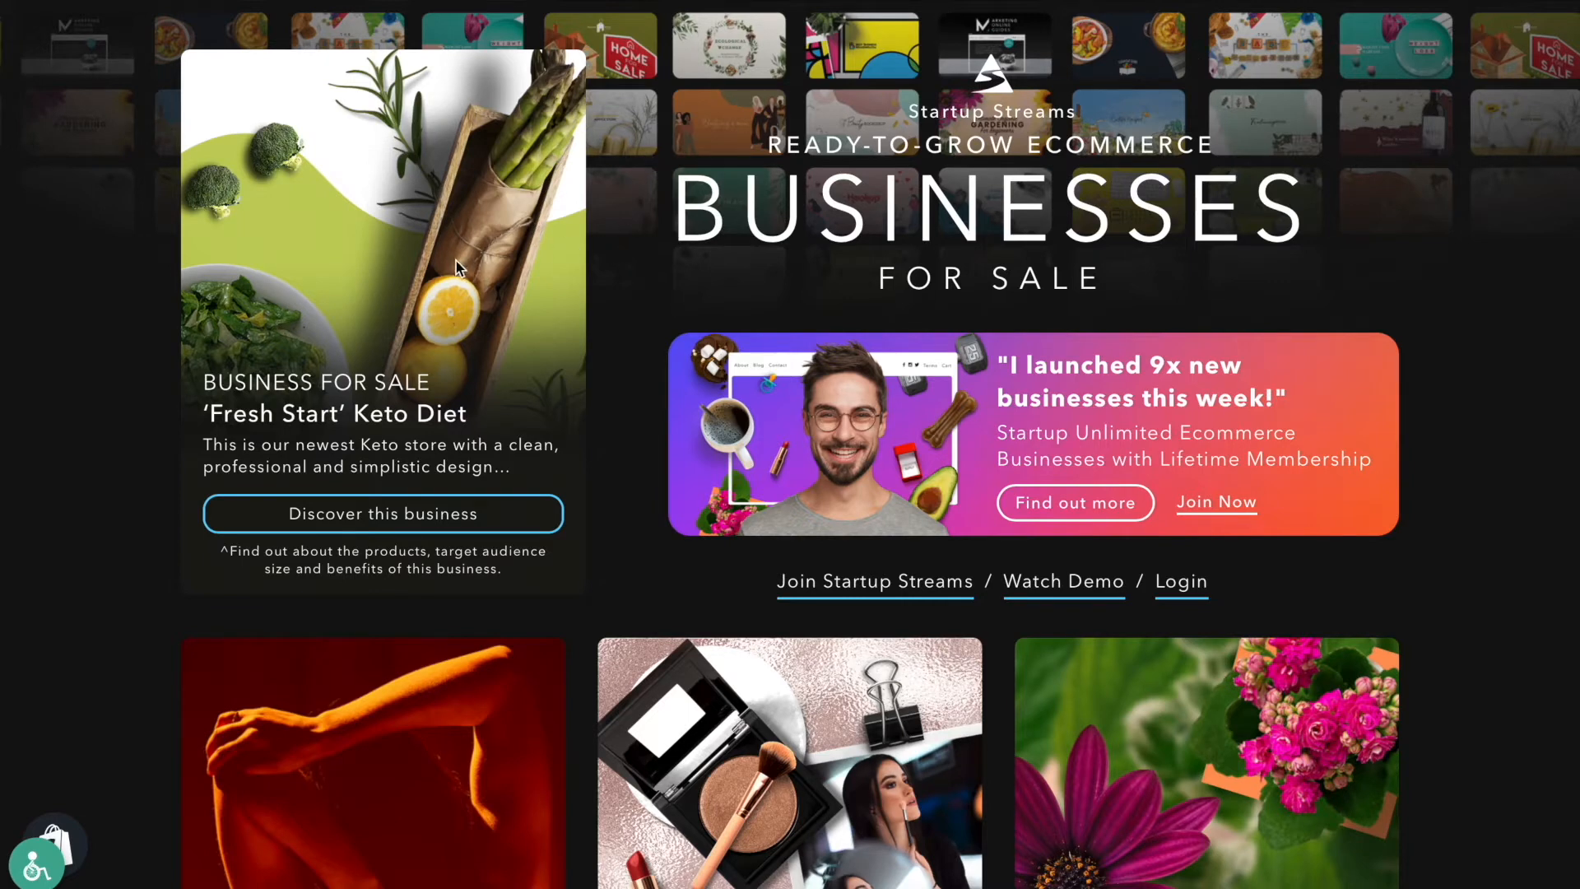
# Follow the Create staff account link in the Your Gardening Guru staff invitation email
pyautogui.scroll(-3, 635, 289)
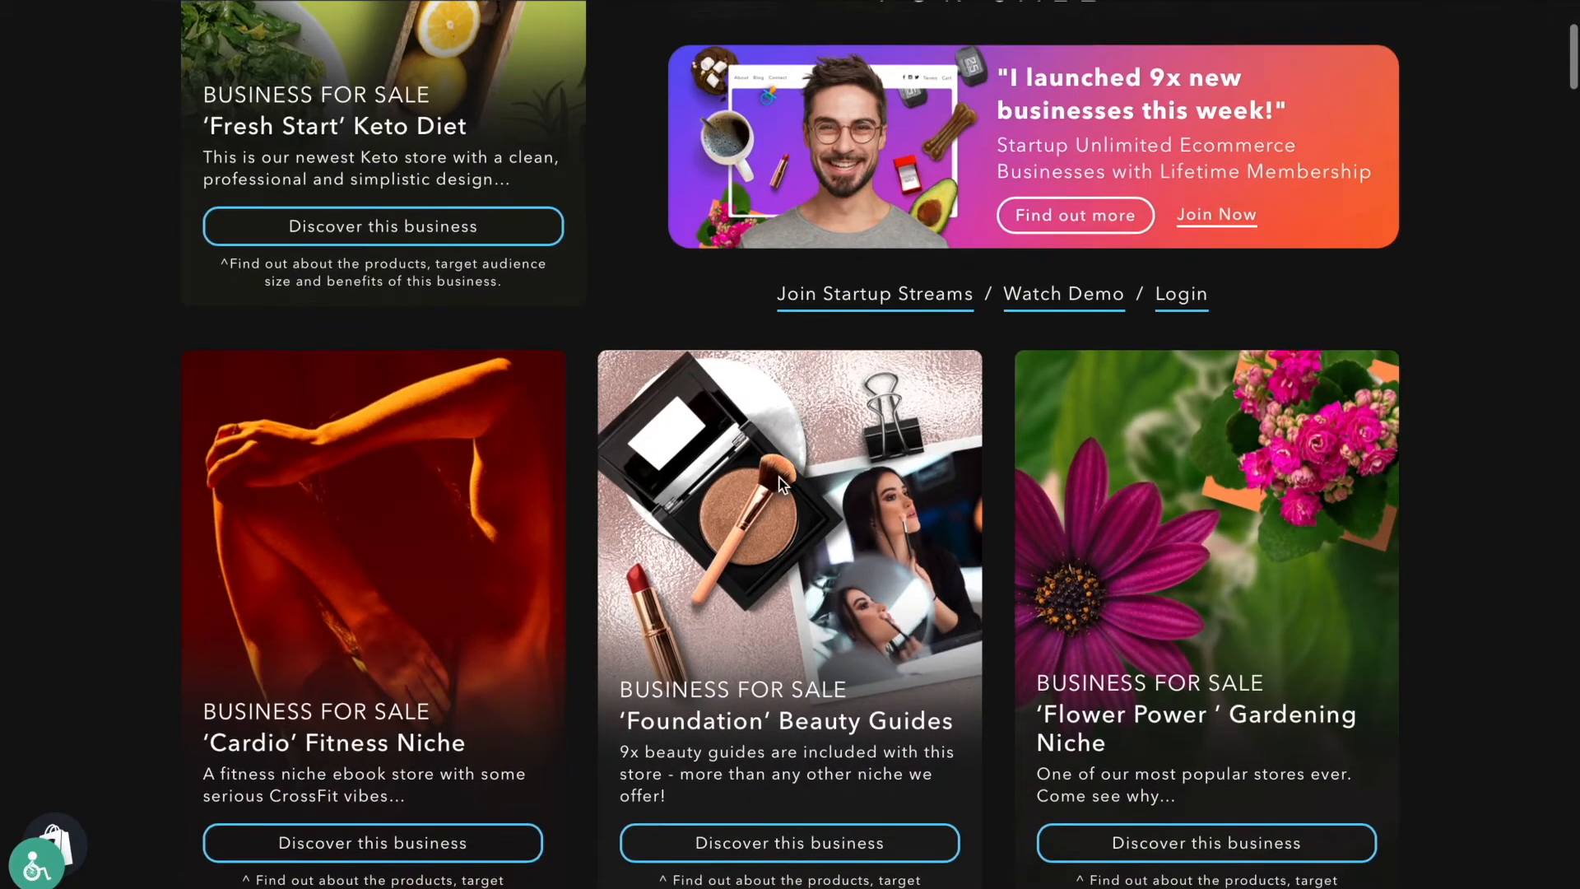
pyautogui.scroll(-5, 1501, 435)
pyautogui.scroll(-14, 1501, 437)
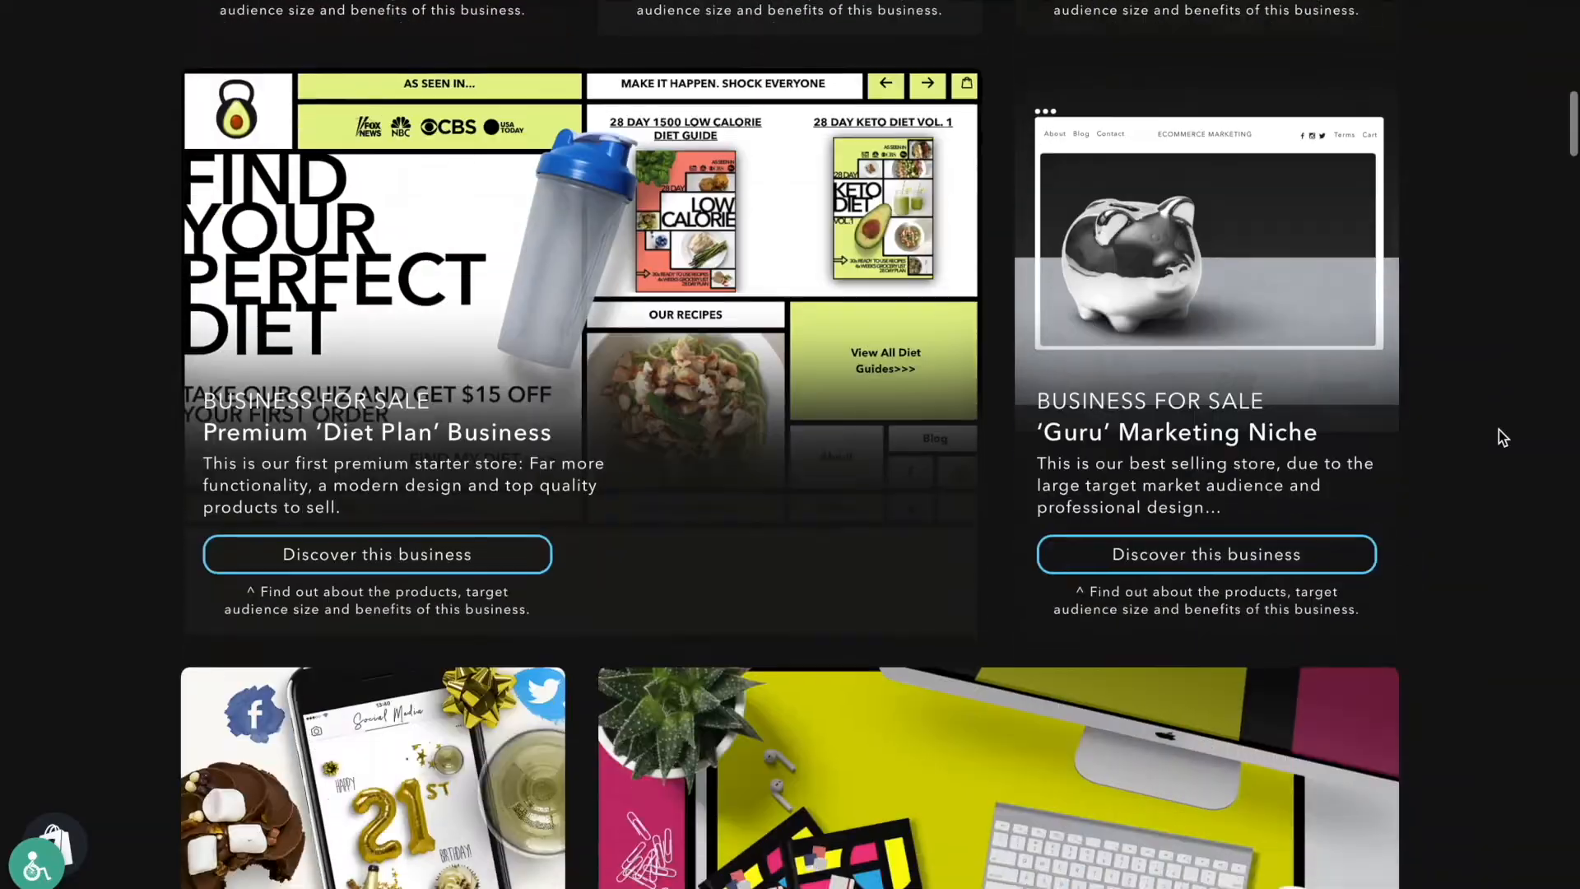
pyautogui.scroll(-7, 1503, 437)
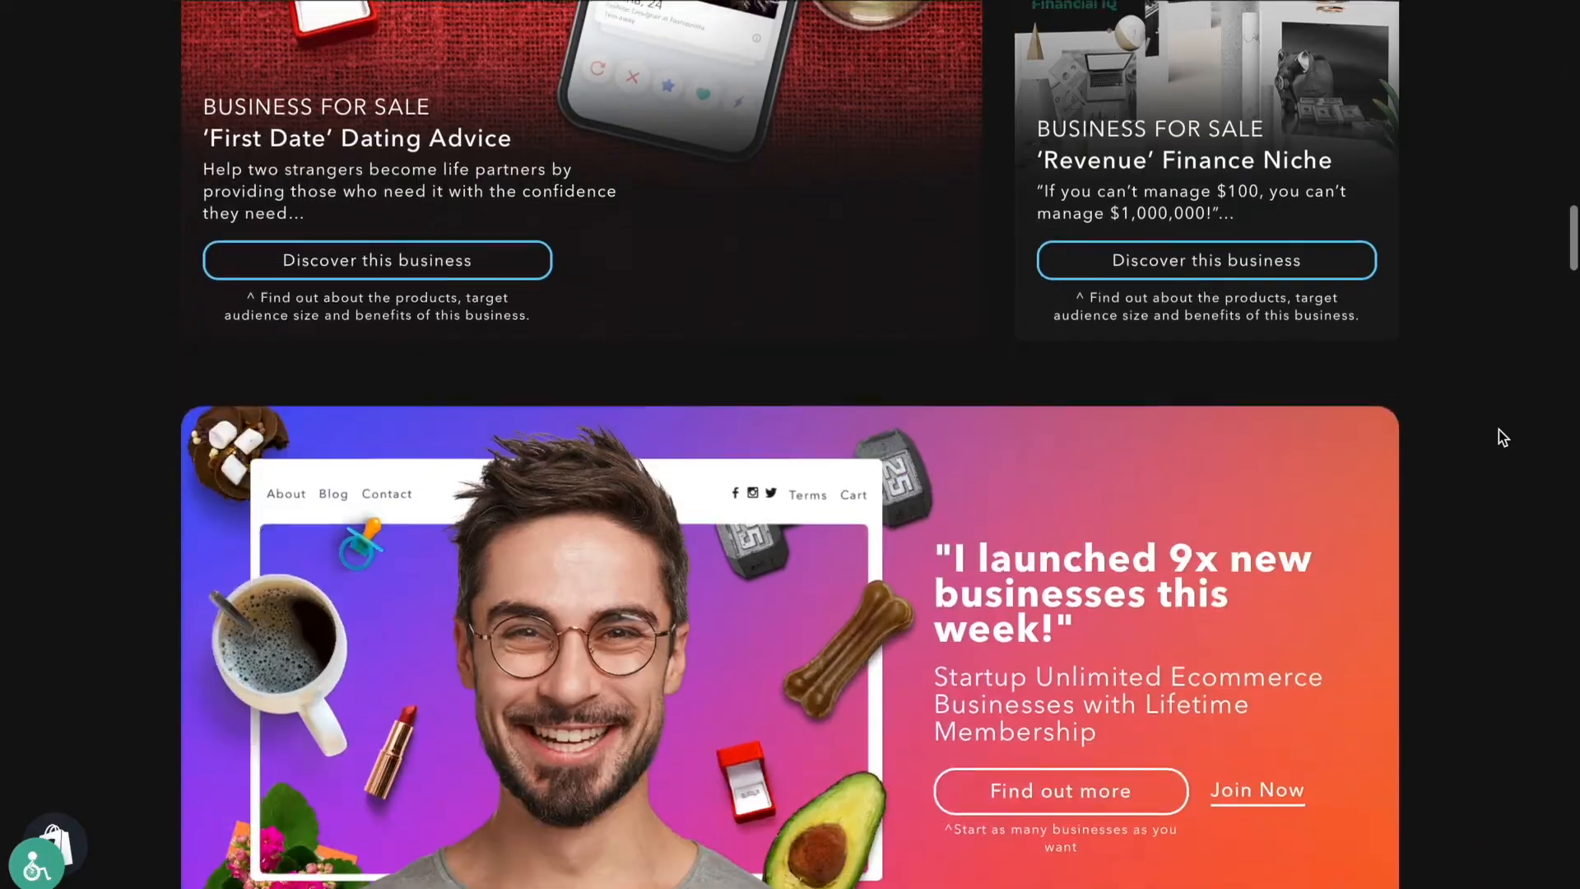
pyautogui.scroll(20, 1503, 437)
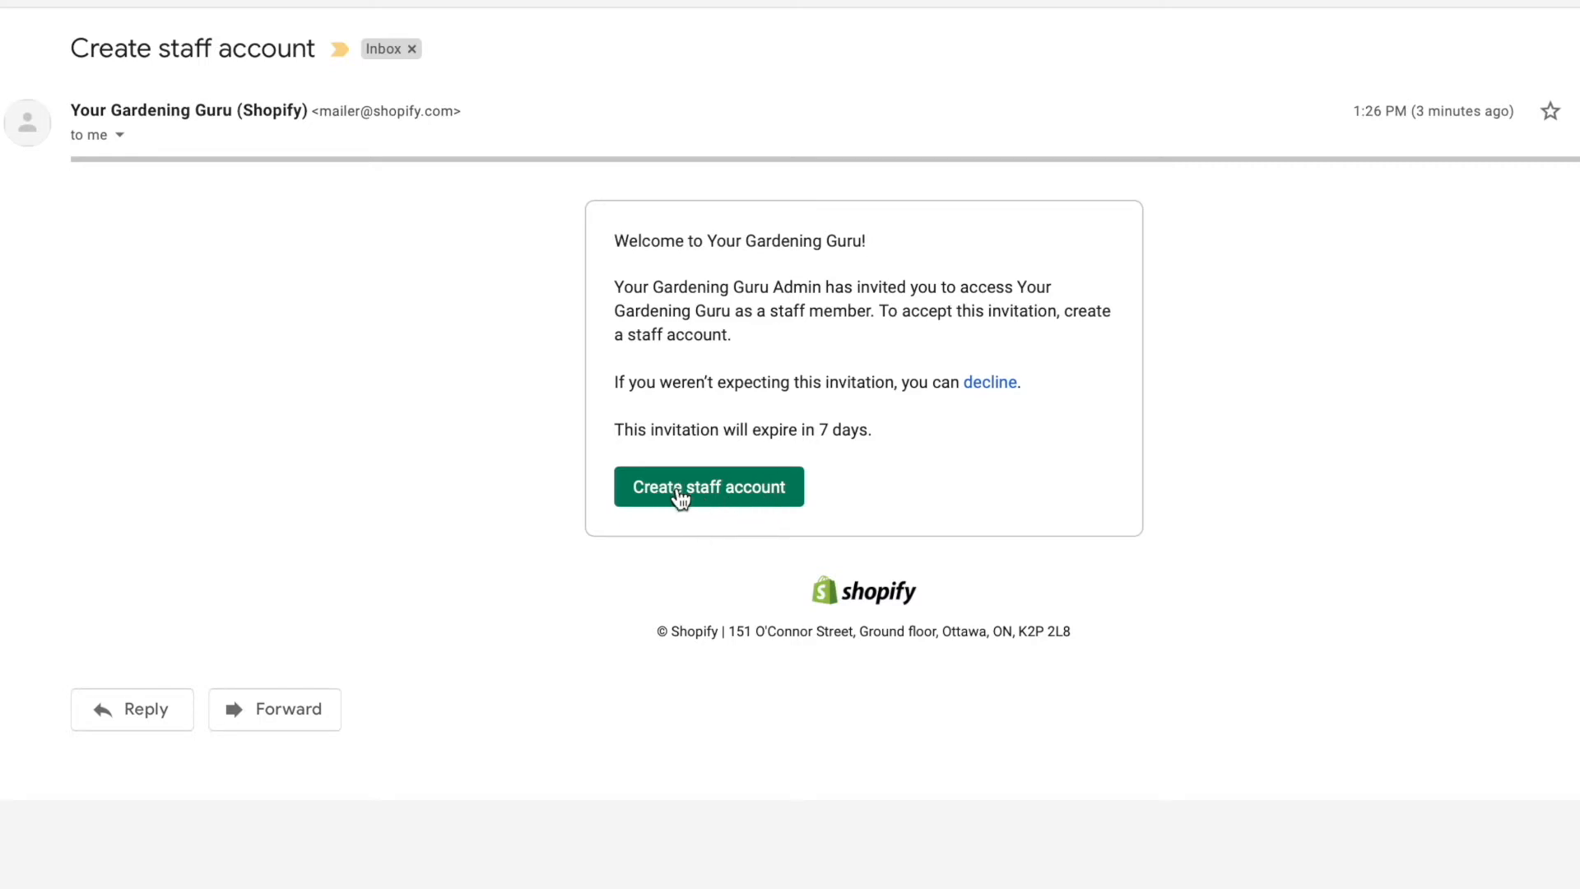
pyautogui.click(765, 493)
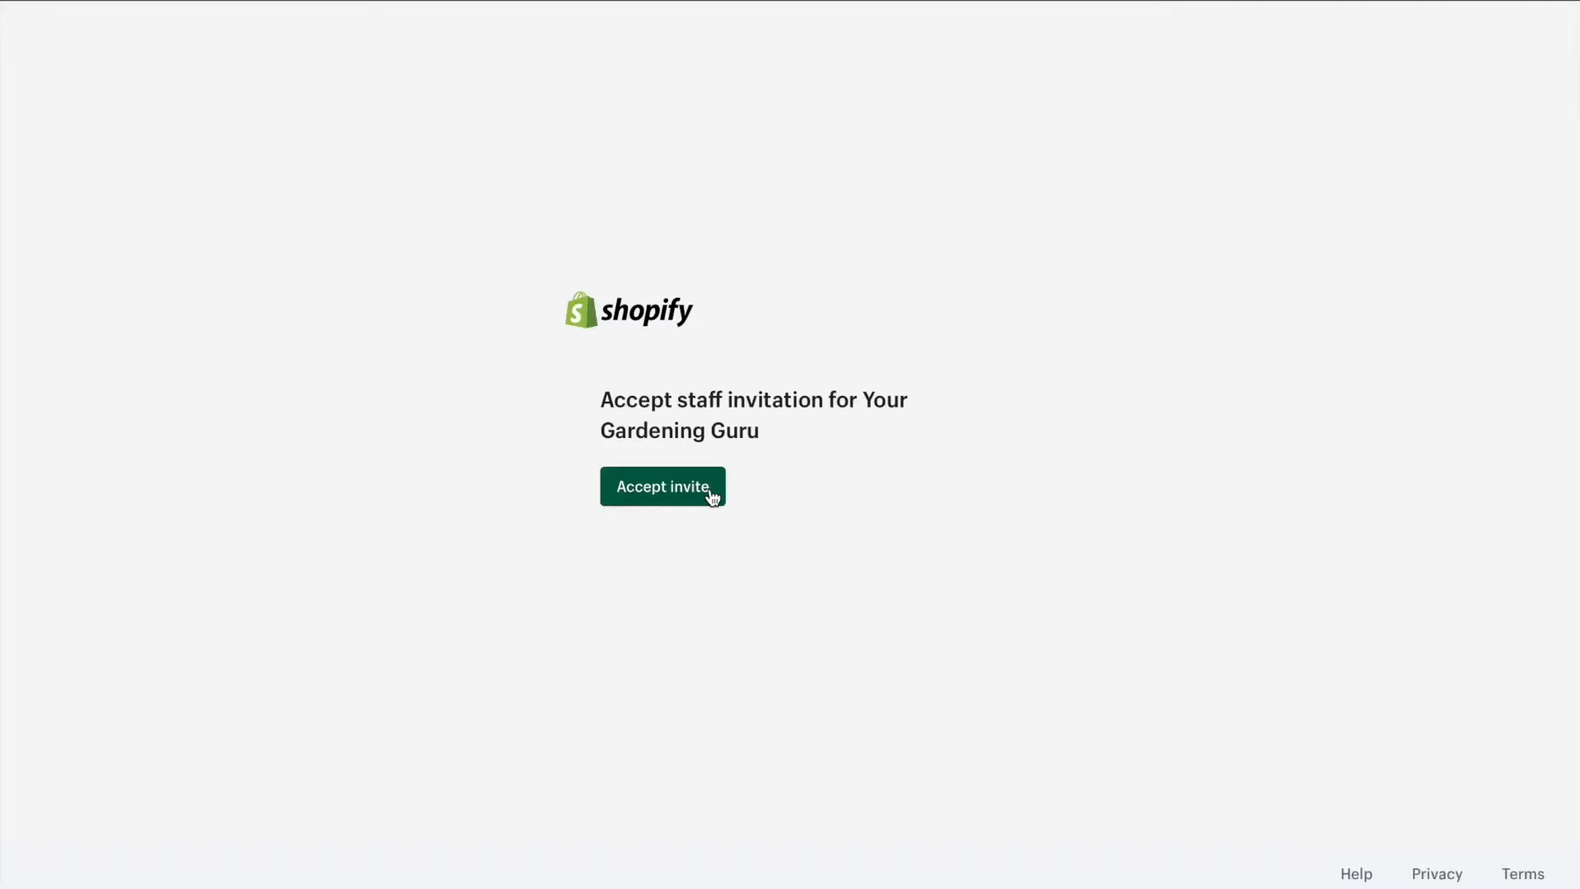
# Accept the Your Gardening Guru staff invite and dismiss the 'Staff invitation accepted' notice on Home
pyautogui.click(713, 497)
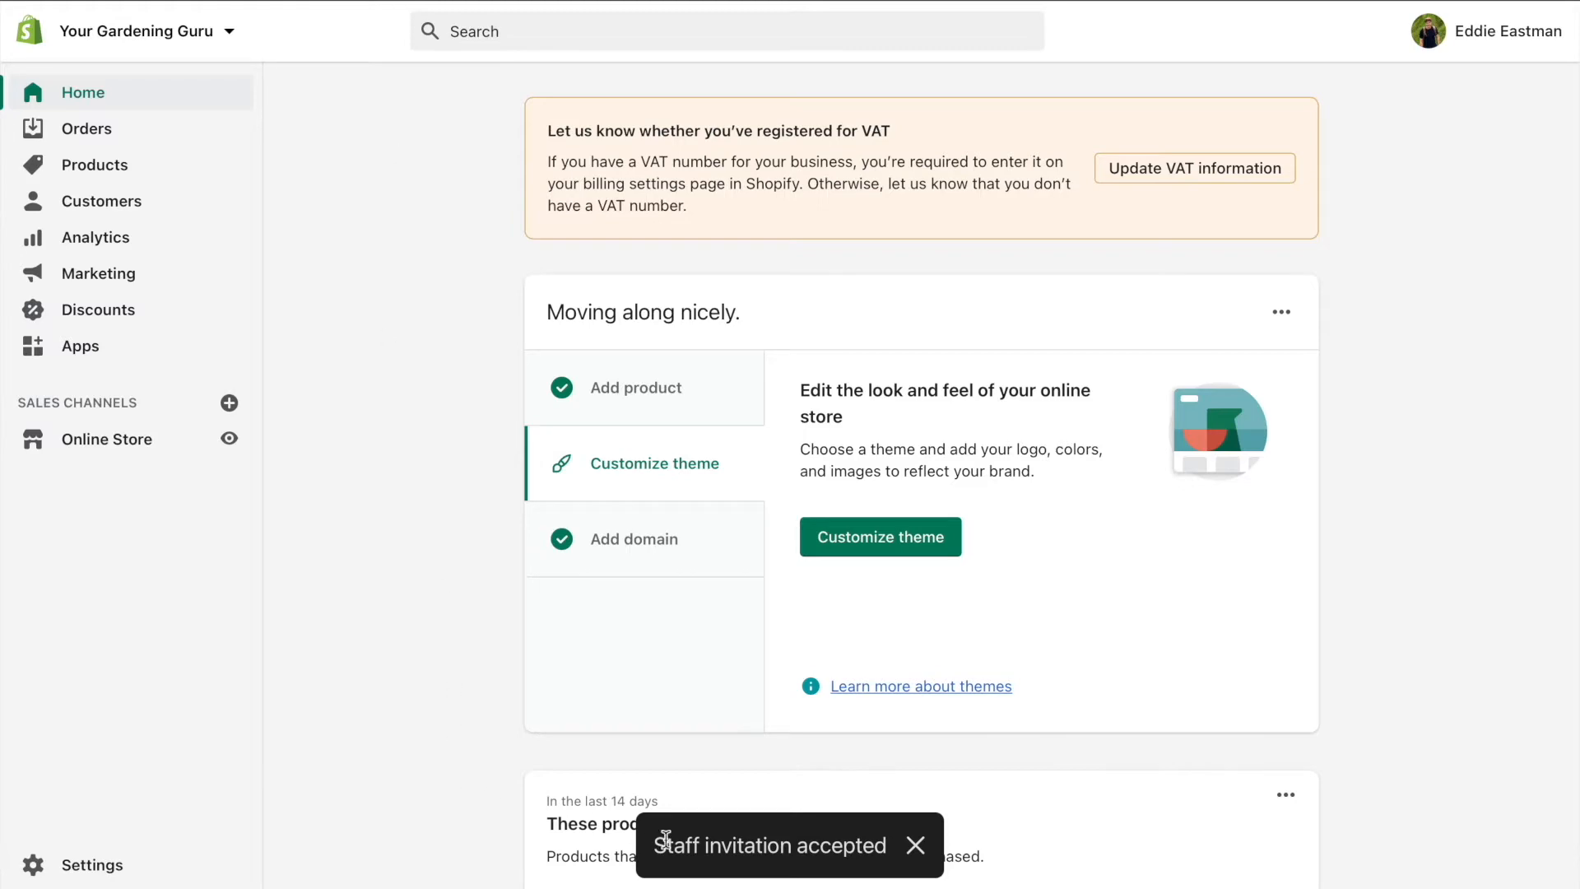
pyautogui.click(915, 845)
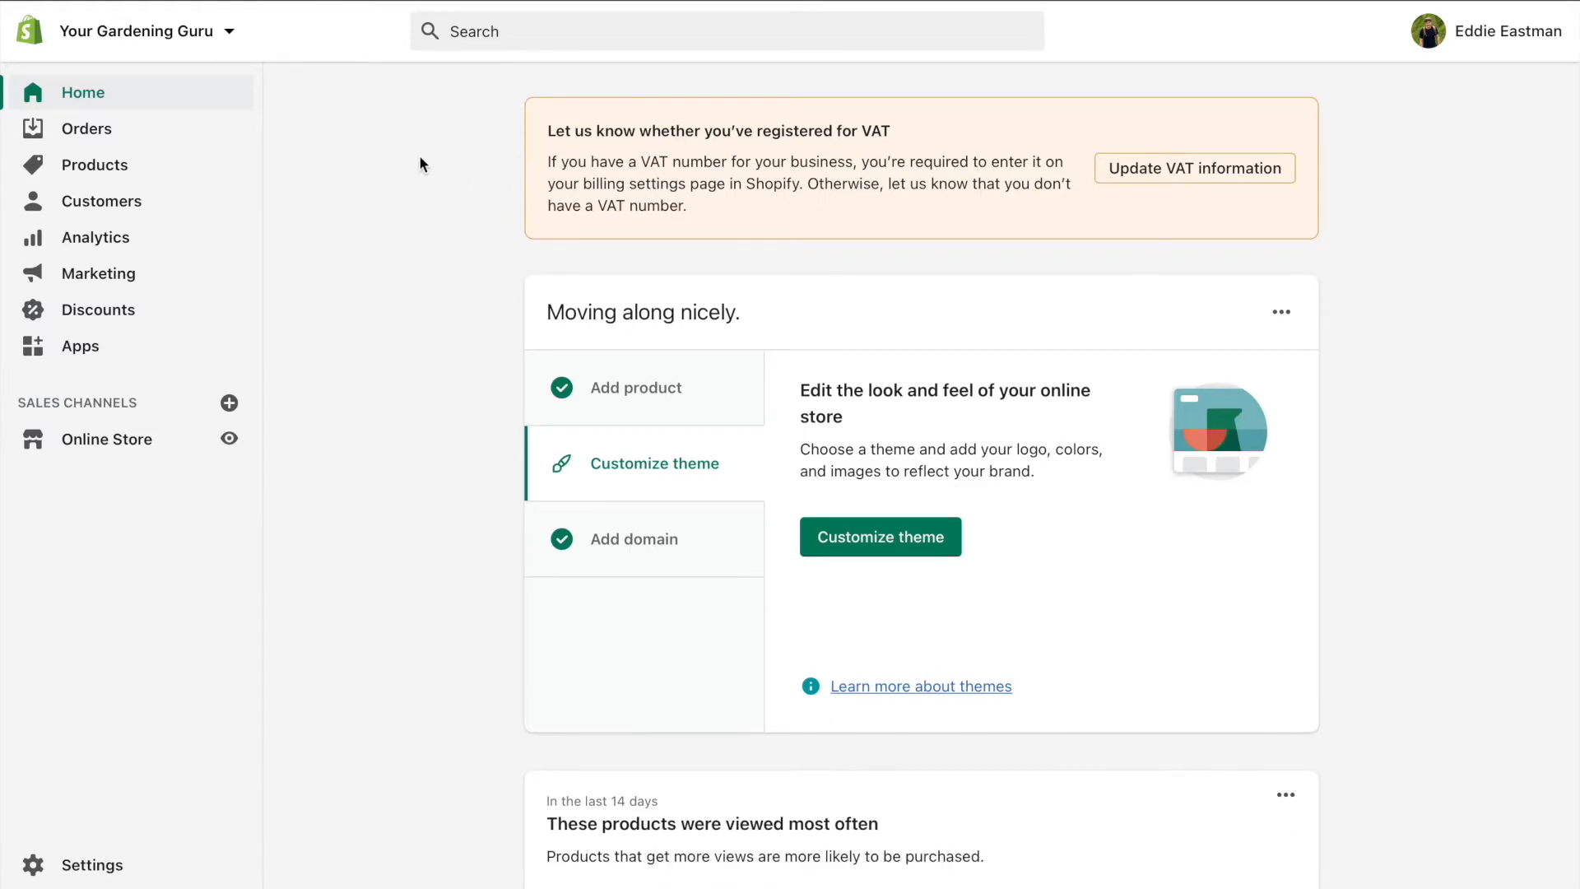
pyautogui.scroll(-2, 418, 154)
pyautogui.scroll(2, 418, 155)
pyautogui.click(230, 439)
pyautogui.click(410, 168)
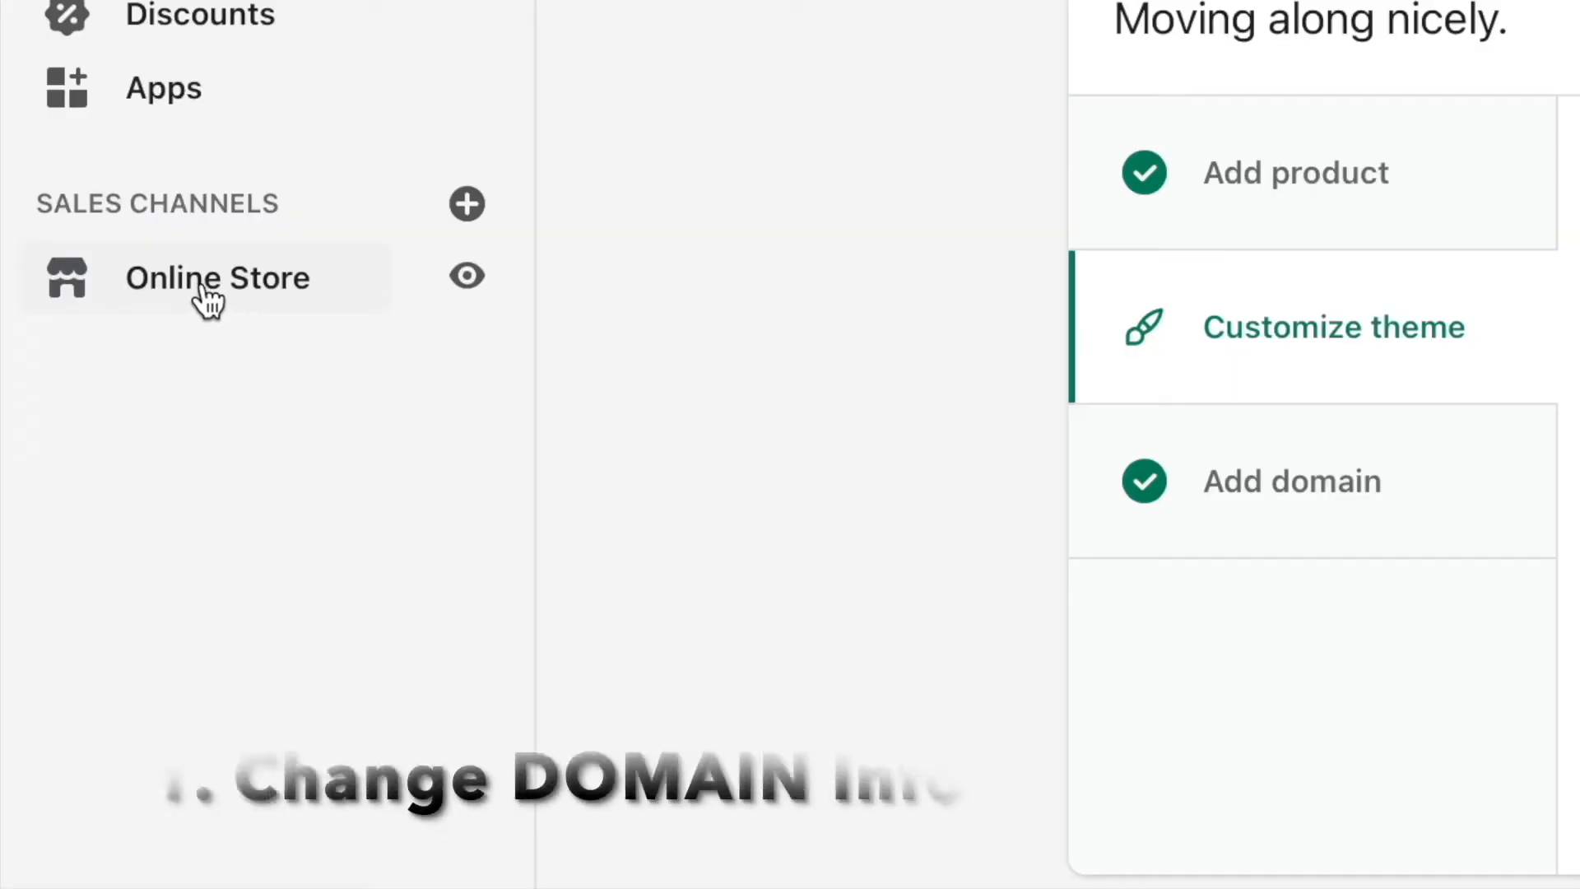
# Go to Online Store > Domains and manage the primary domain yourgardeningguru.com
pyautogui.click(254, 282)
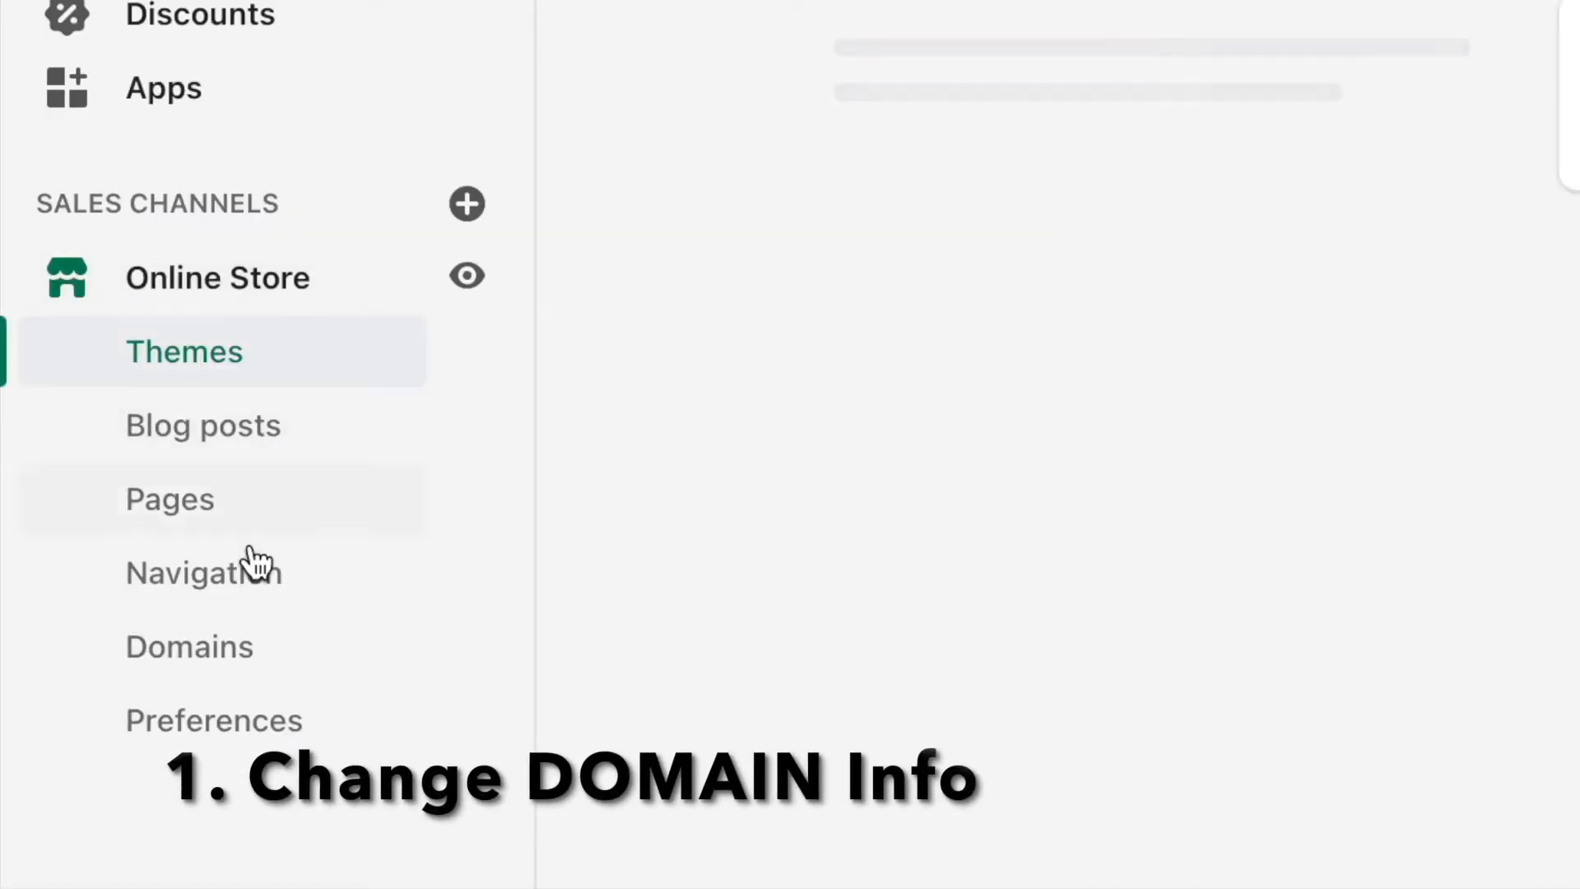
pyautogui.click(237, 655)
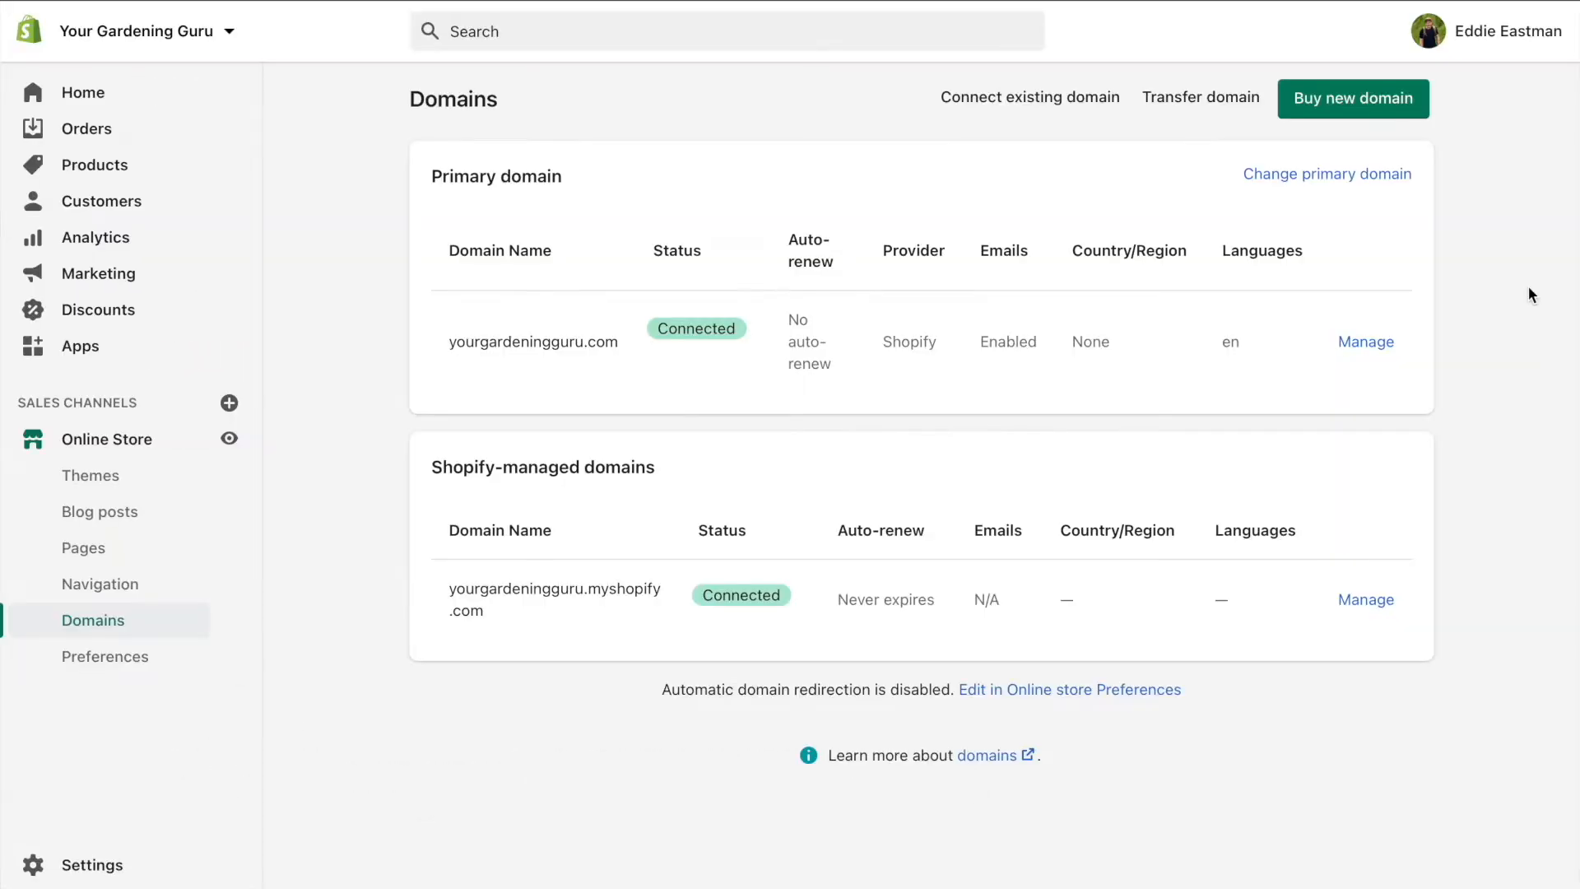
pyautogui.moveTo(449, 341); pyautogui.dragTo(618, 347)
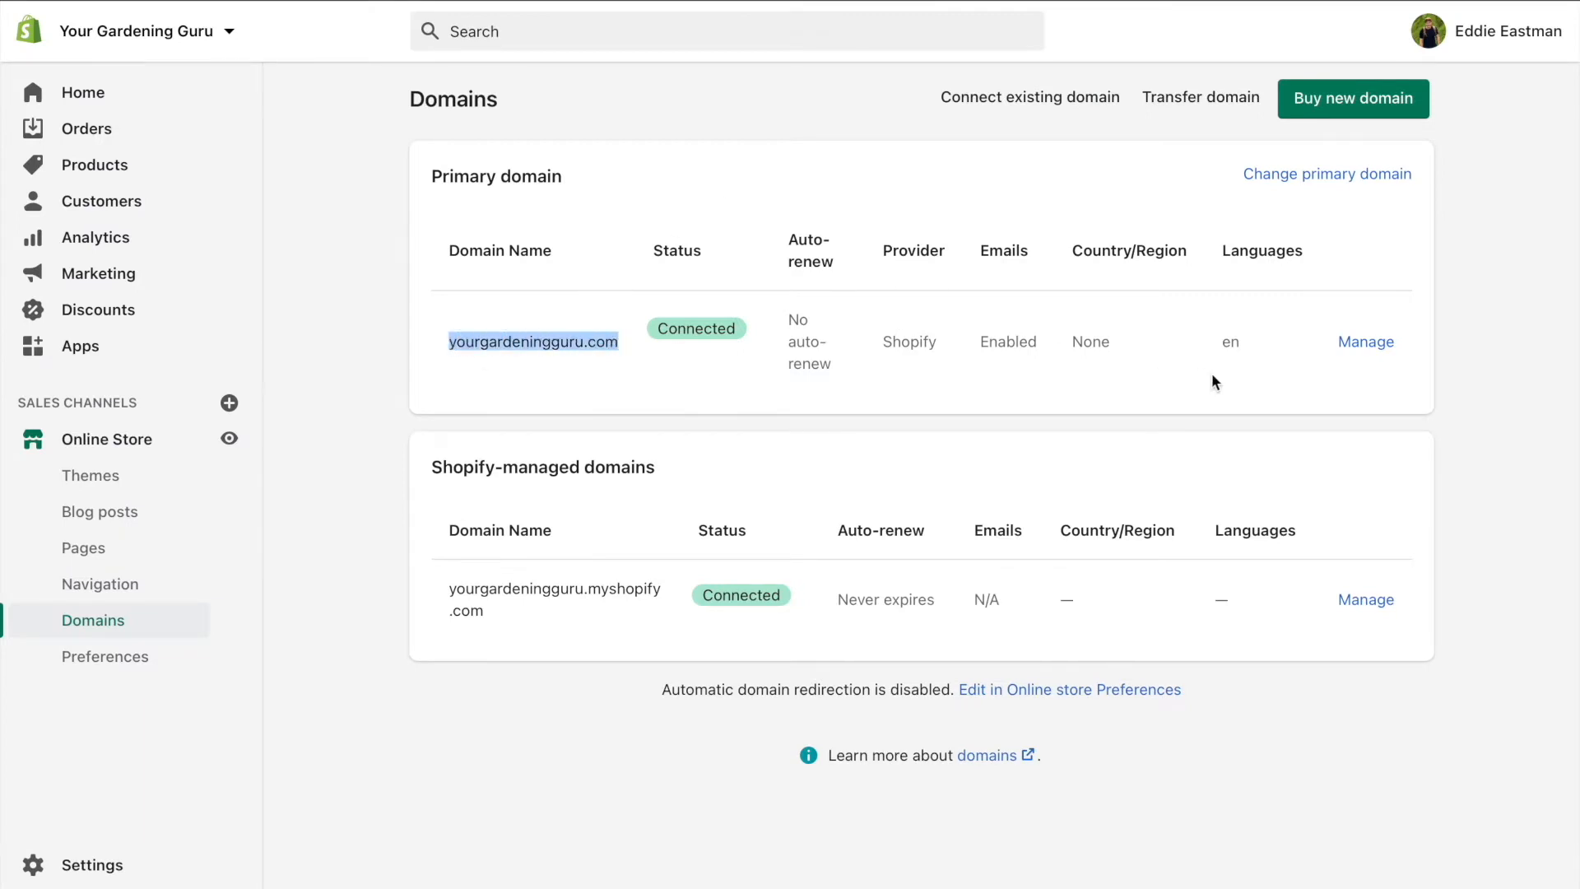
pyautogui.click(589, 383)
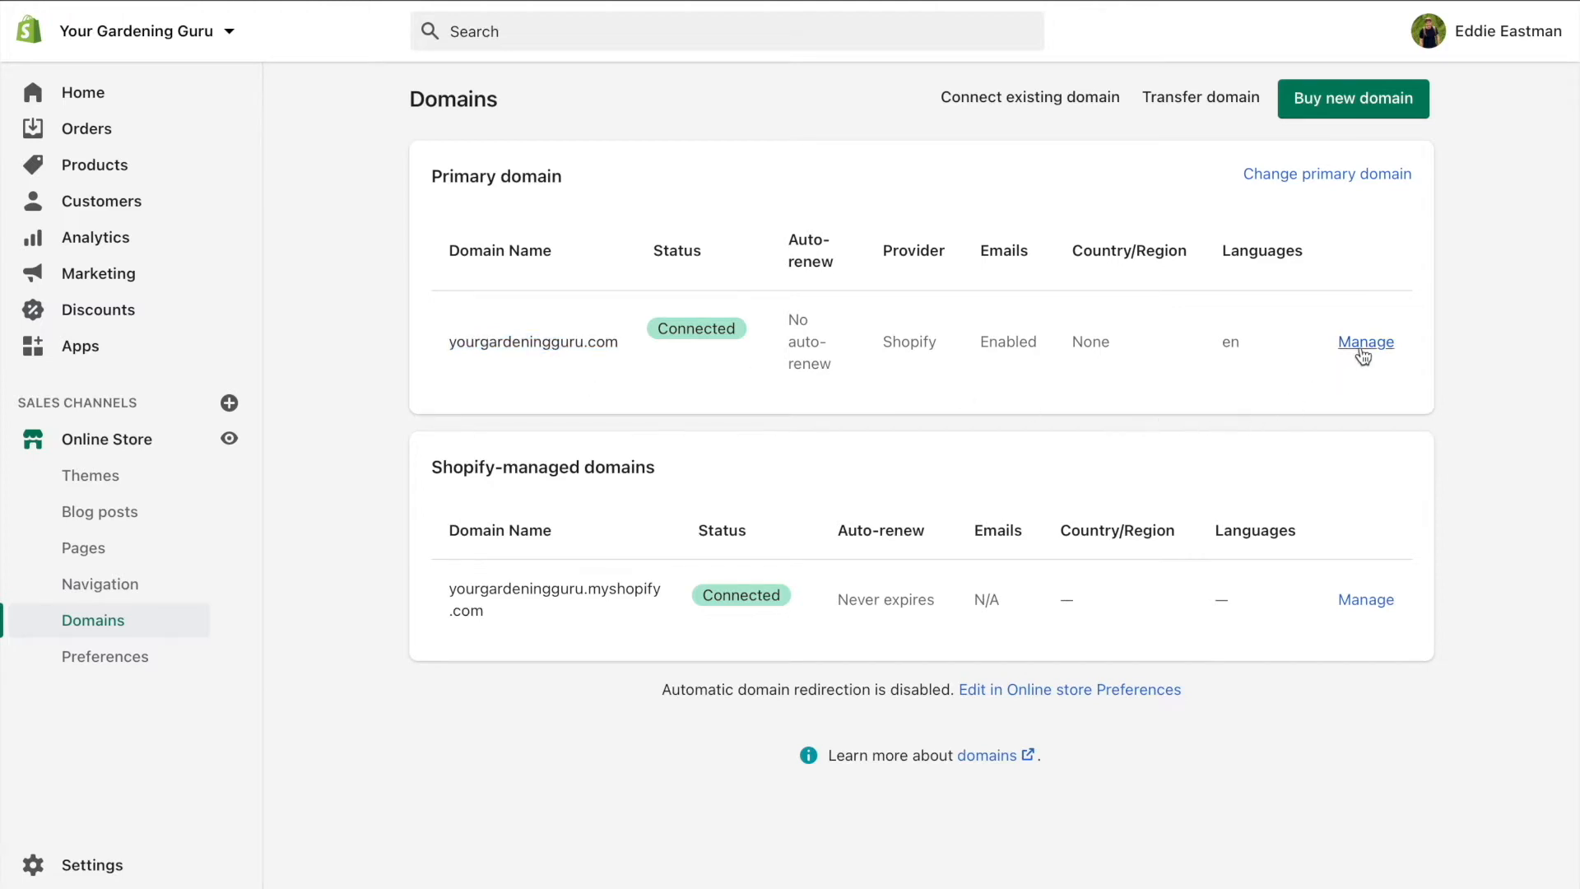
pyautogui.click(1363, 345)
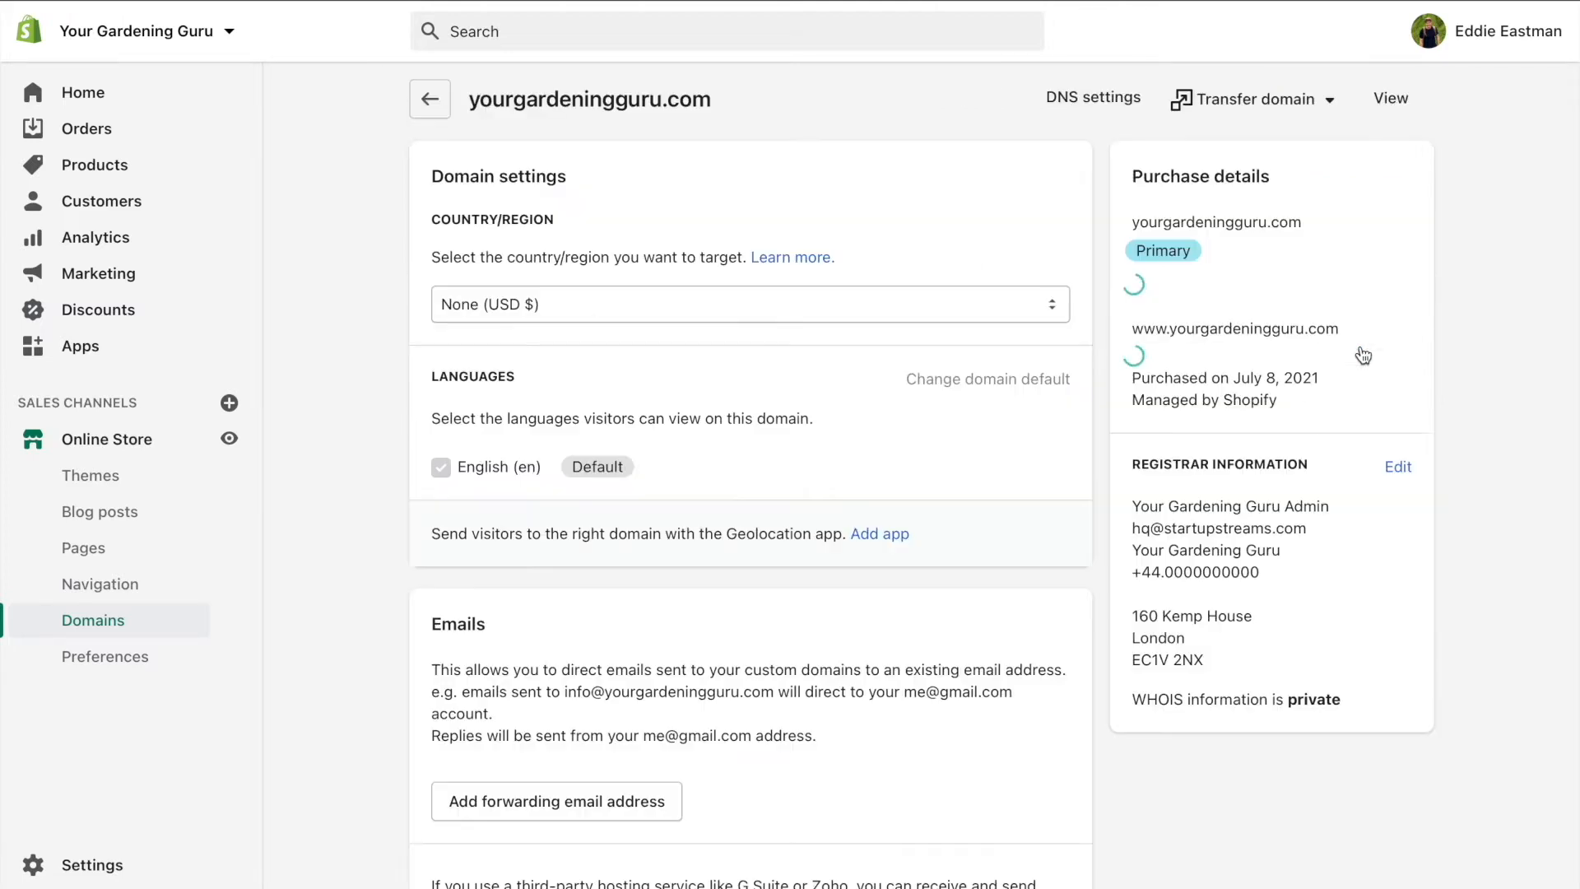
pyautogui.scroll(-2, 1045, 255)
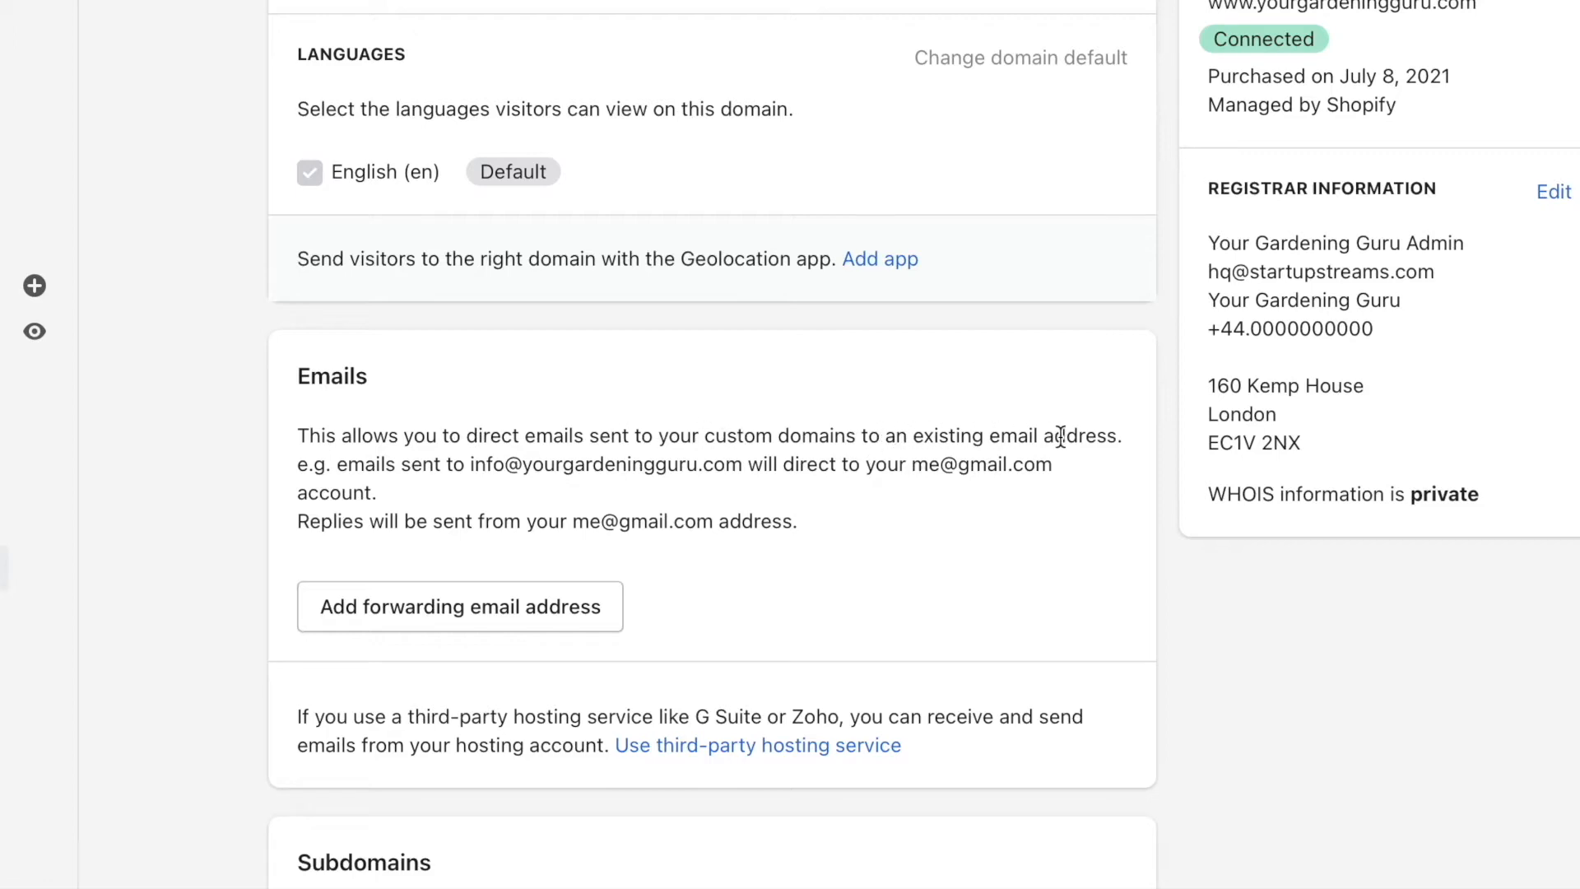
pyautogui.click(533, 623)
pyautogui.click(580, 421)
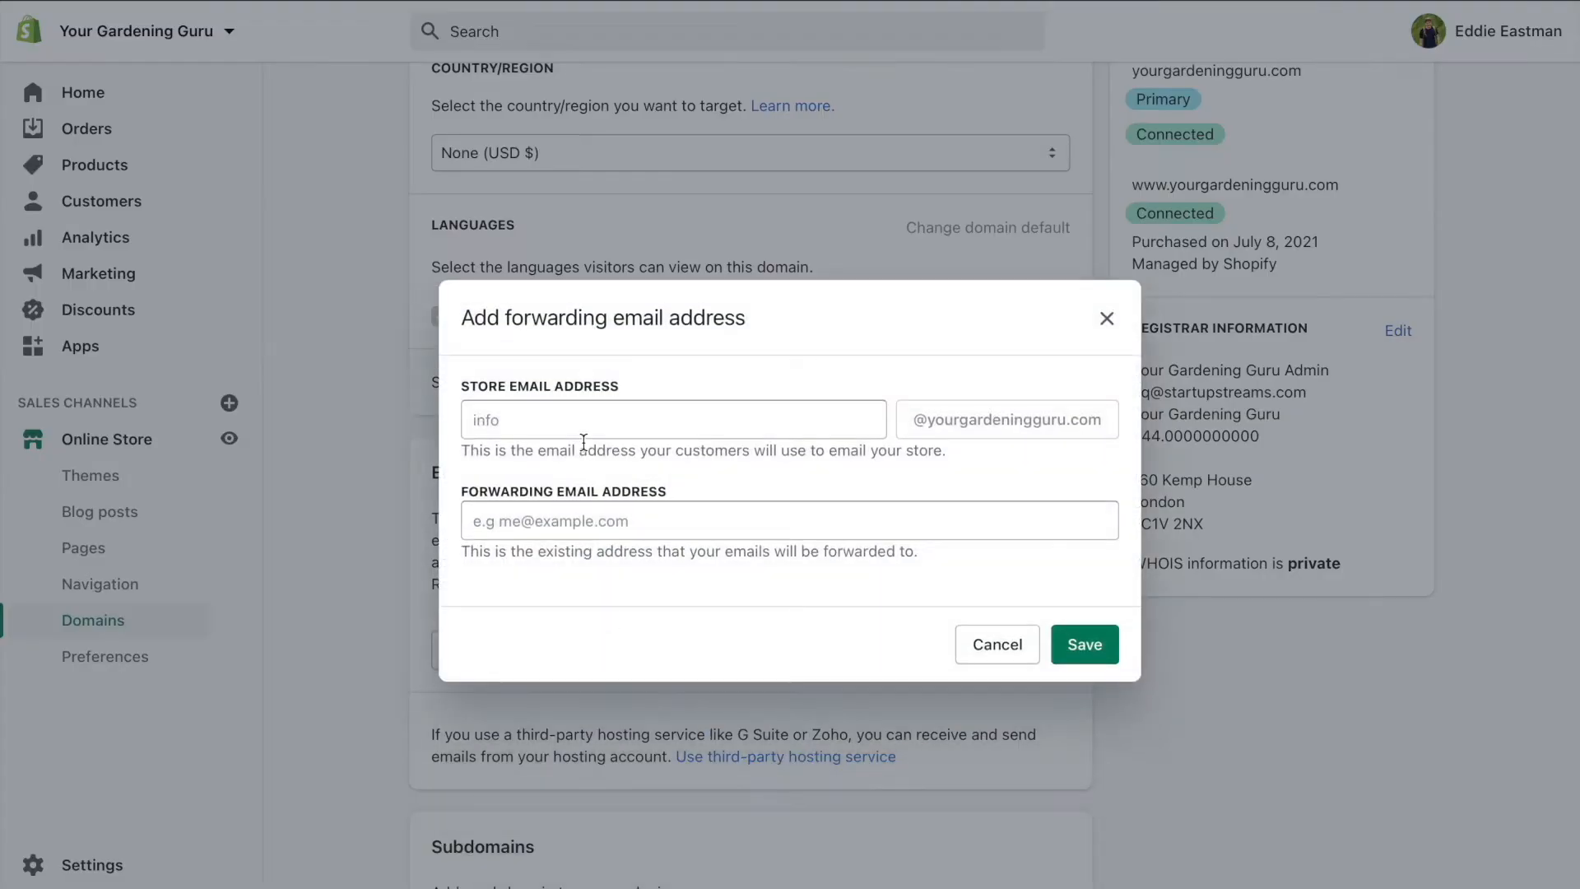
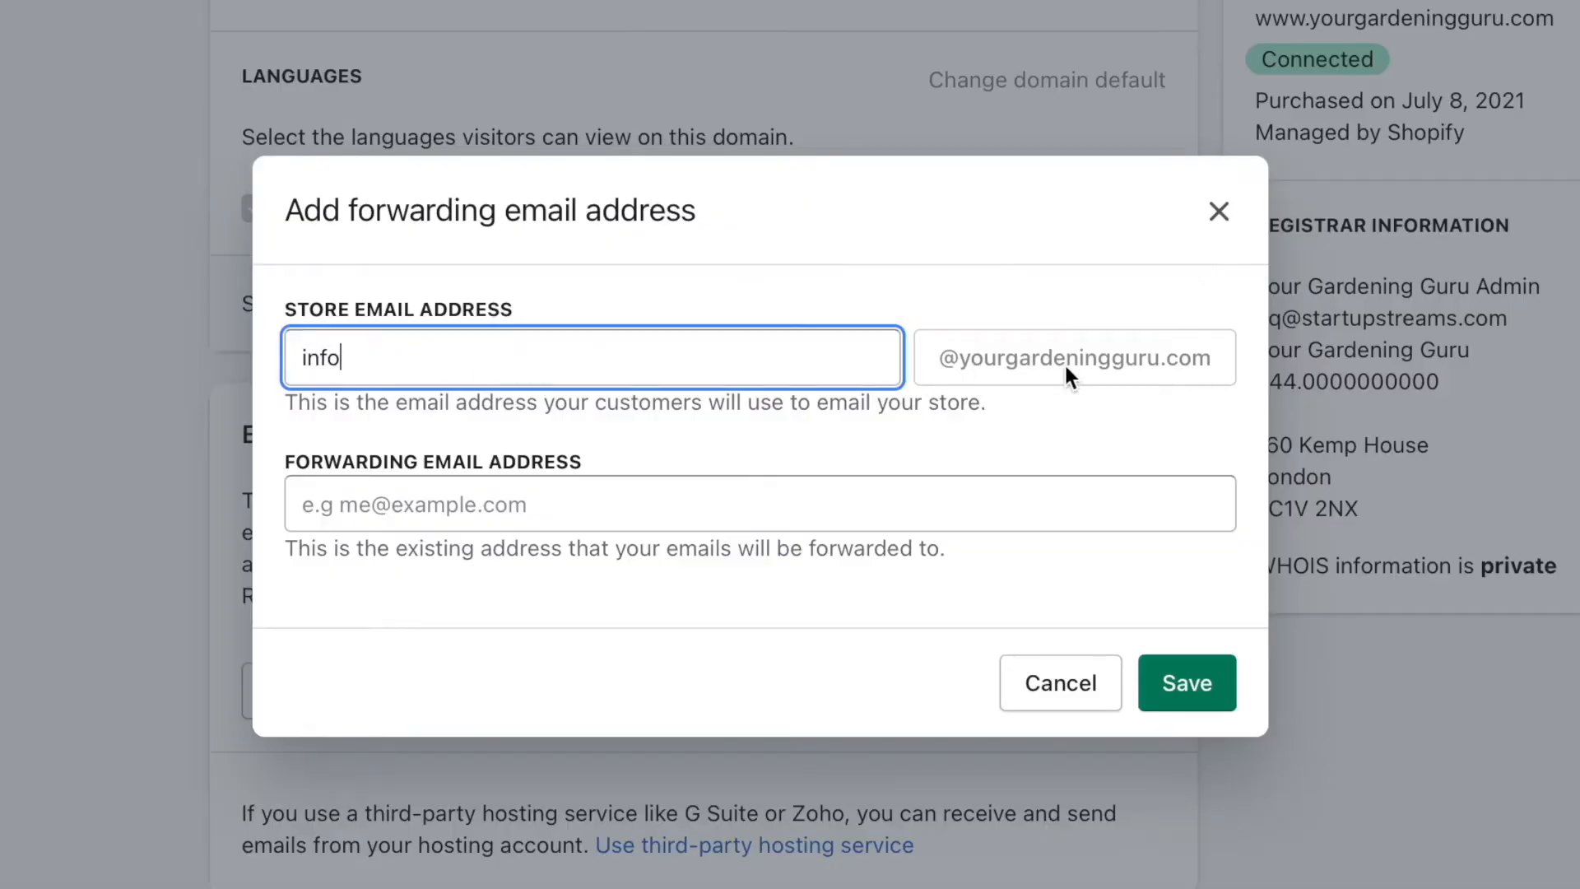
pyautogui.click(830, 498)
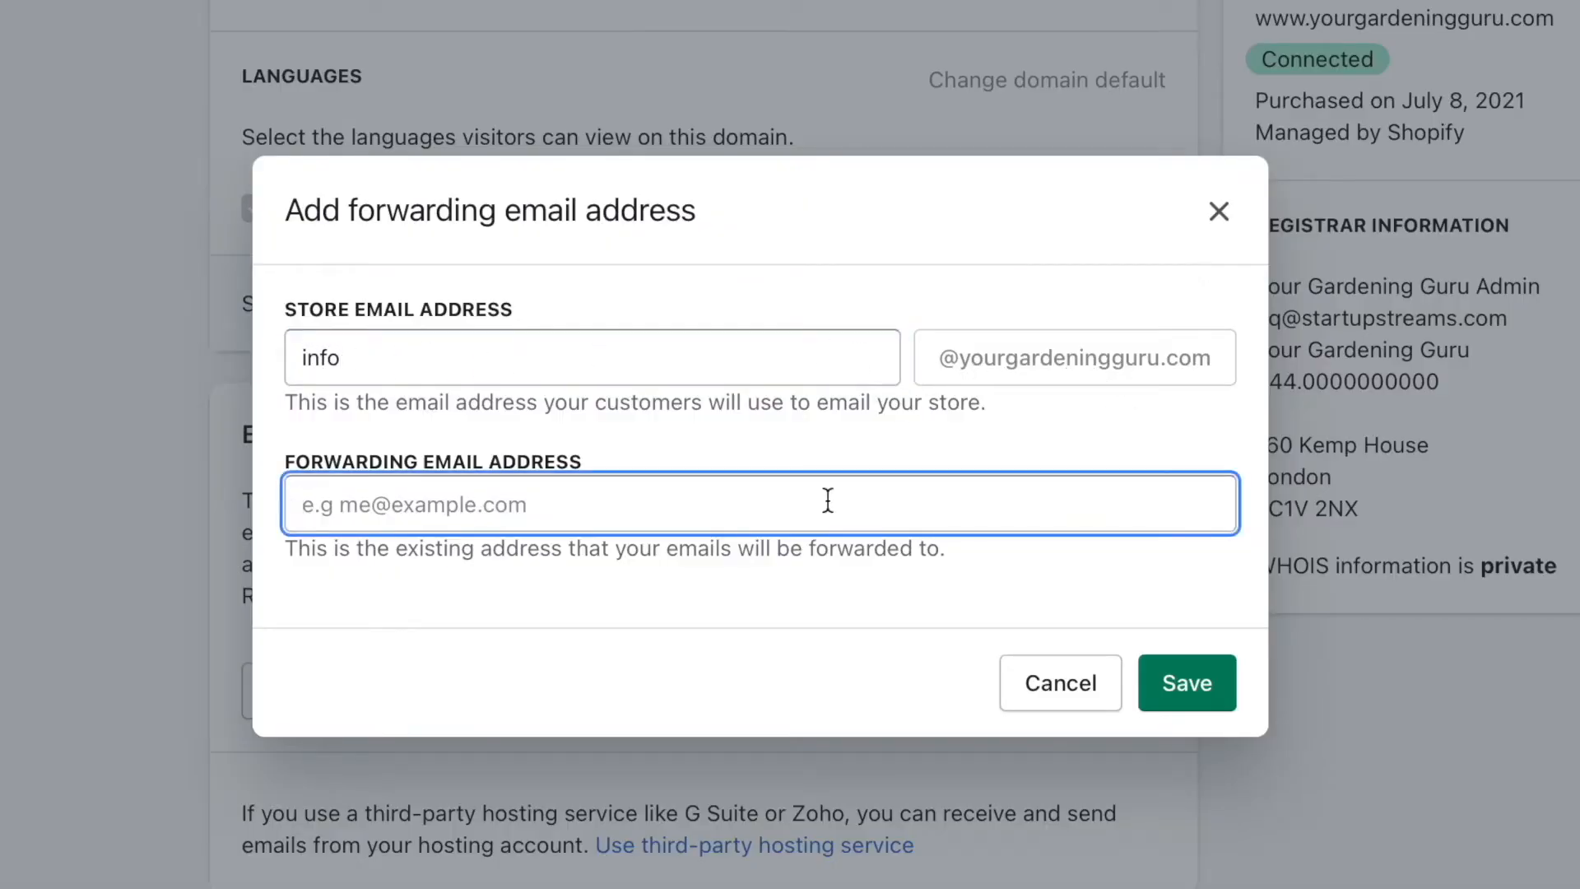
pyautogui.write('example@gmail.com')
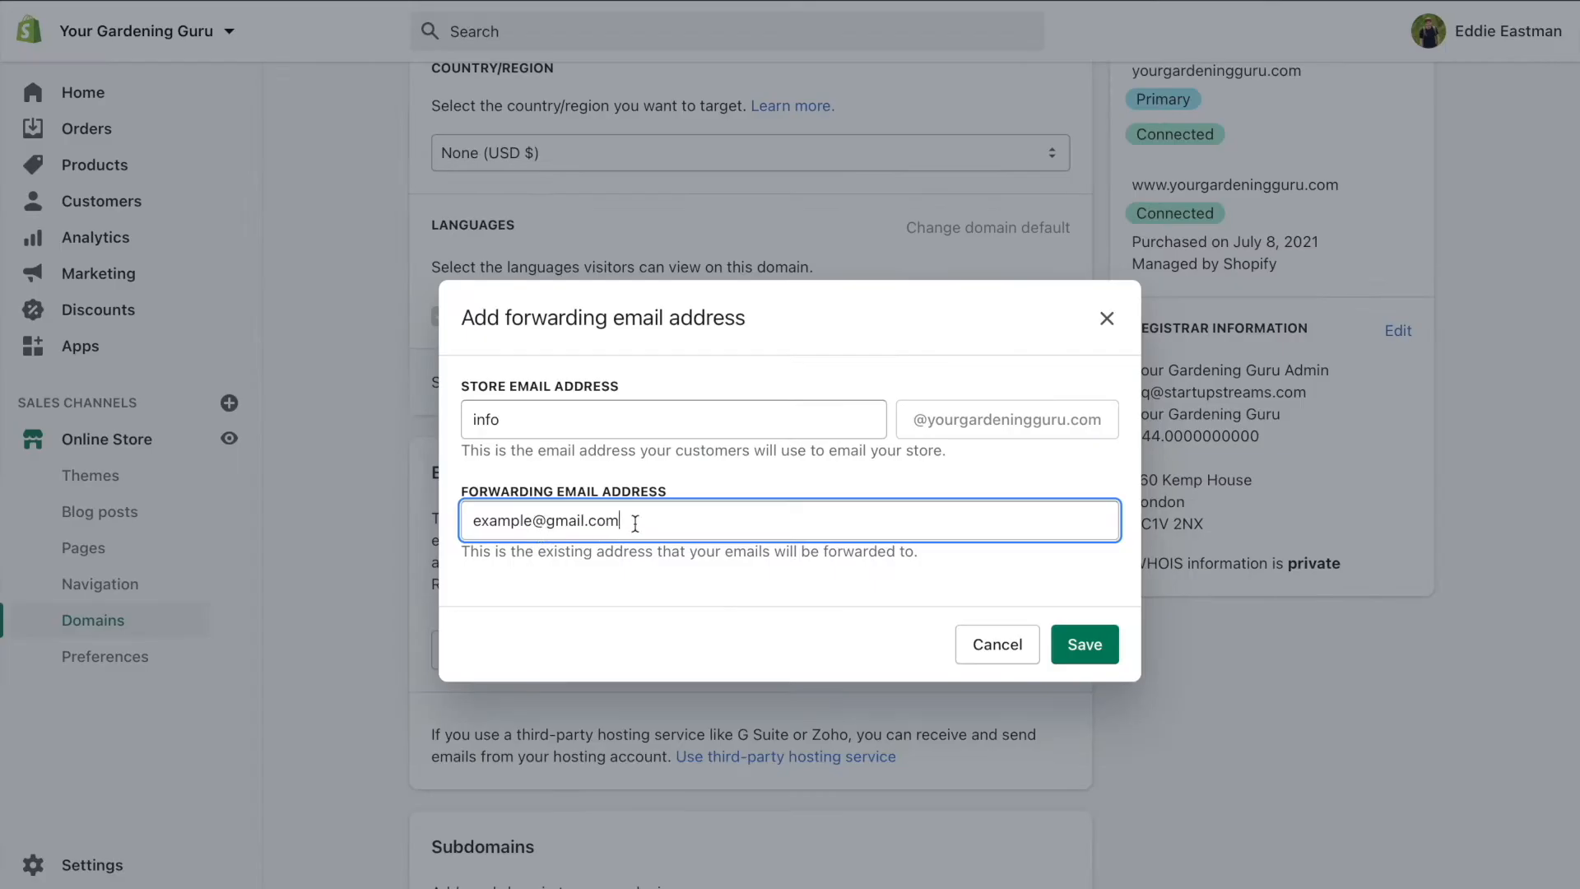
pyautogui.moveTo(636, 523); pyautogui.dragTo(451, 517)
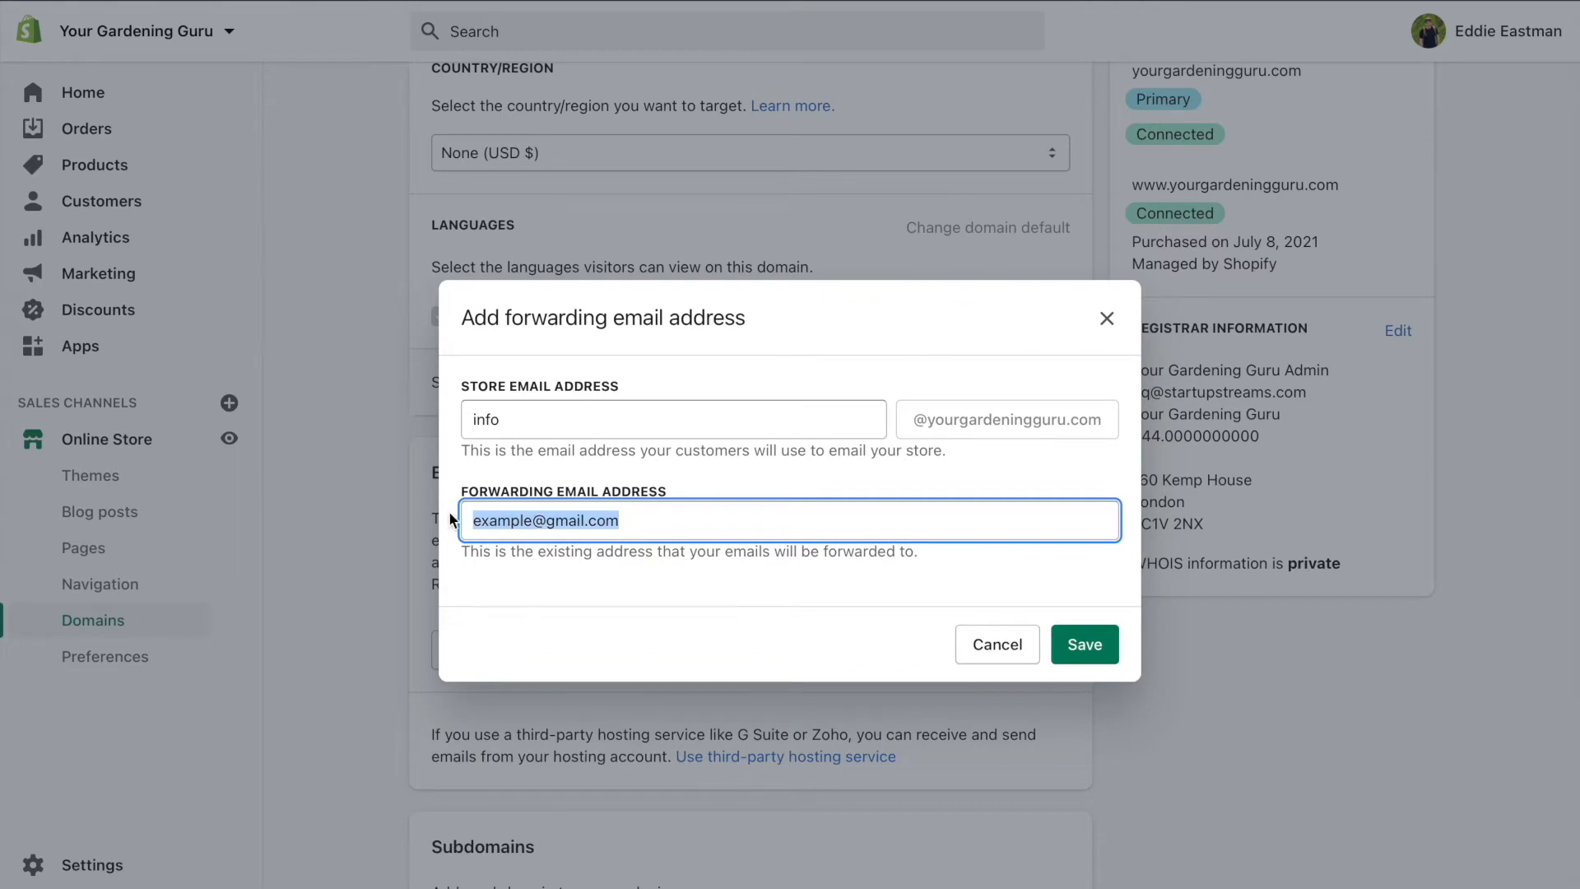
pyautogui.press('BackSpace')
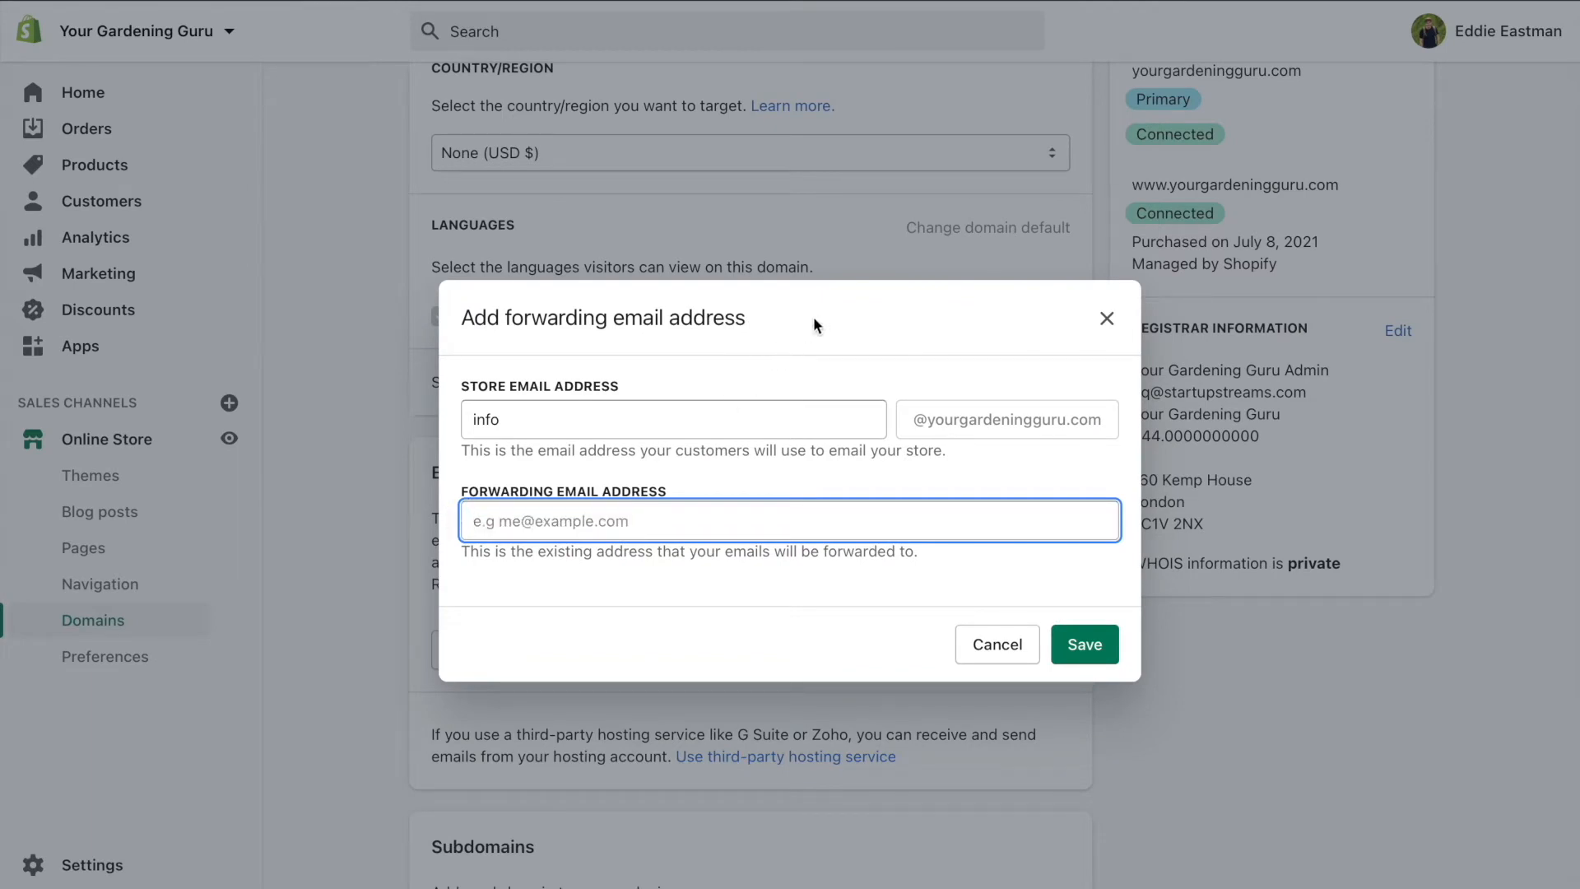
pyautogui.click(1104, 318)
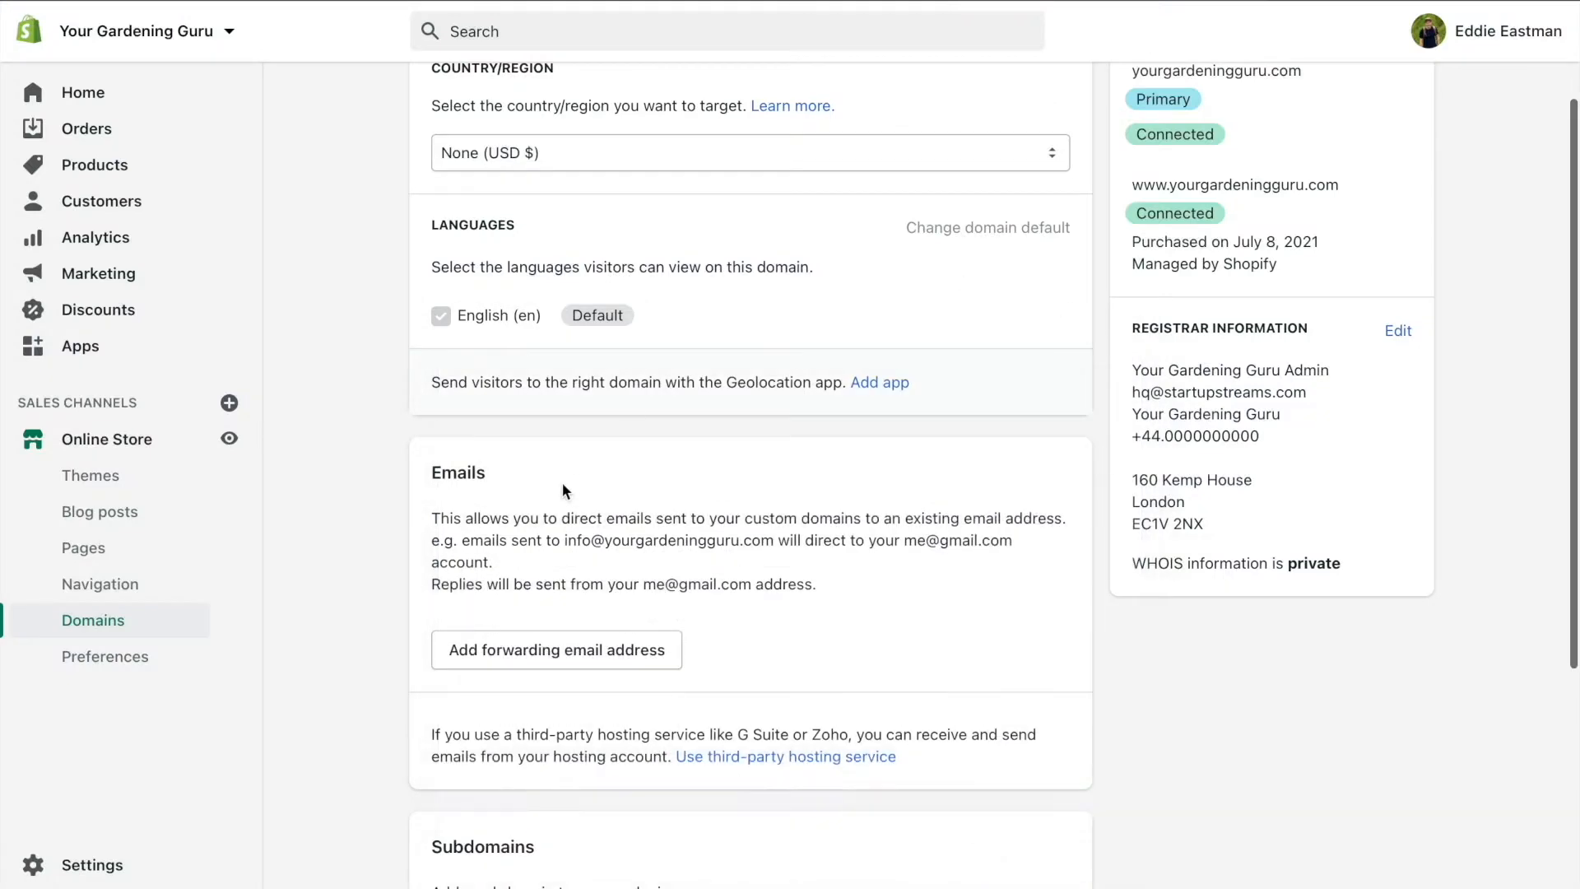
# Inspect the domain's registrar information, keeping London and United Kingdom, and close without changes
pyautogui.scroll(-1, 1035, 442)
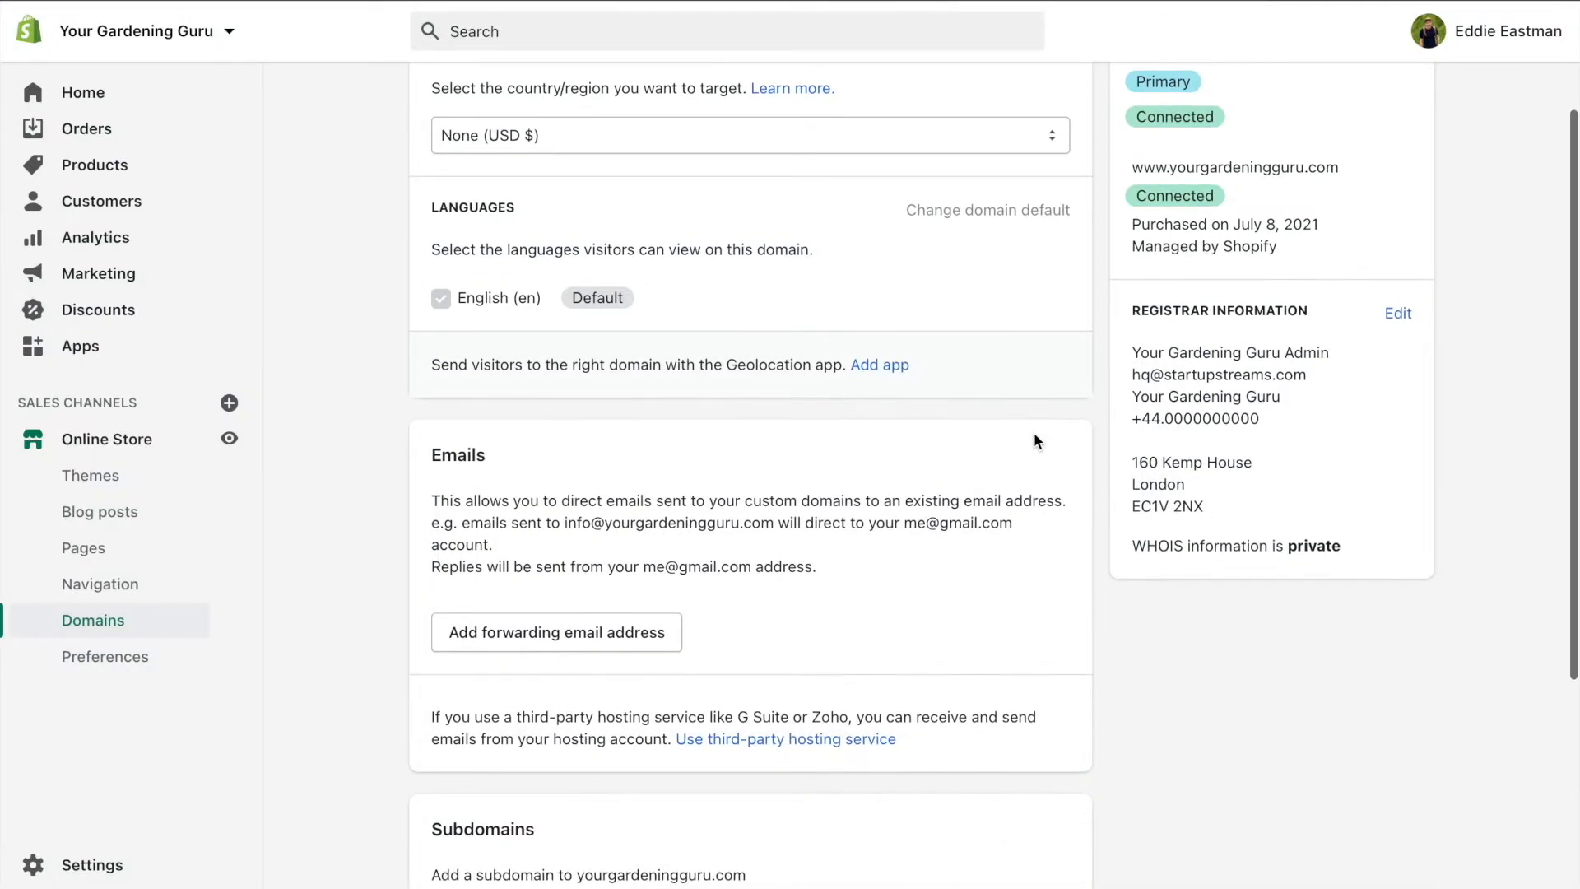
pyautogui.moveTo(1133, 312); pyautogui.dragTo(1311, 310)
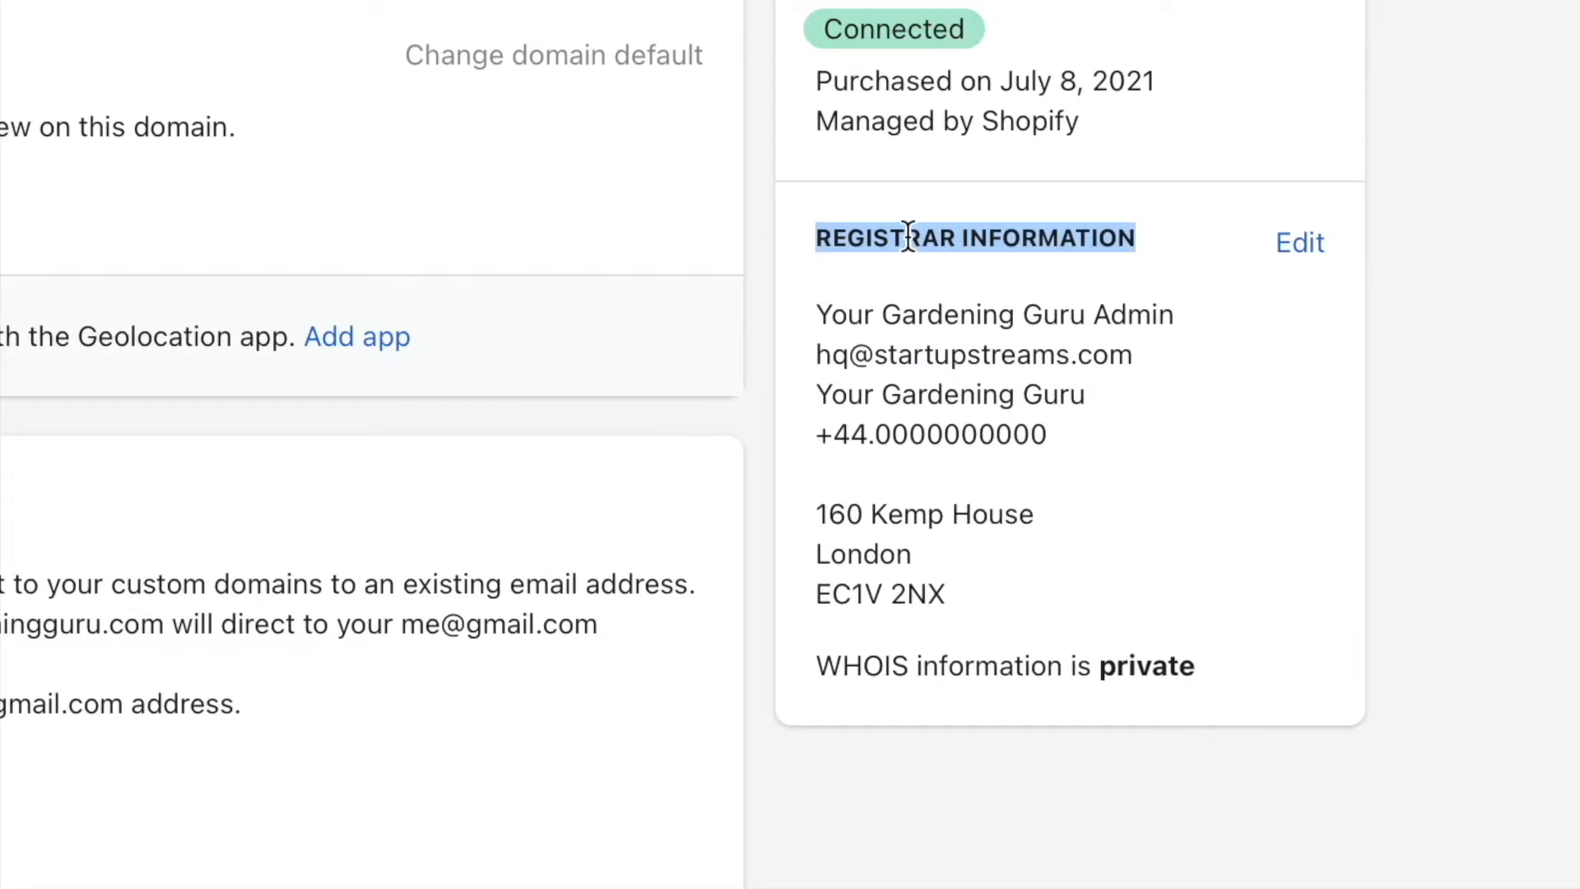
pyautogui.click(1300, 243)
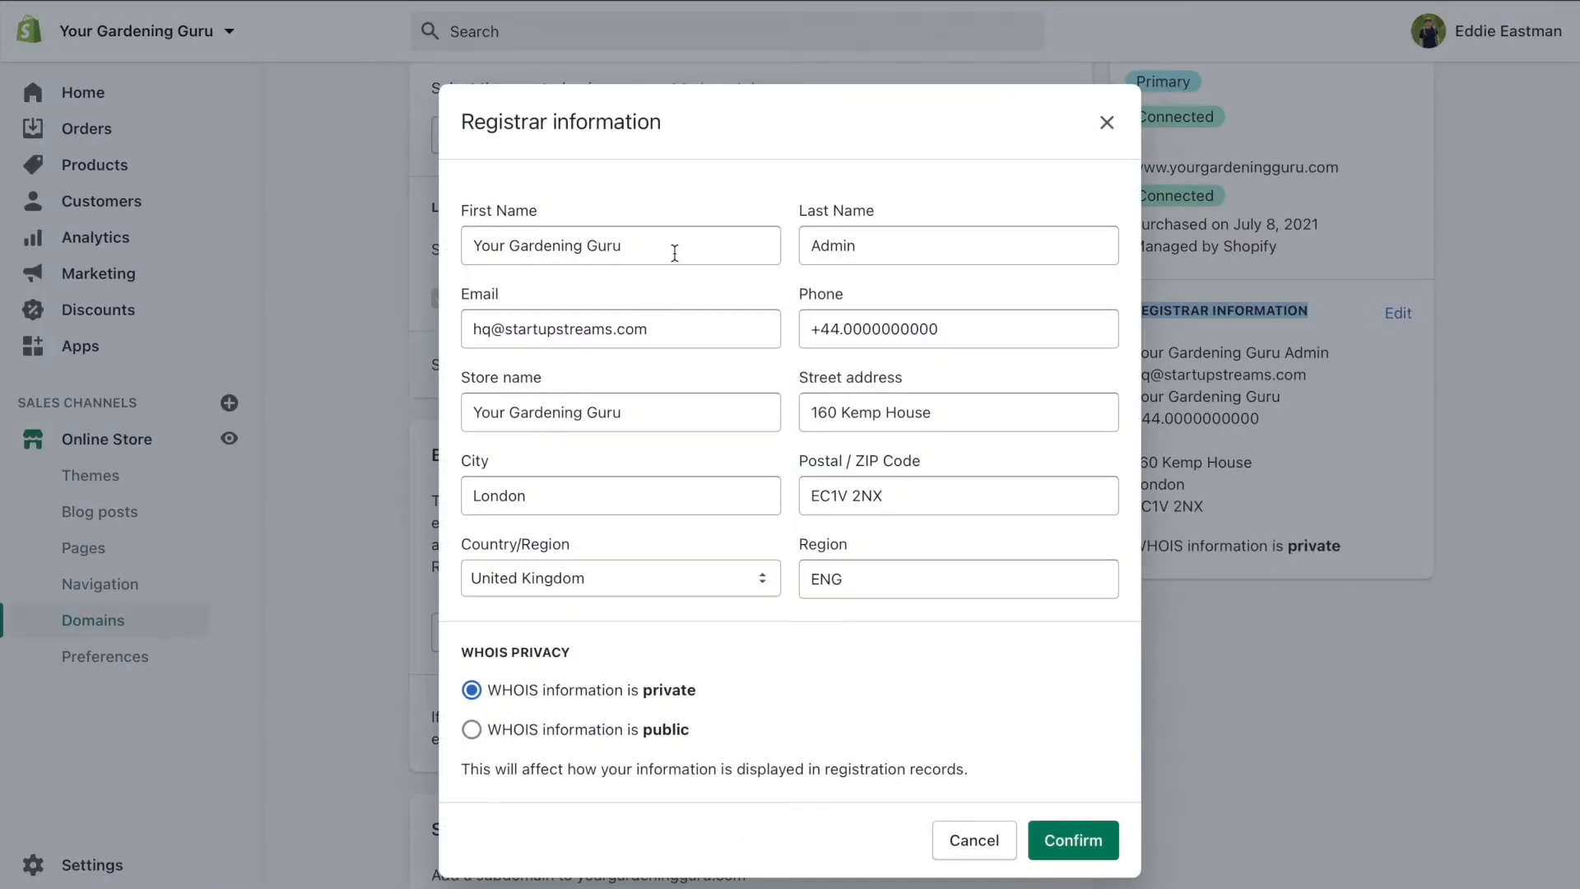
pyautogui.moveTo(721, 412); pyautogui.dragTo(447, 416)
pyautogui.moveTo(527, 493); pyautogui.dragTo(430, 497)
pyautogui.click(700, 577)
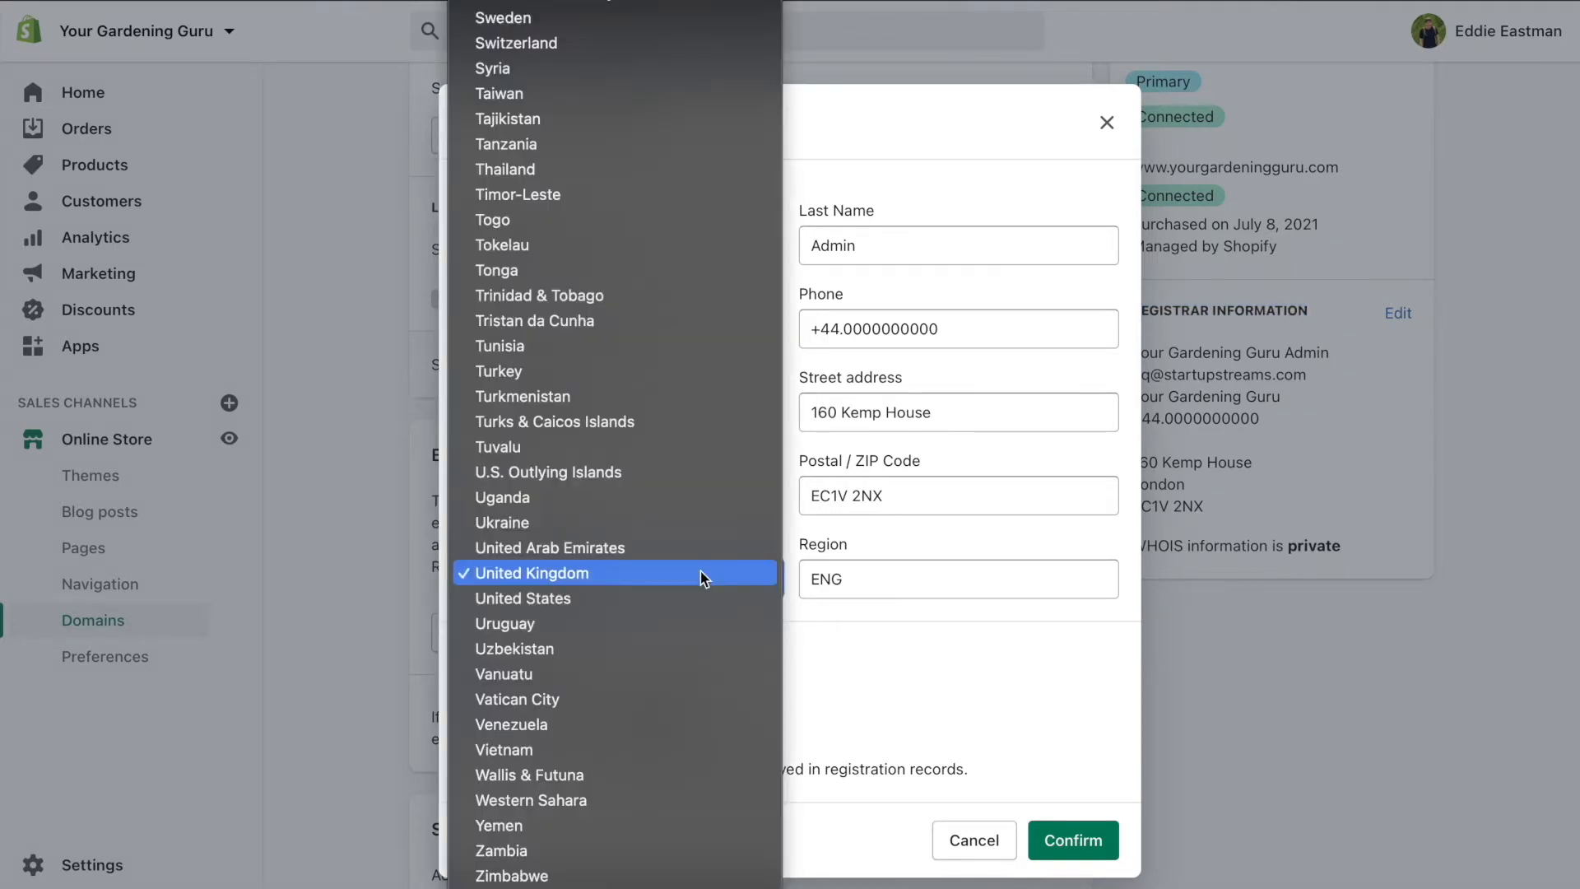
pyautogui.click(930, 644)
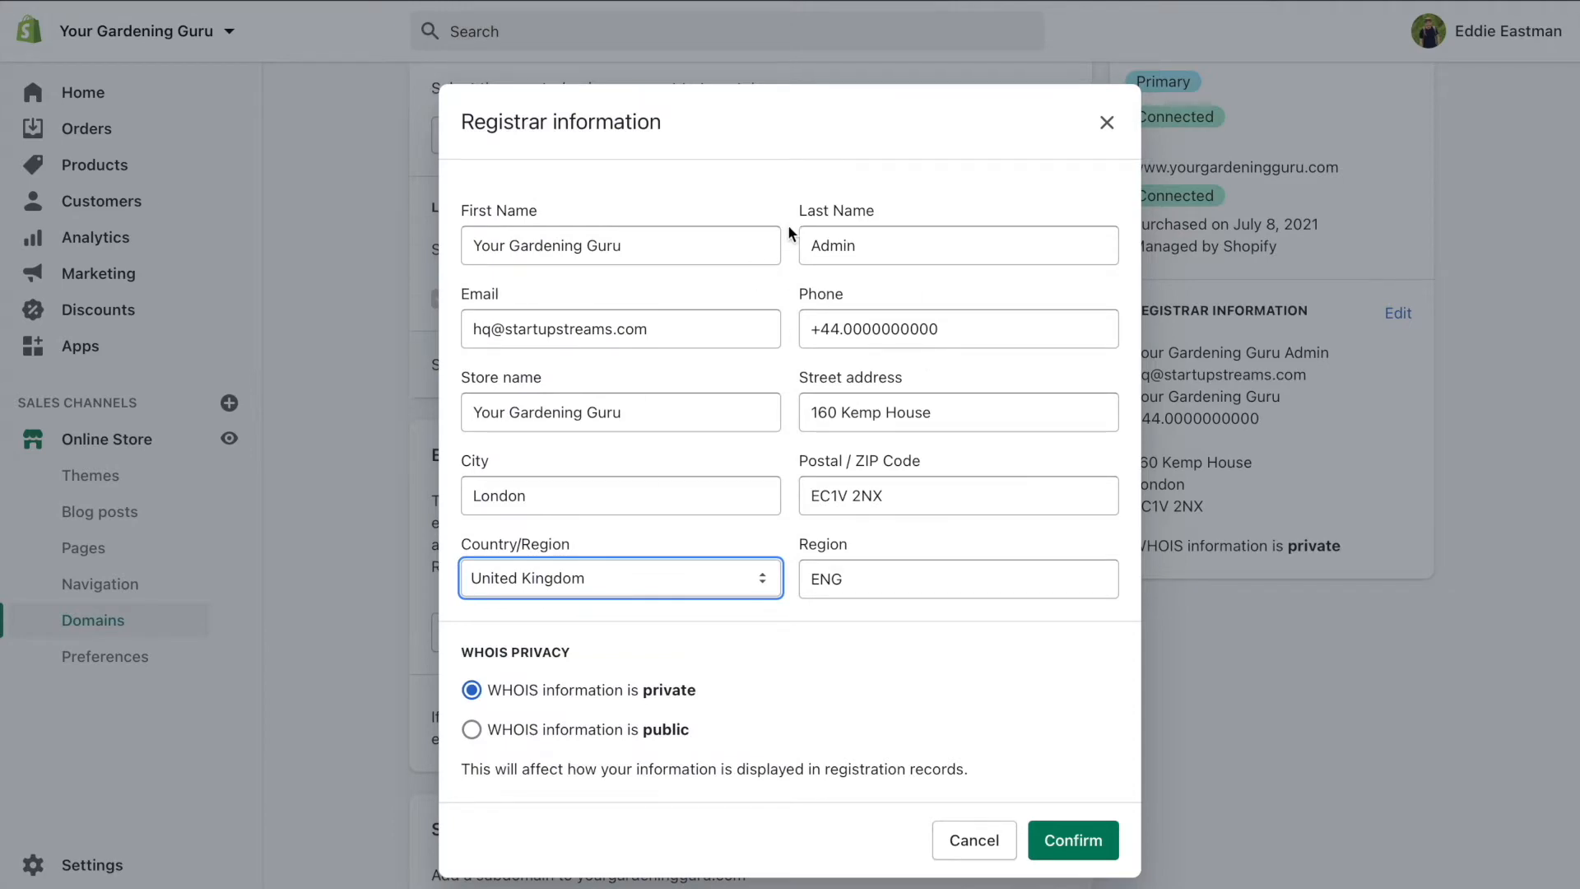
pyautogui.click(1107, 122)
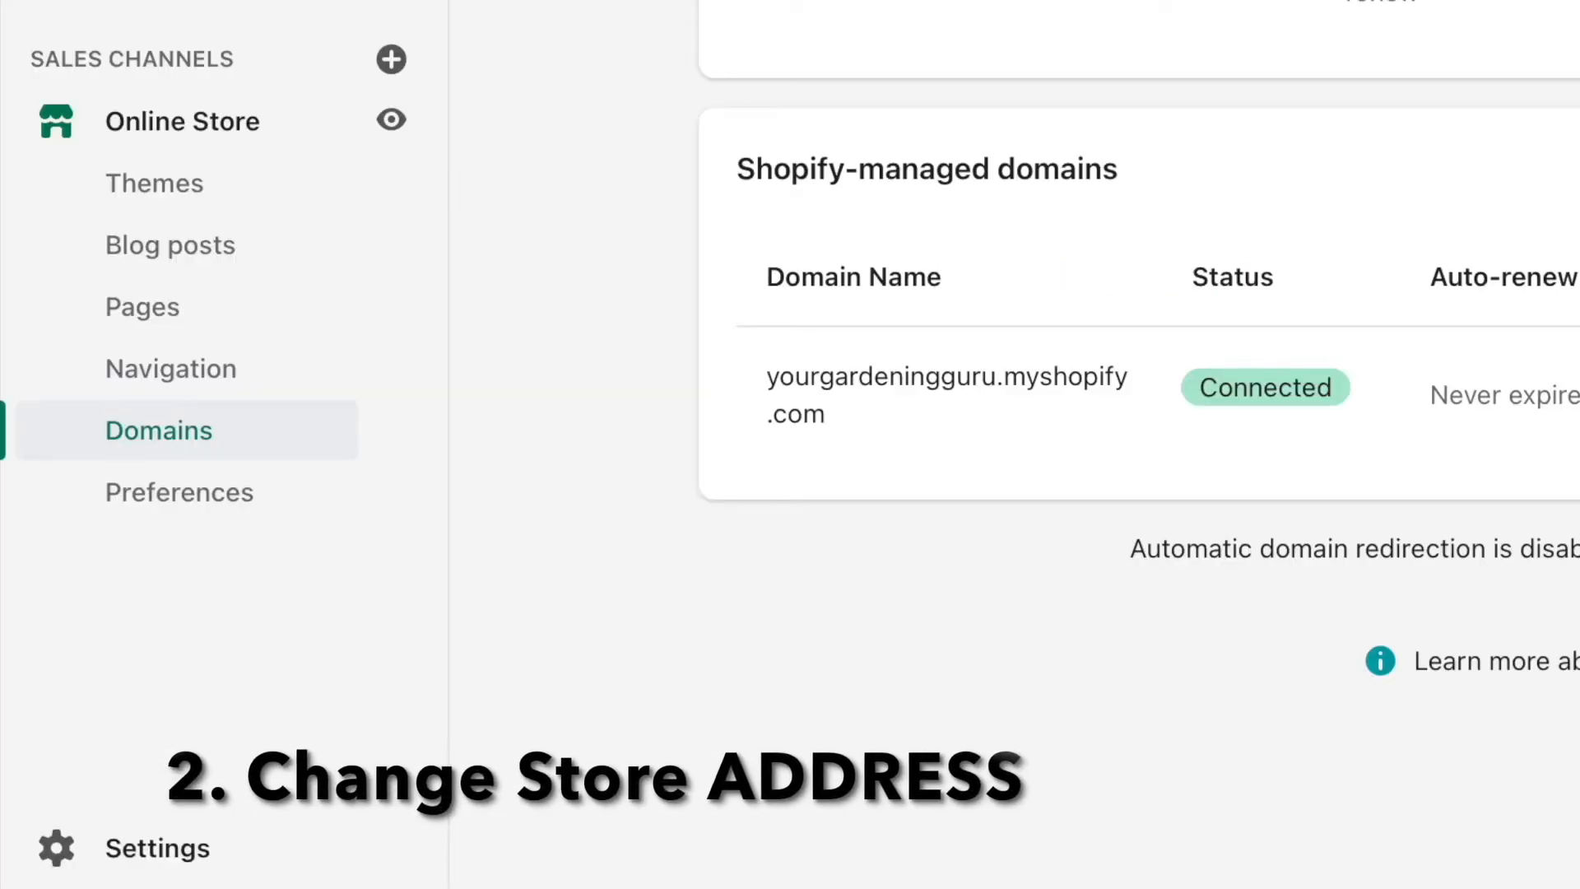
pyautogui.click(200, 852)
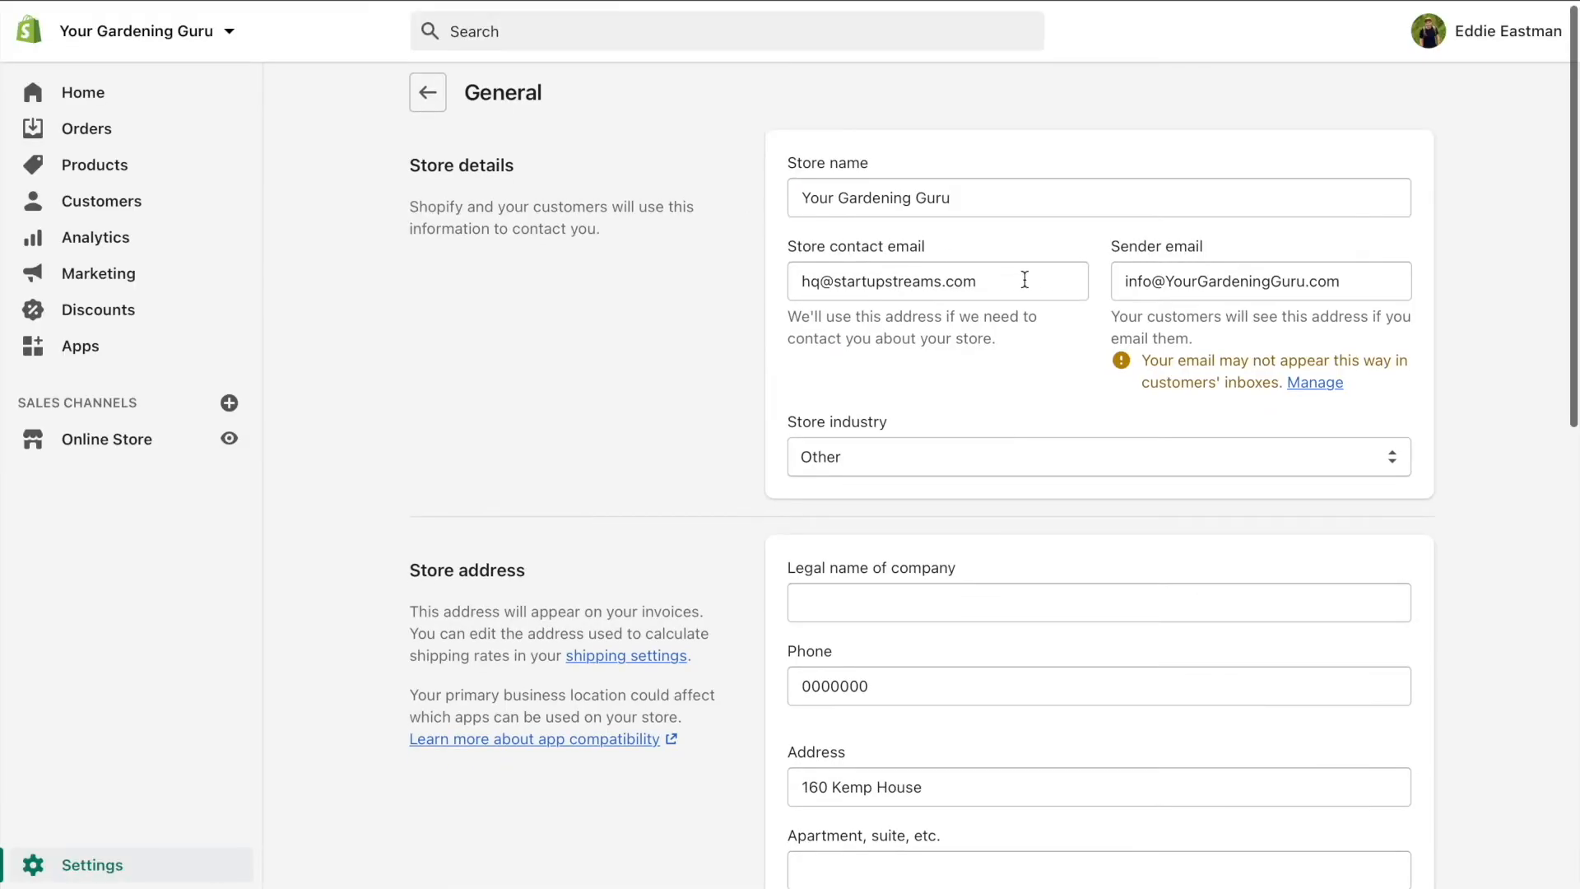
pyautogui.moveTo(1026, 279); pyautogui.dragTo(671, 278)
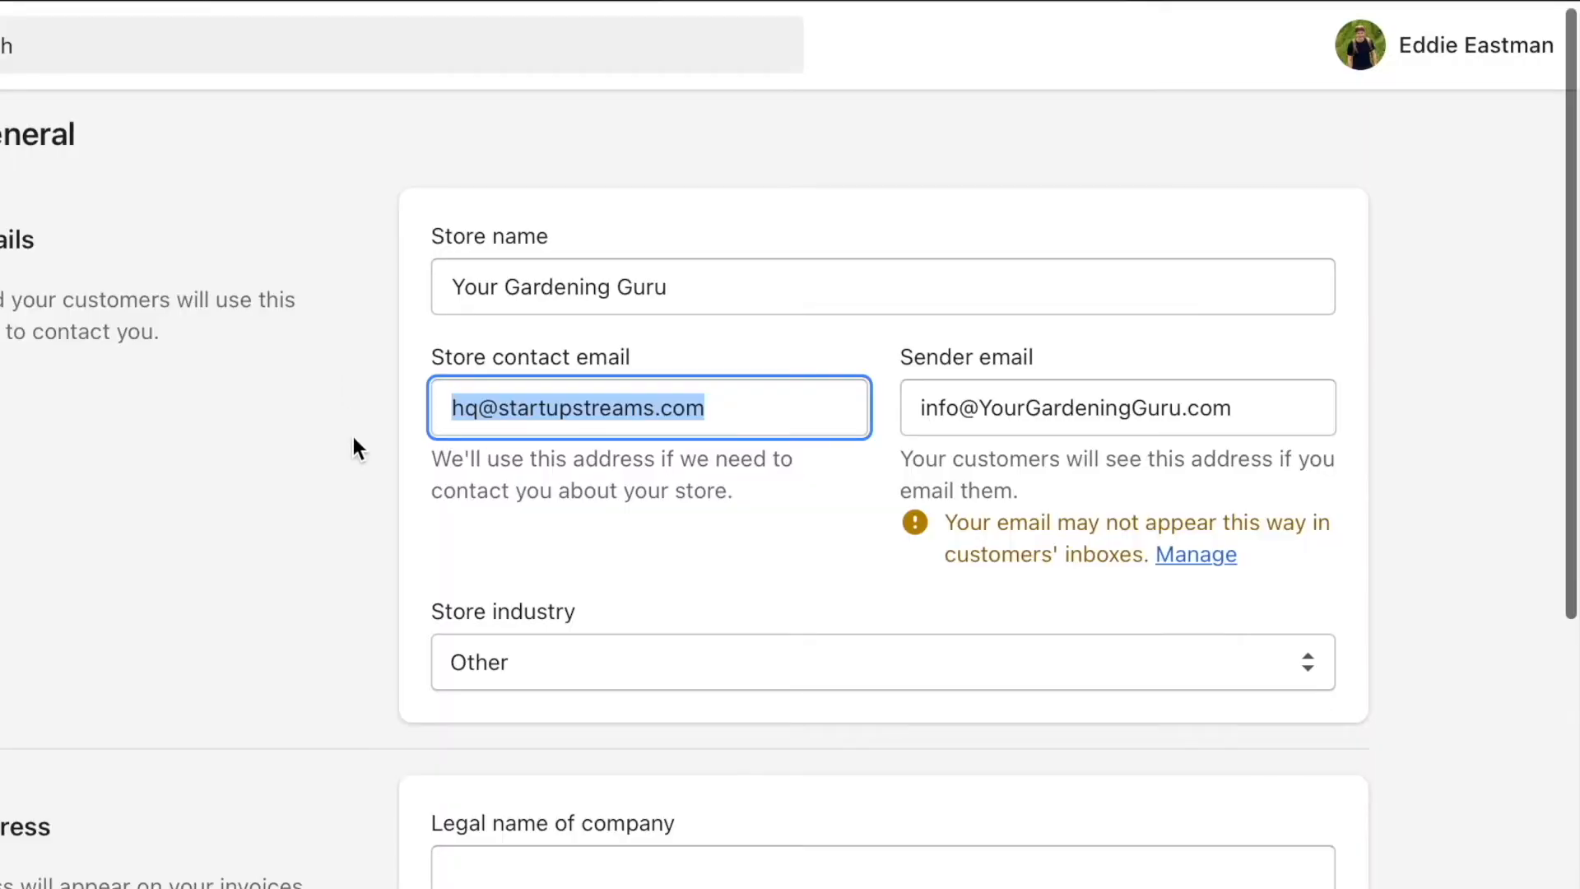
pyautogui.scroll(-2, 354, 440)
pyautogui.scroll(2, 354, 440)
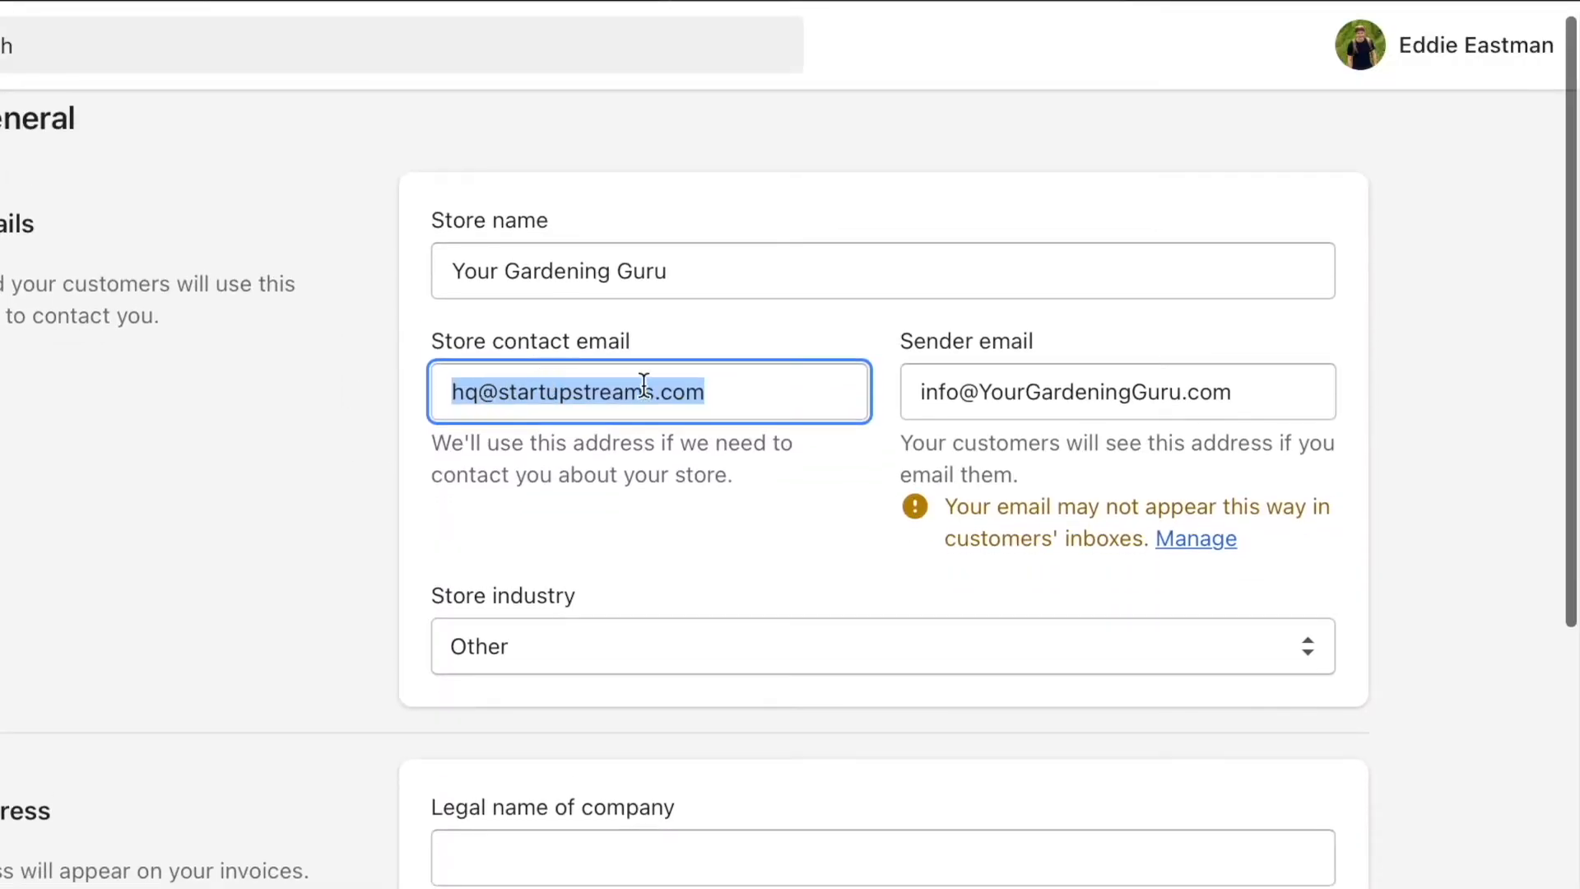
pyautogui.click(740, 399)
pyautogui.press('super+a')
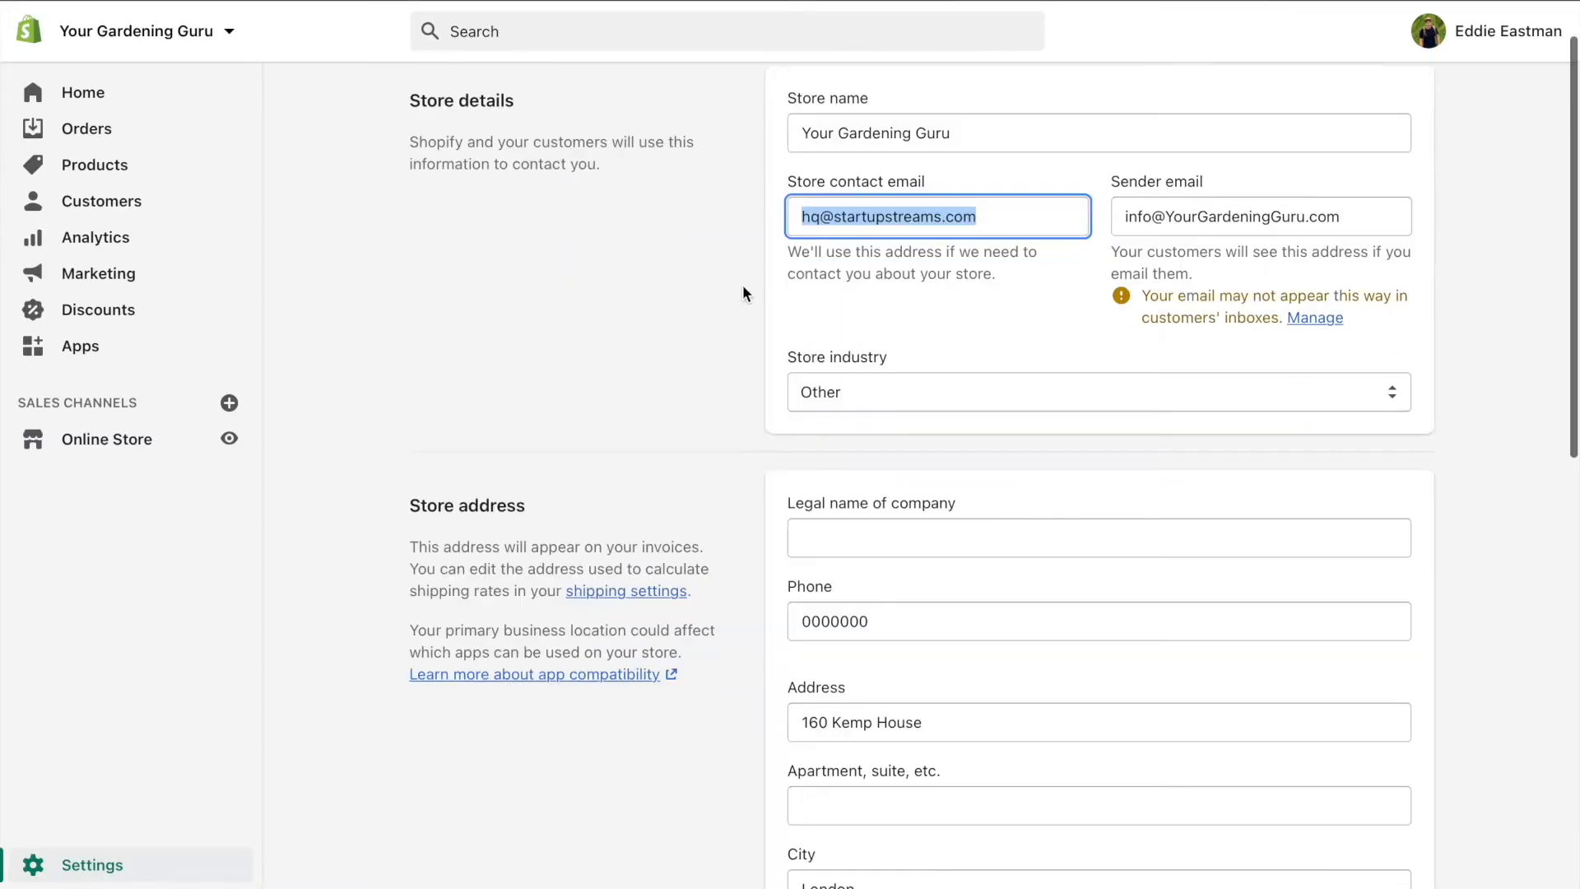
# Change the business address country to United States
pyautogui.scroll(-5, 375, 503)
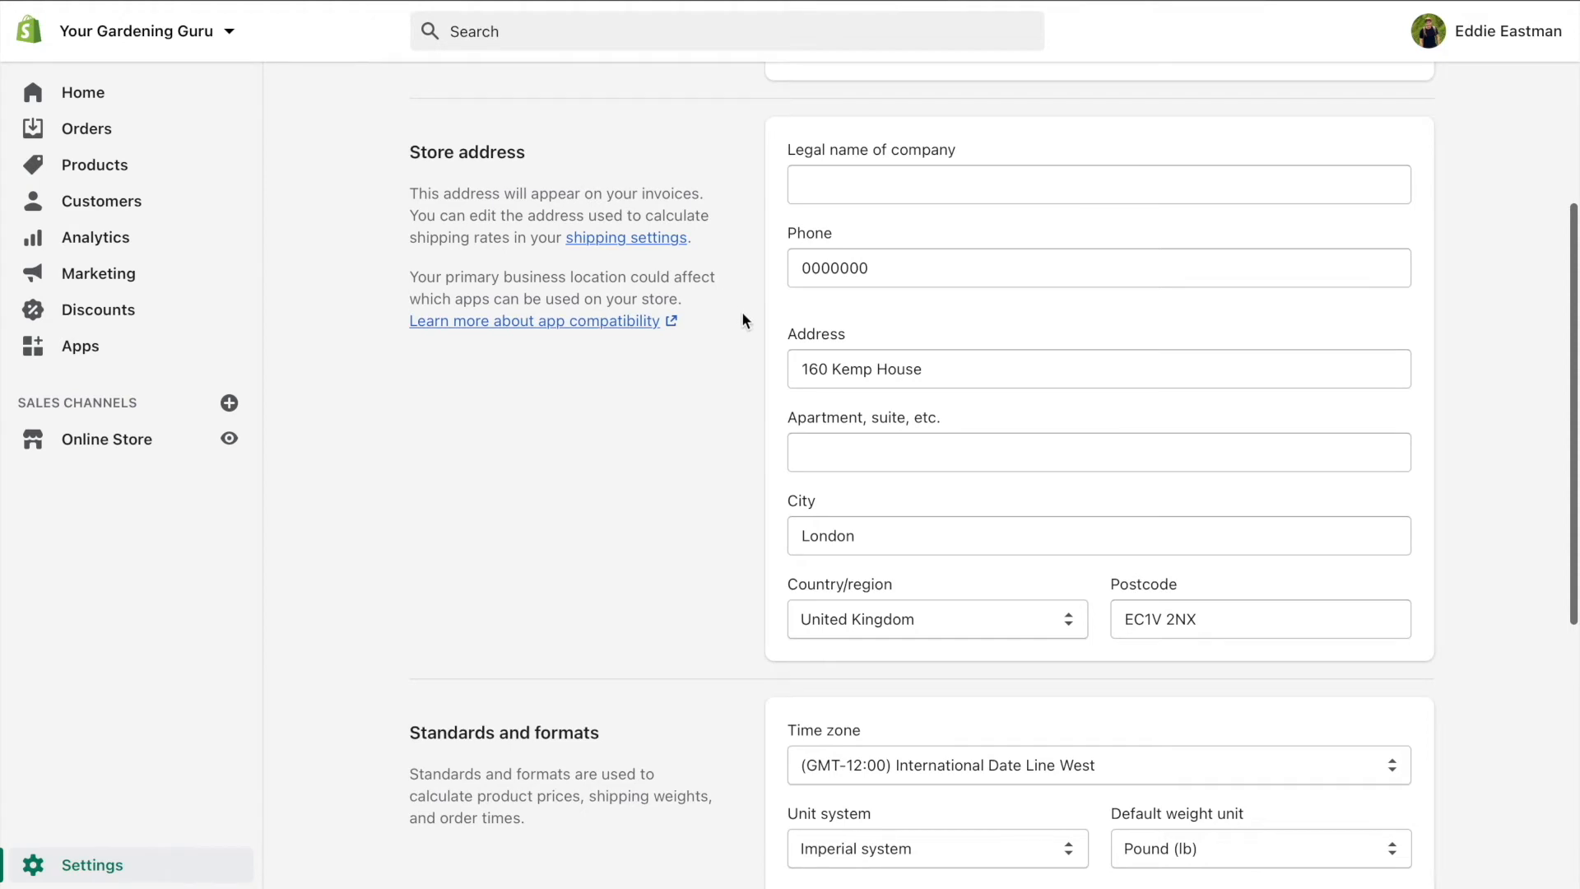
pyautogui.scroll(-2, 742, 320)
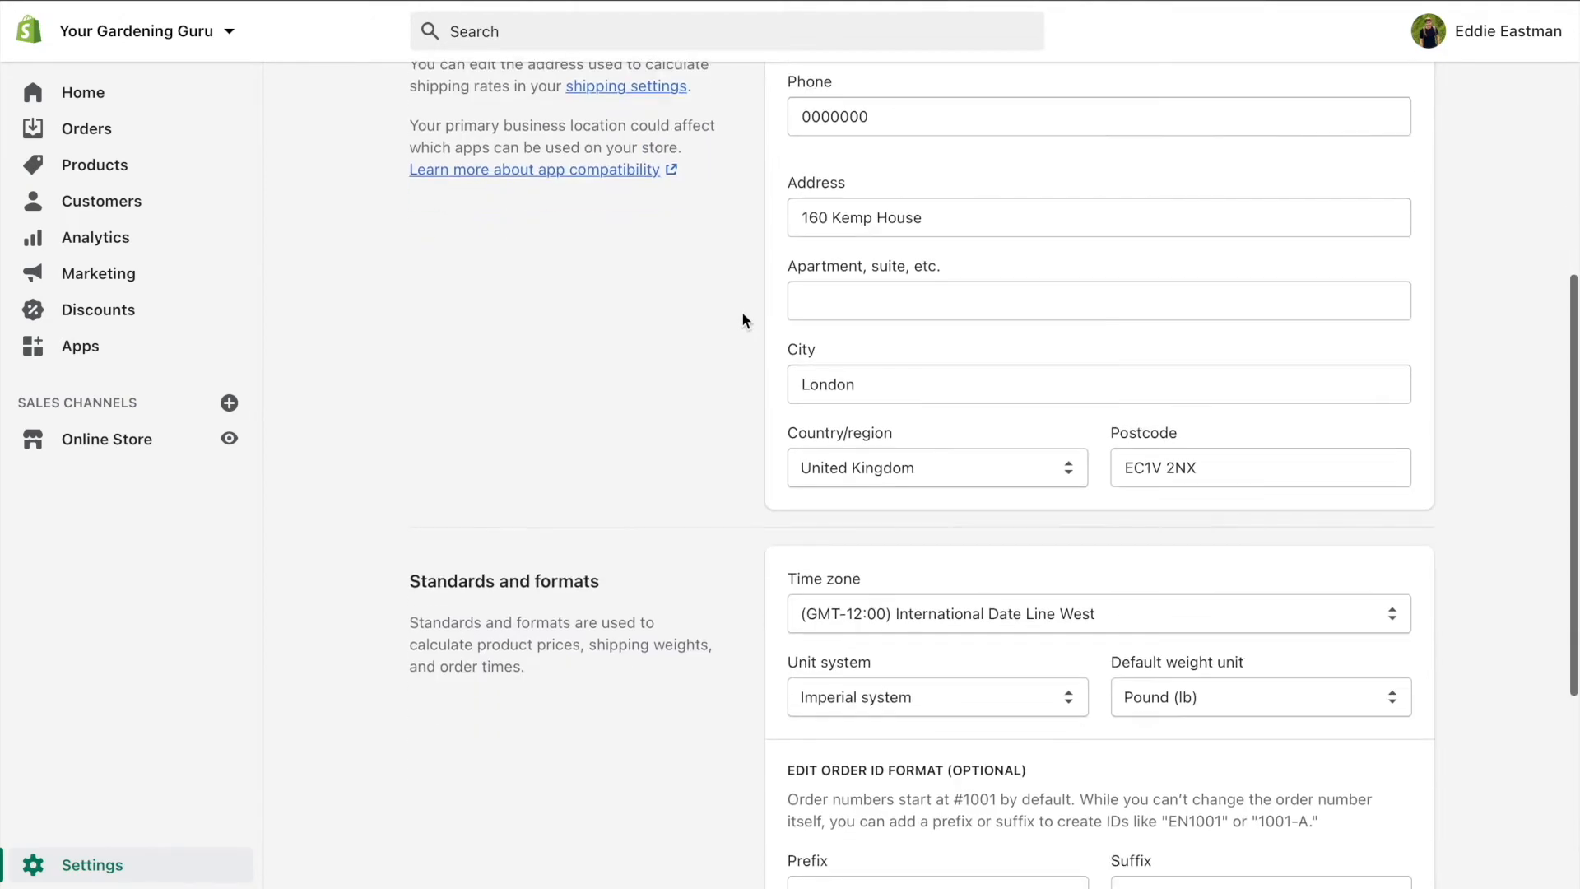
pyautogui.click(912, 477)
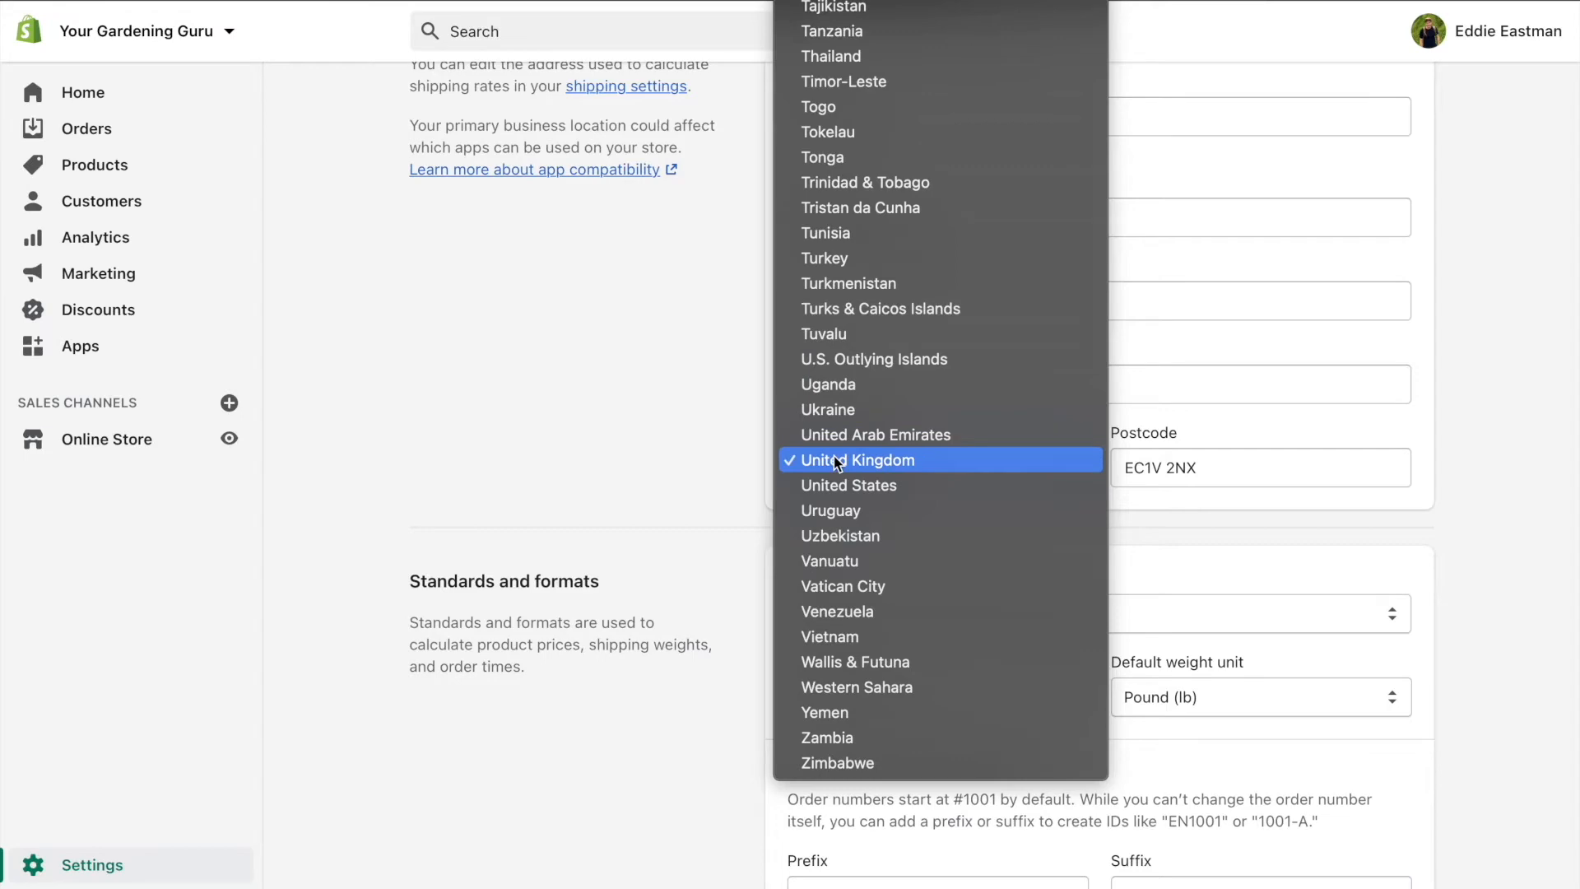
pyautogui.click(851, 488)
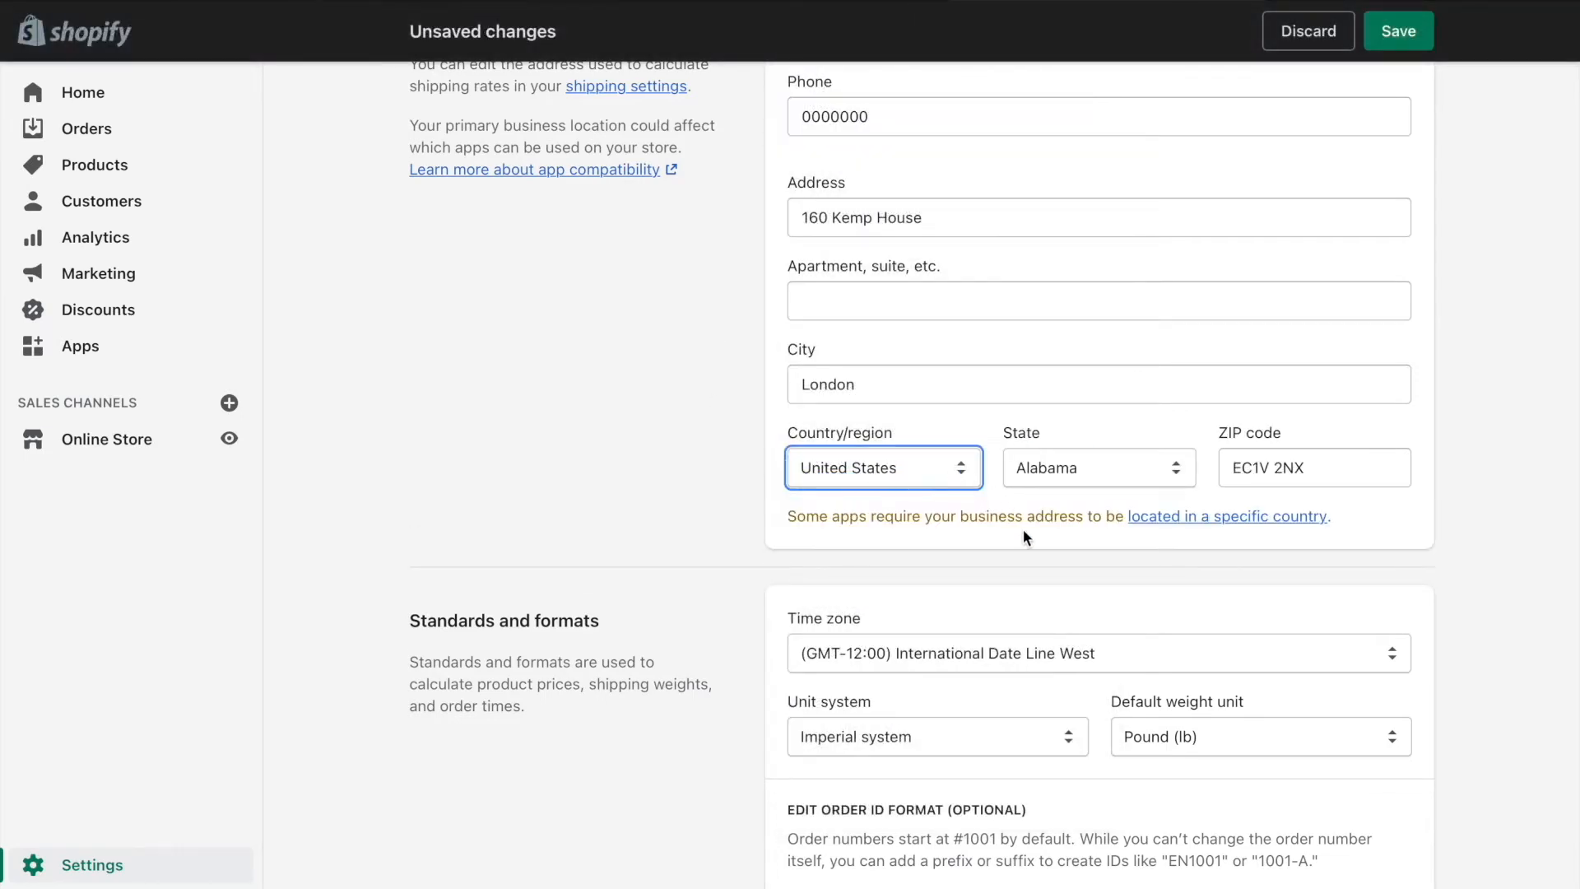
pyautogui.scroll(-3, 1024, 536)
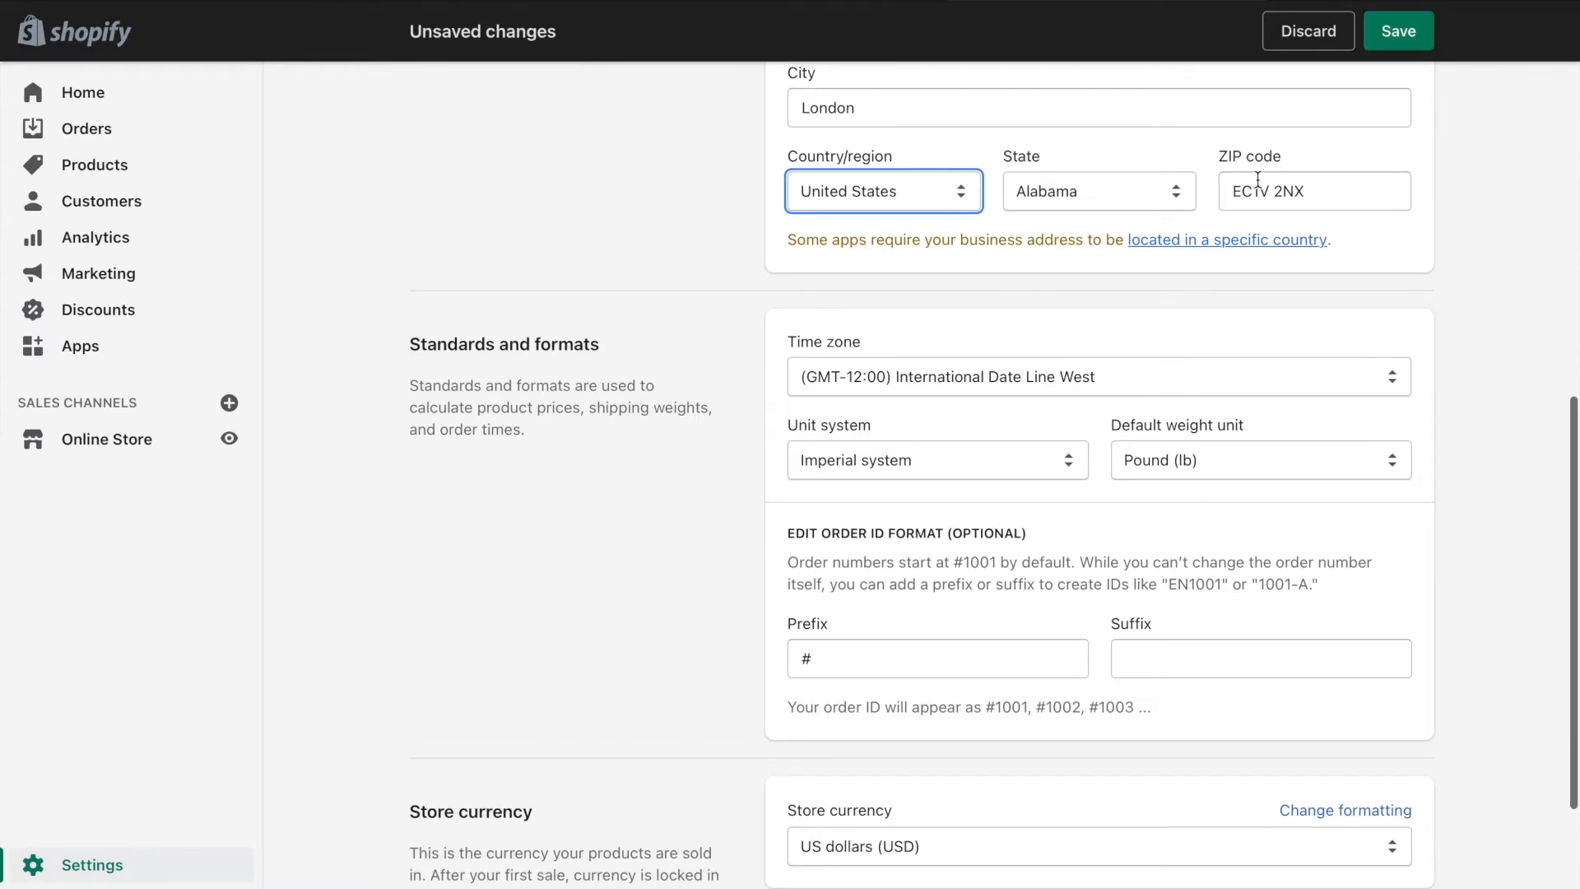
pyautogui.scroll(4, 1097, 311)
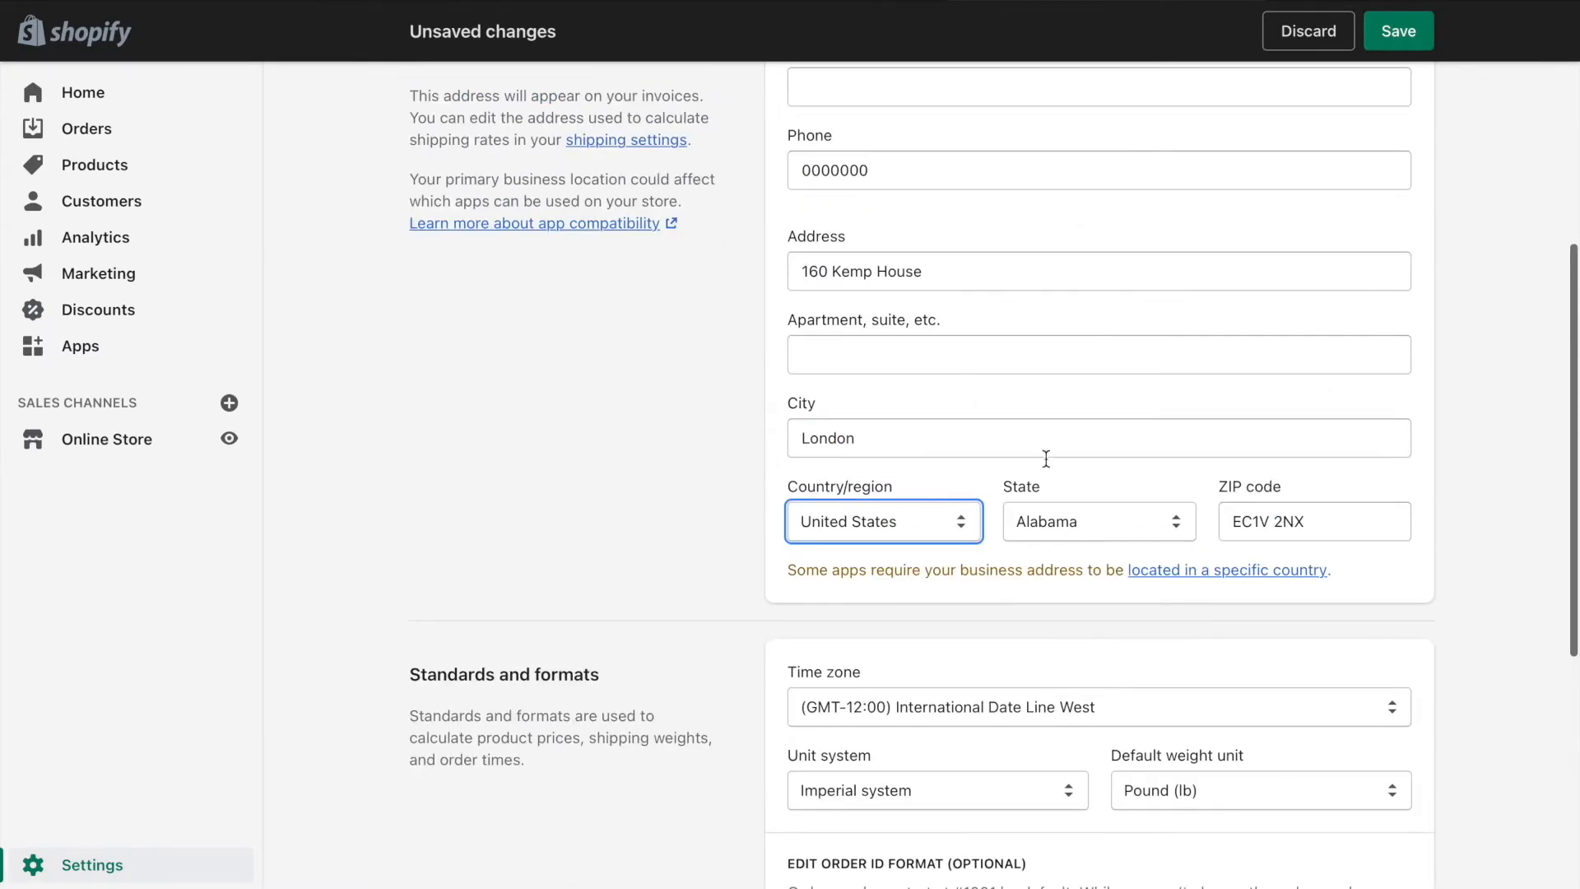
pyautogui.scroll(-2, 743, 388)
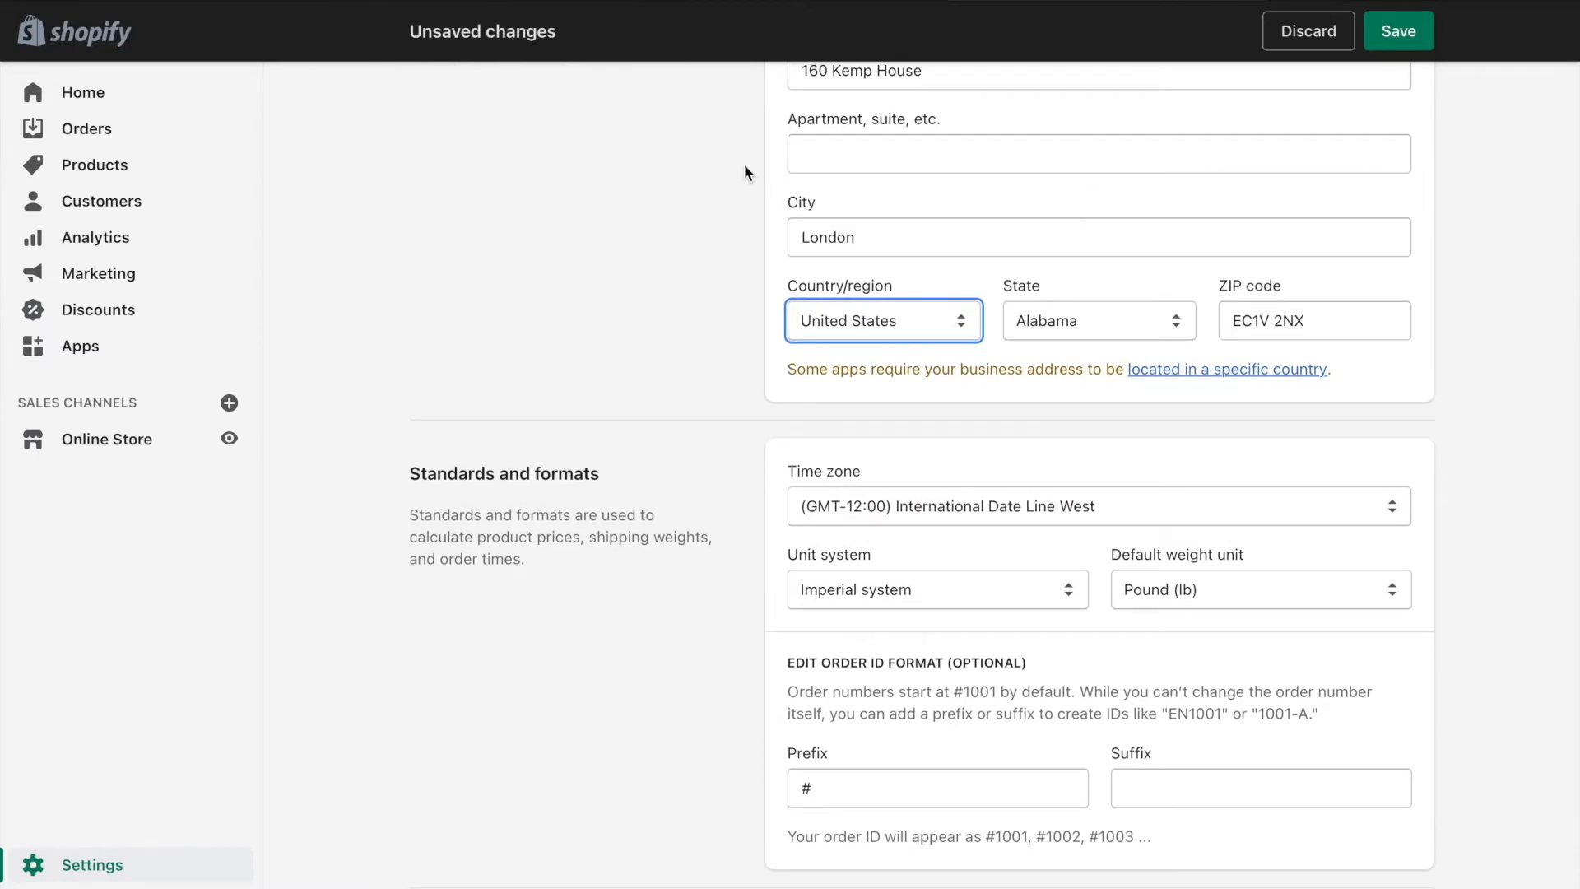
pyautogui.scroll(1, 752, 169)
# Leave the store currency as US dollars and save the store details
pyautogui.scroll(-3, 748, 285)
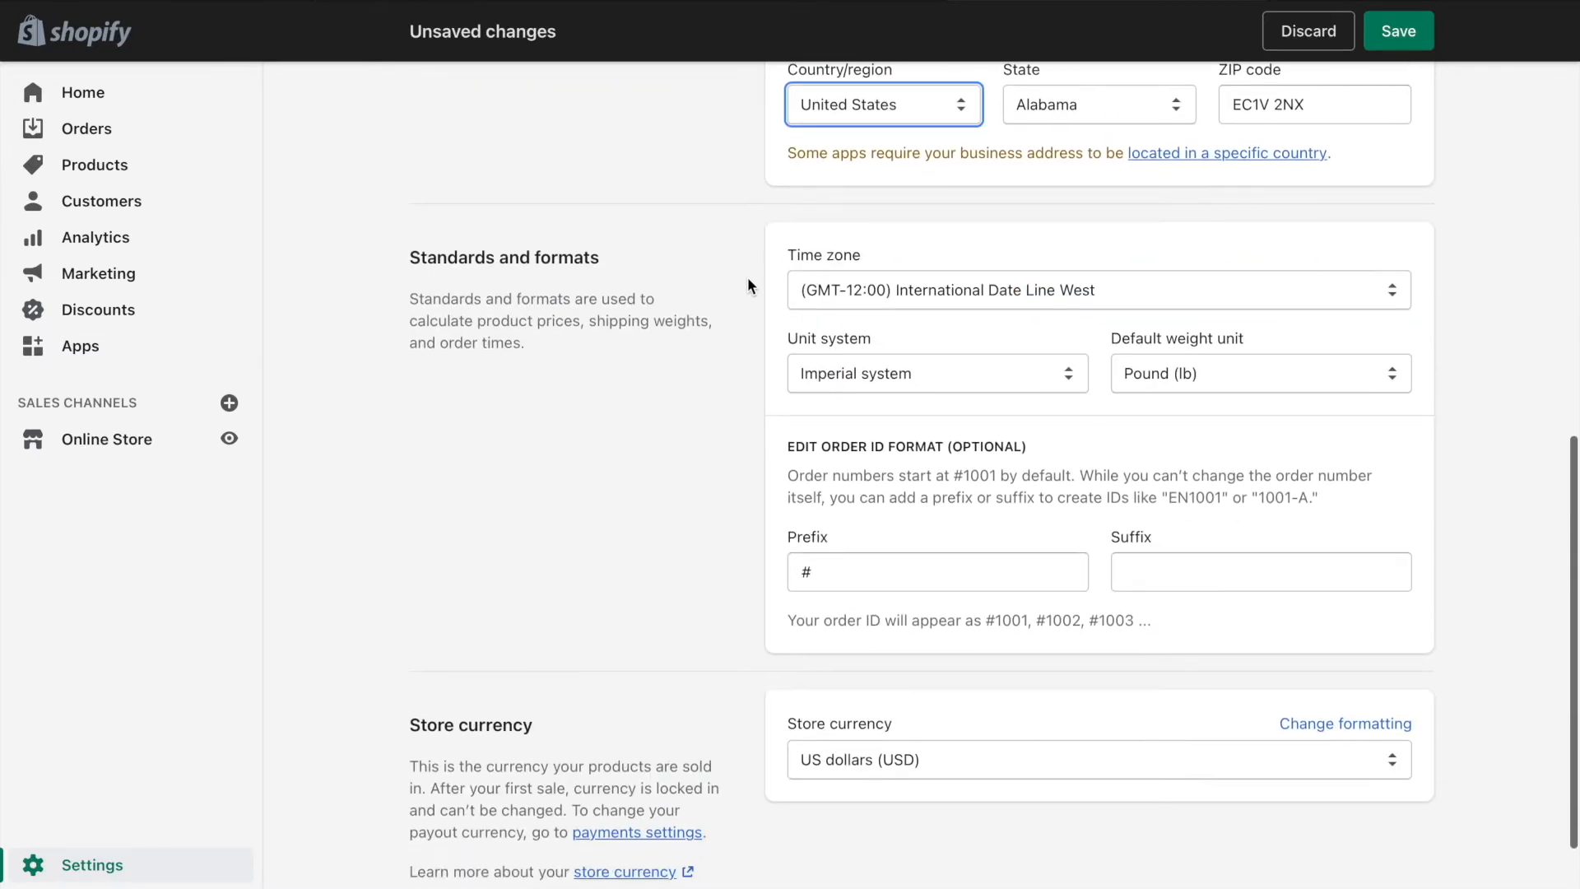
pyautogui.scroll(-1, 901, 649)
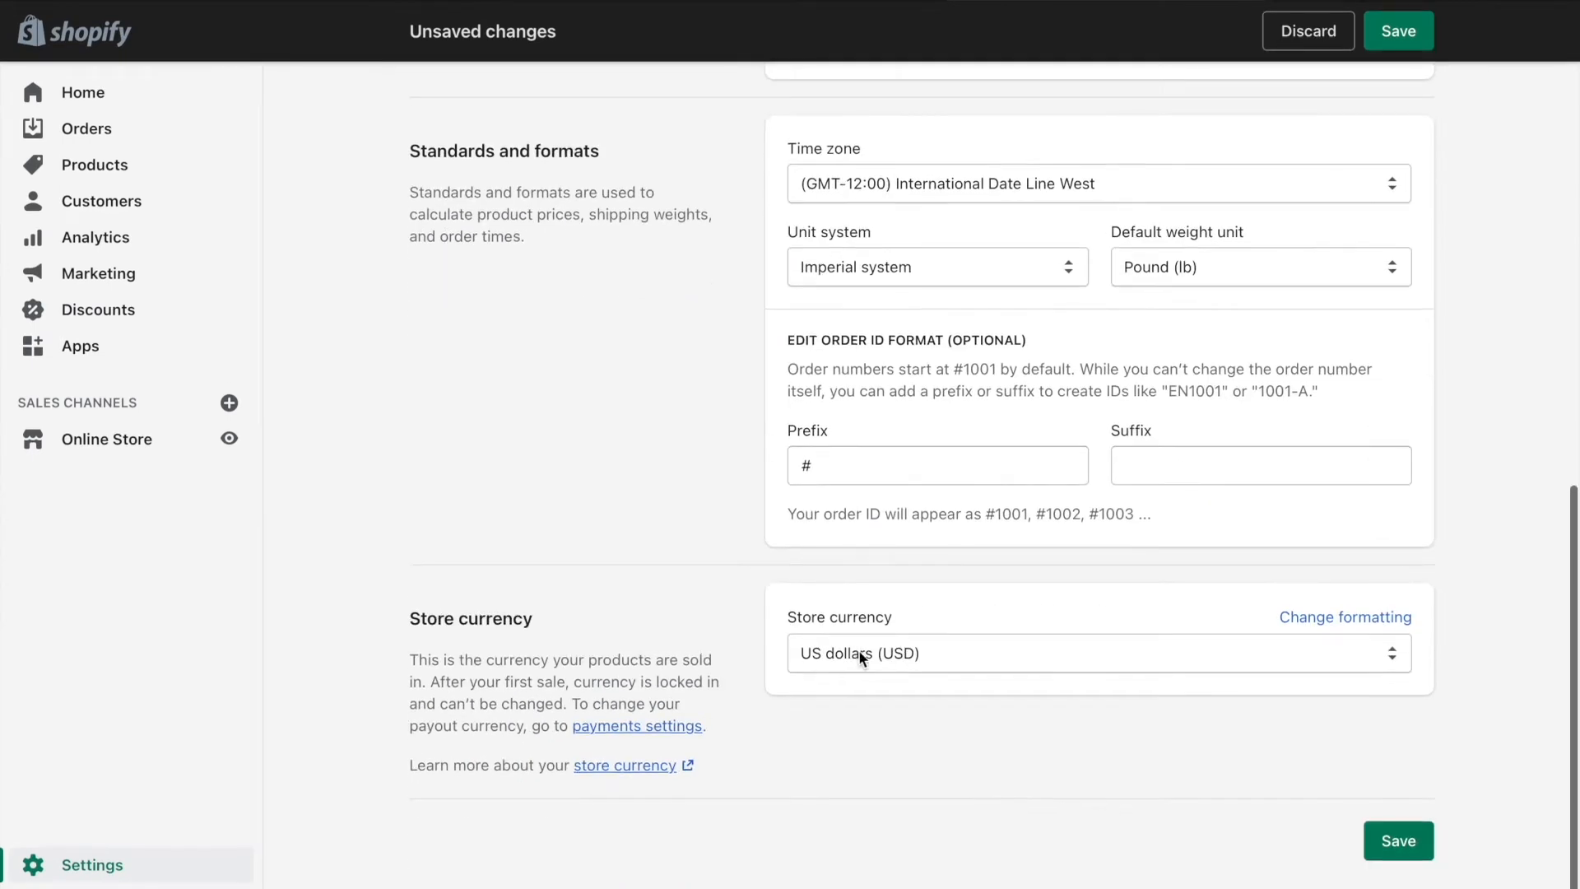
pyautogui.click(886, 655)
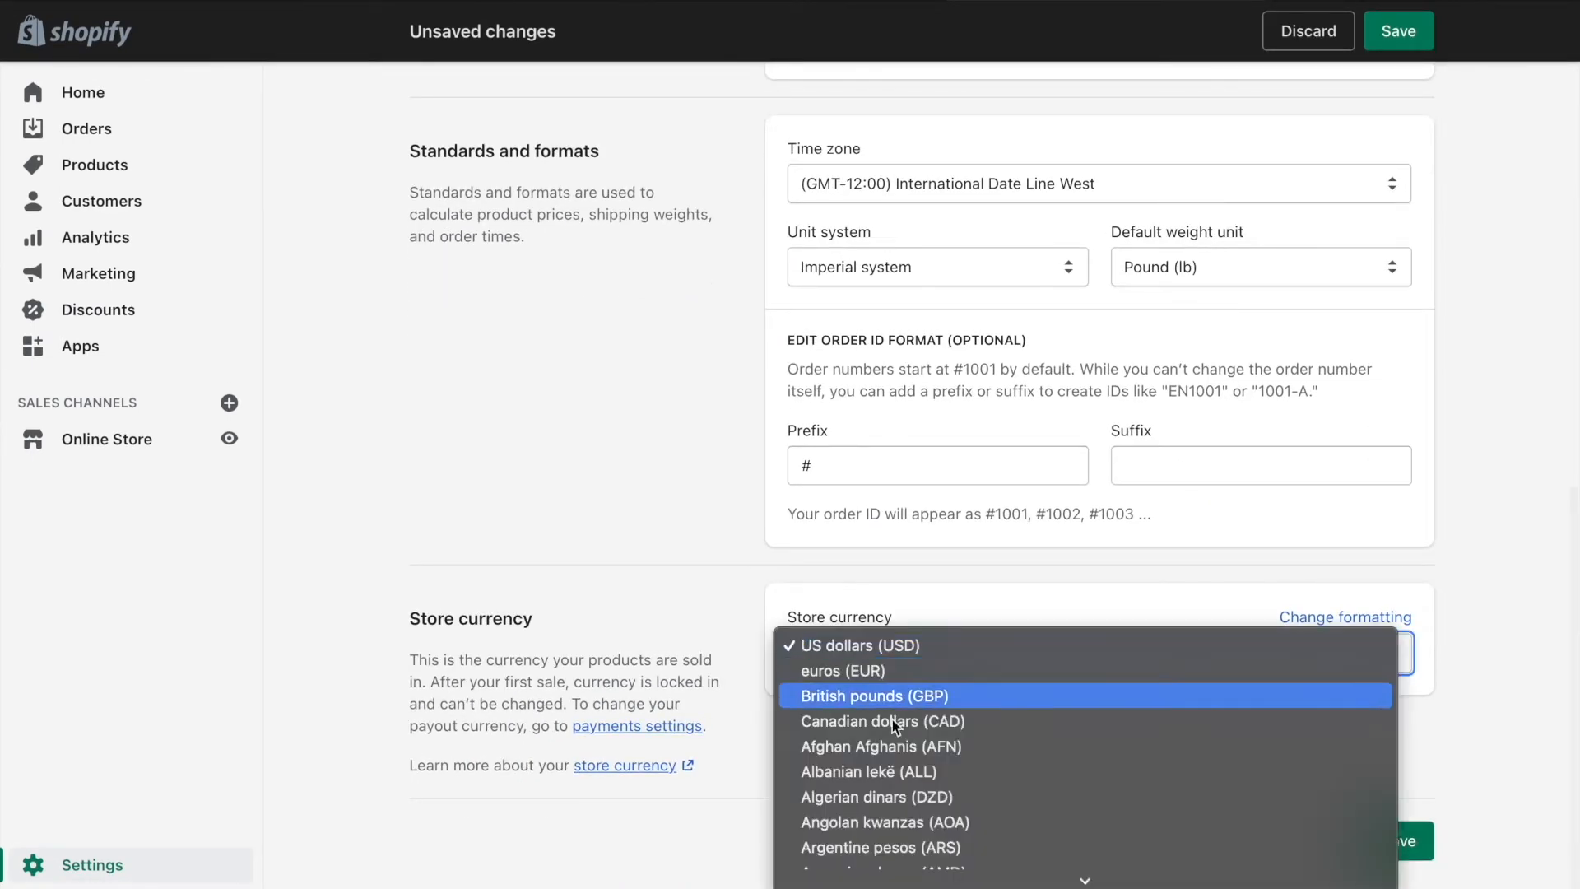
pyautogui.scroll(-10, 900, 819)
pyautogui.scroll(2, 899, 823)
pyautogui.scroll(-10, 900, 823)
pyautogui.scroll(10, 900, 823)
pyautogui.click(724, 489)
pyautogui.scroll(10, 1158, 421)
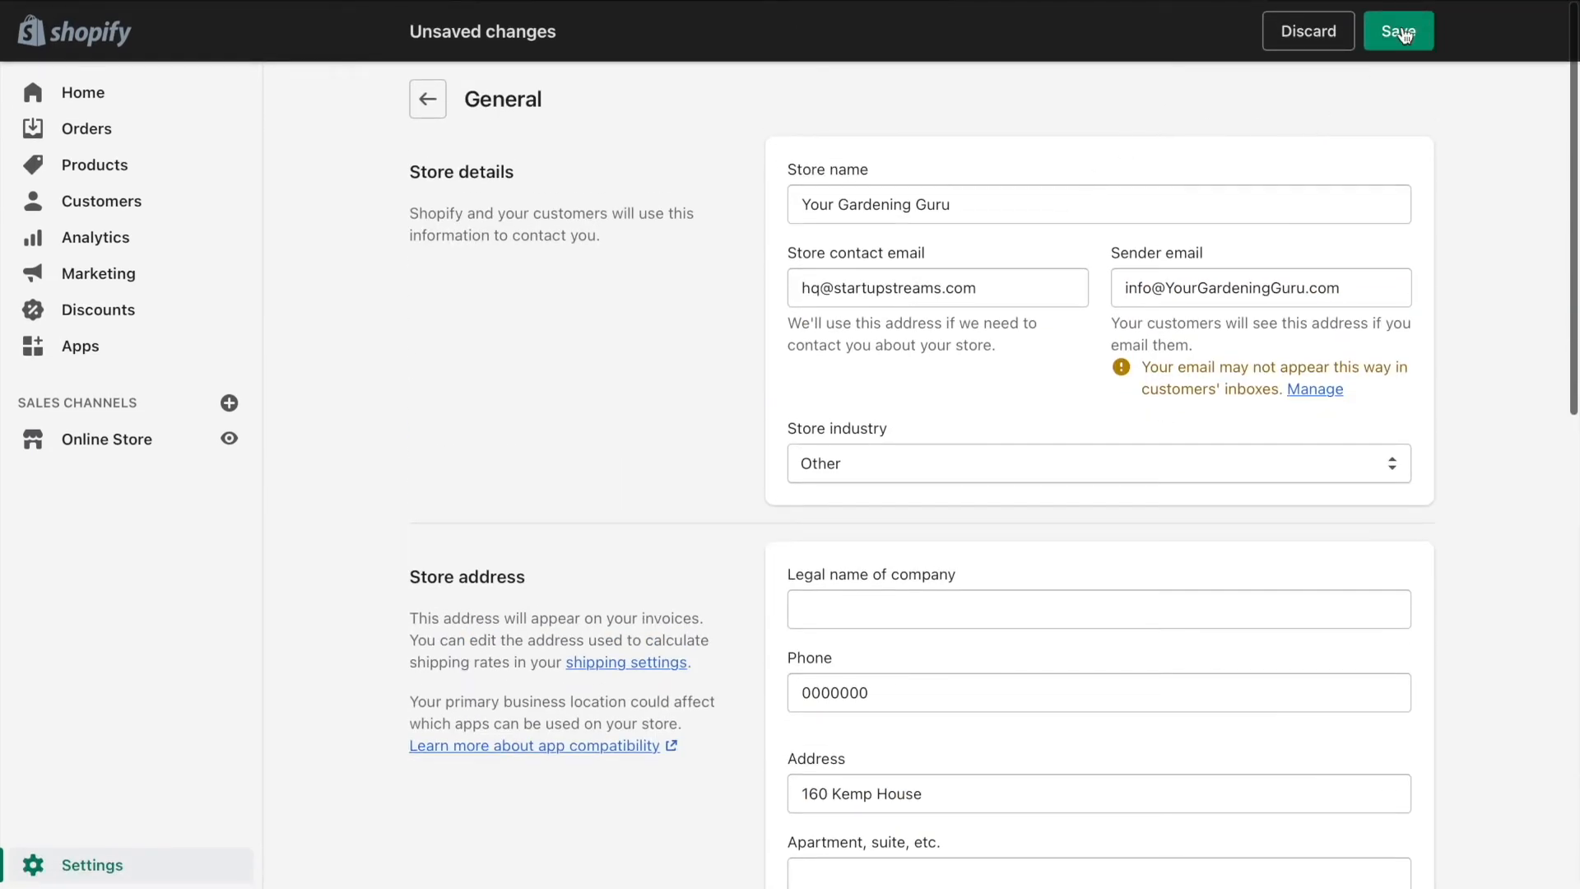
pyautogui.click(1399, 31)
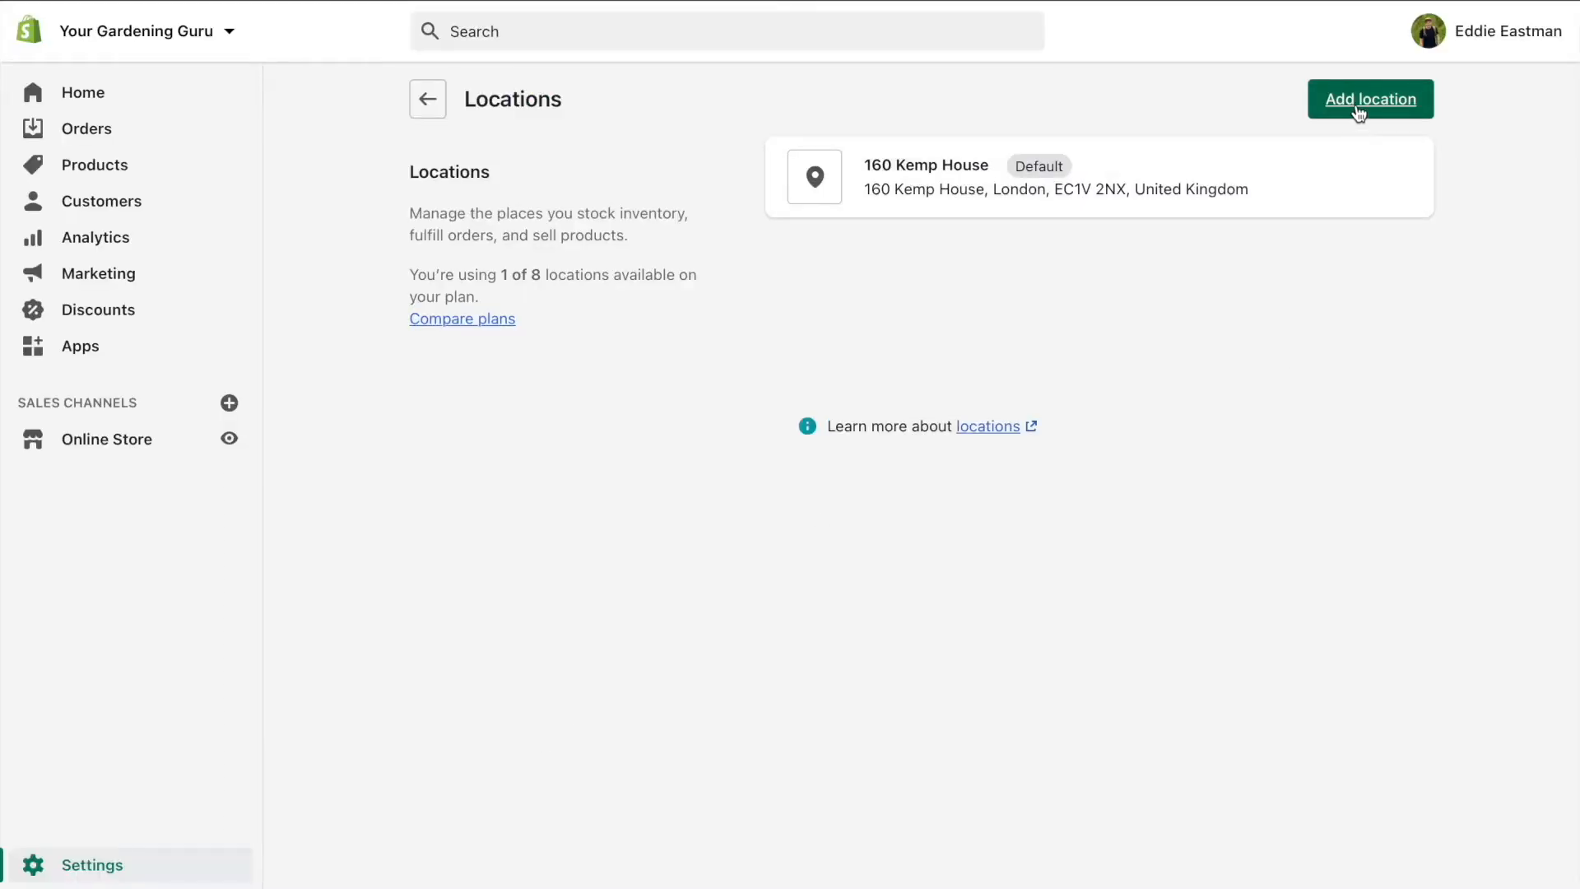
pyautogui.click(1358, 100)
pyautogui.scroll(-1, 1159, 363)
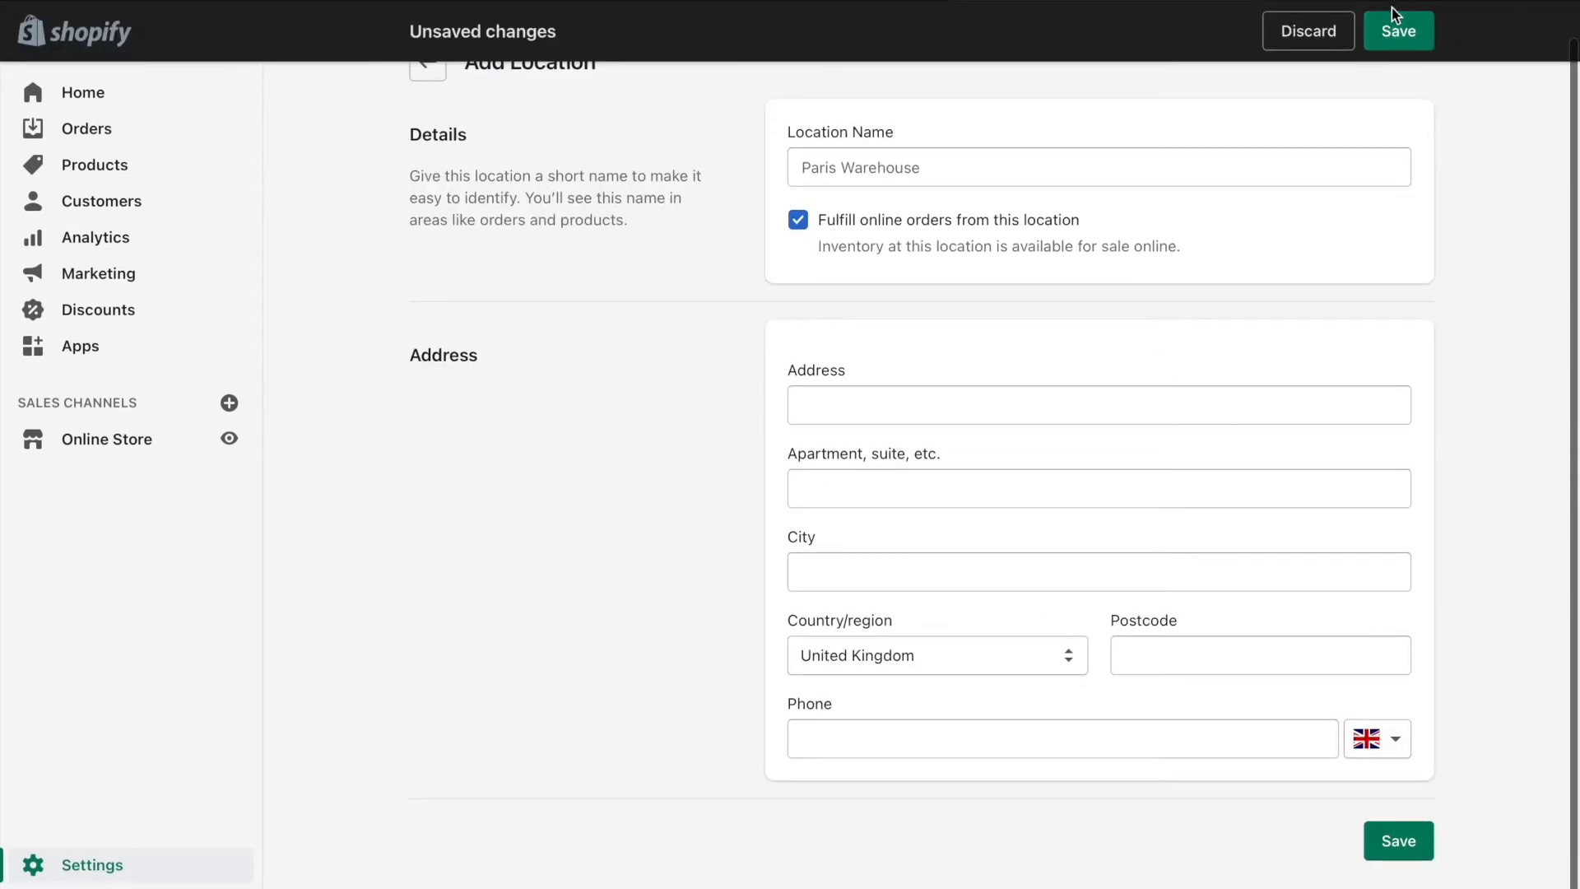
pyautogui.click(1351, 31)
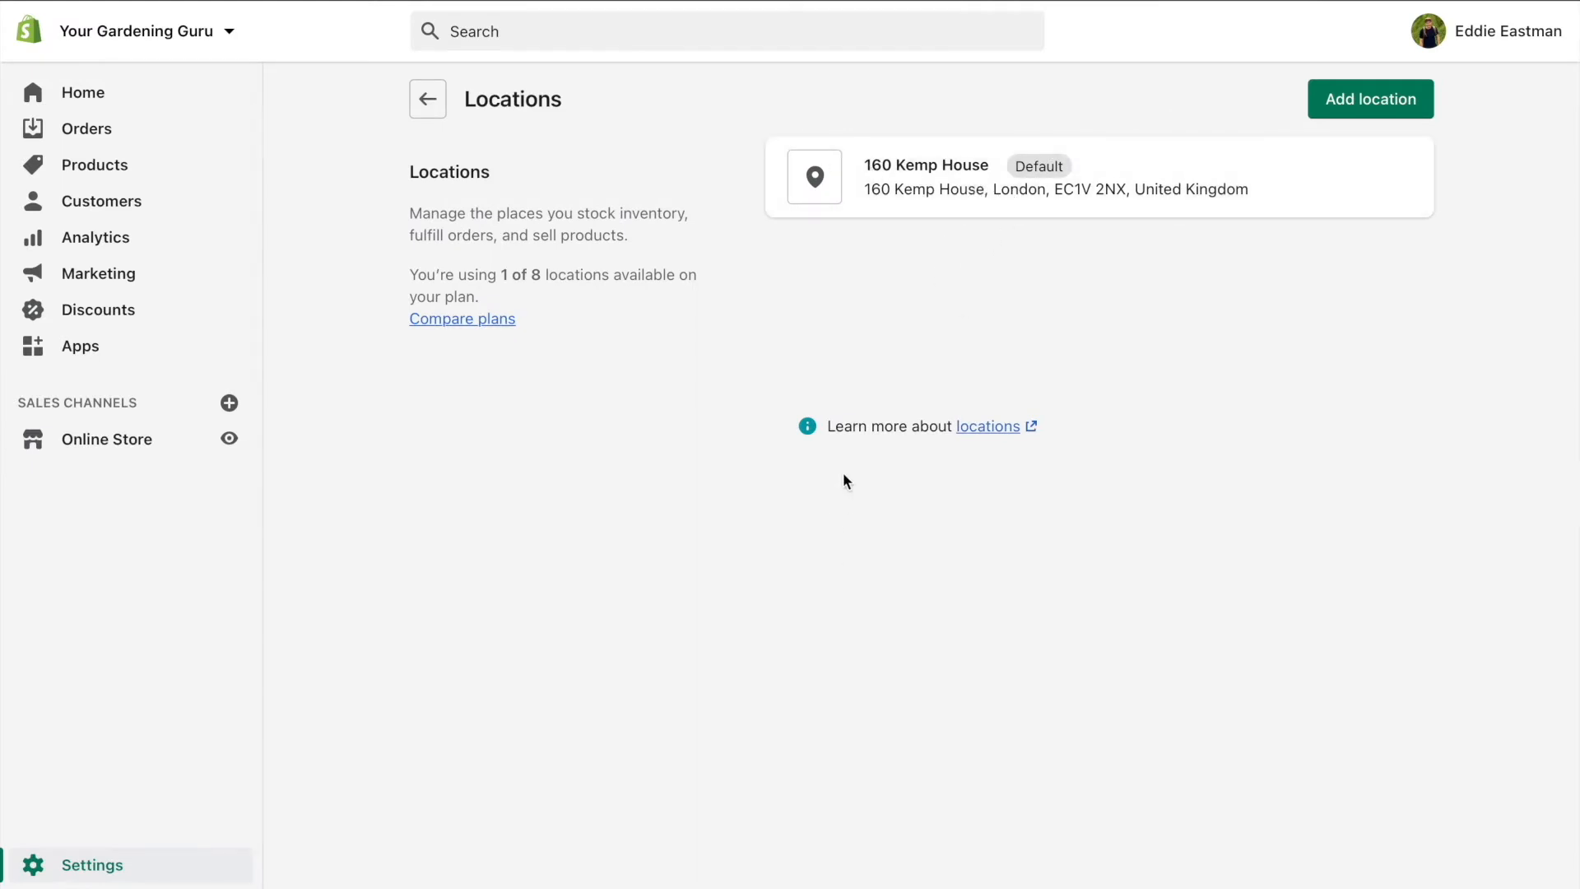
pyautogui.click(428, 99)
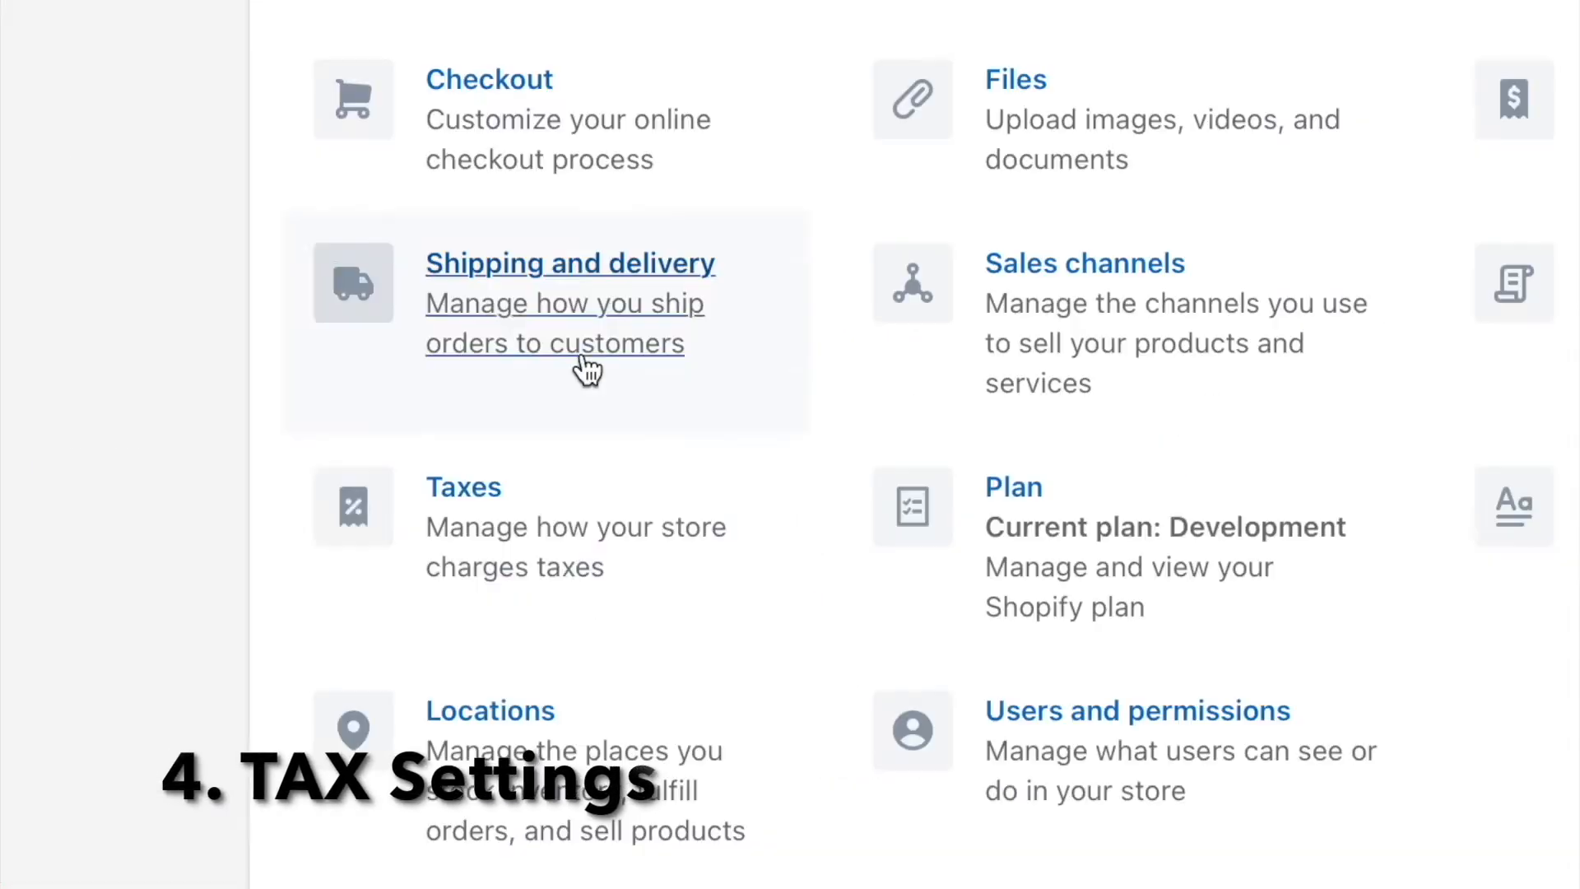
pyautogui.click(548, 531)
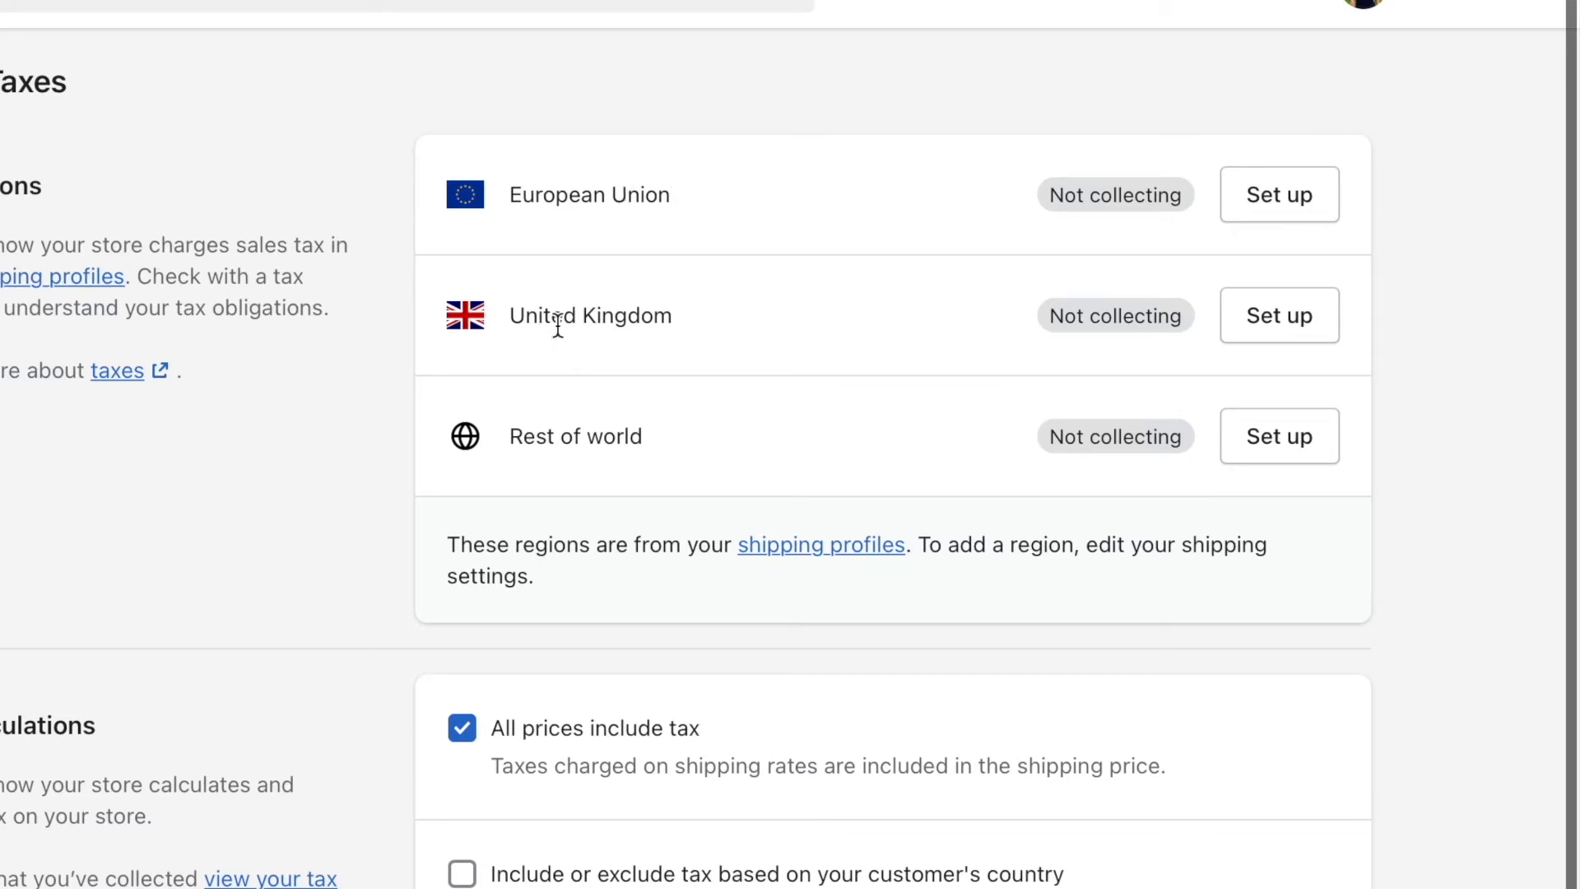
pyautogui.scroll(-3, 856, 247)
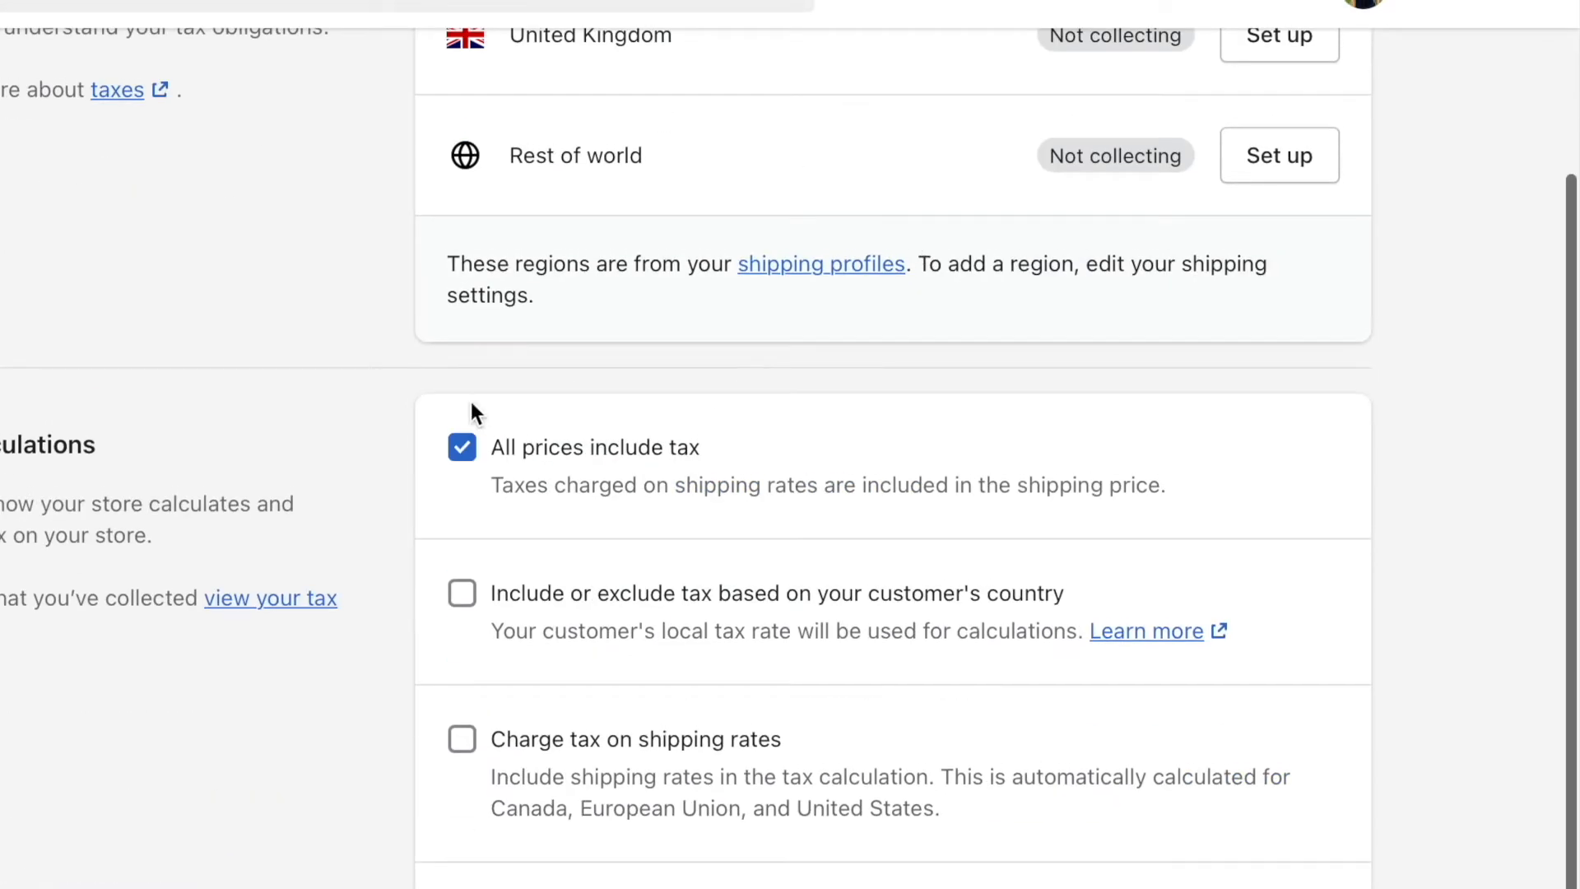
pyautogui.scroll(3, 968, 160)
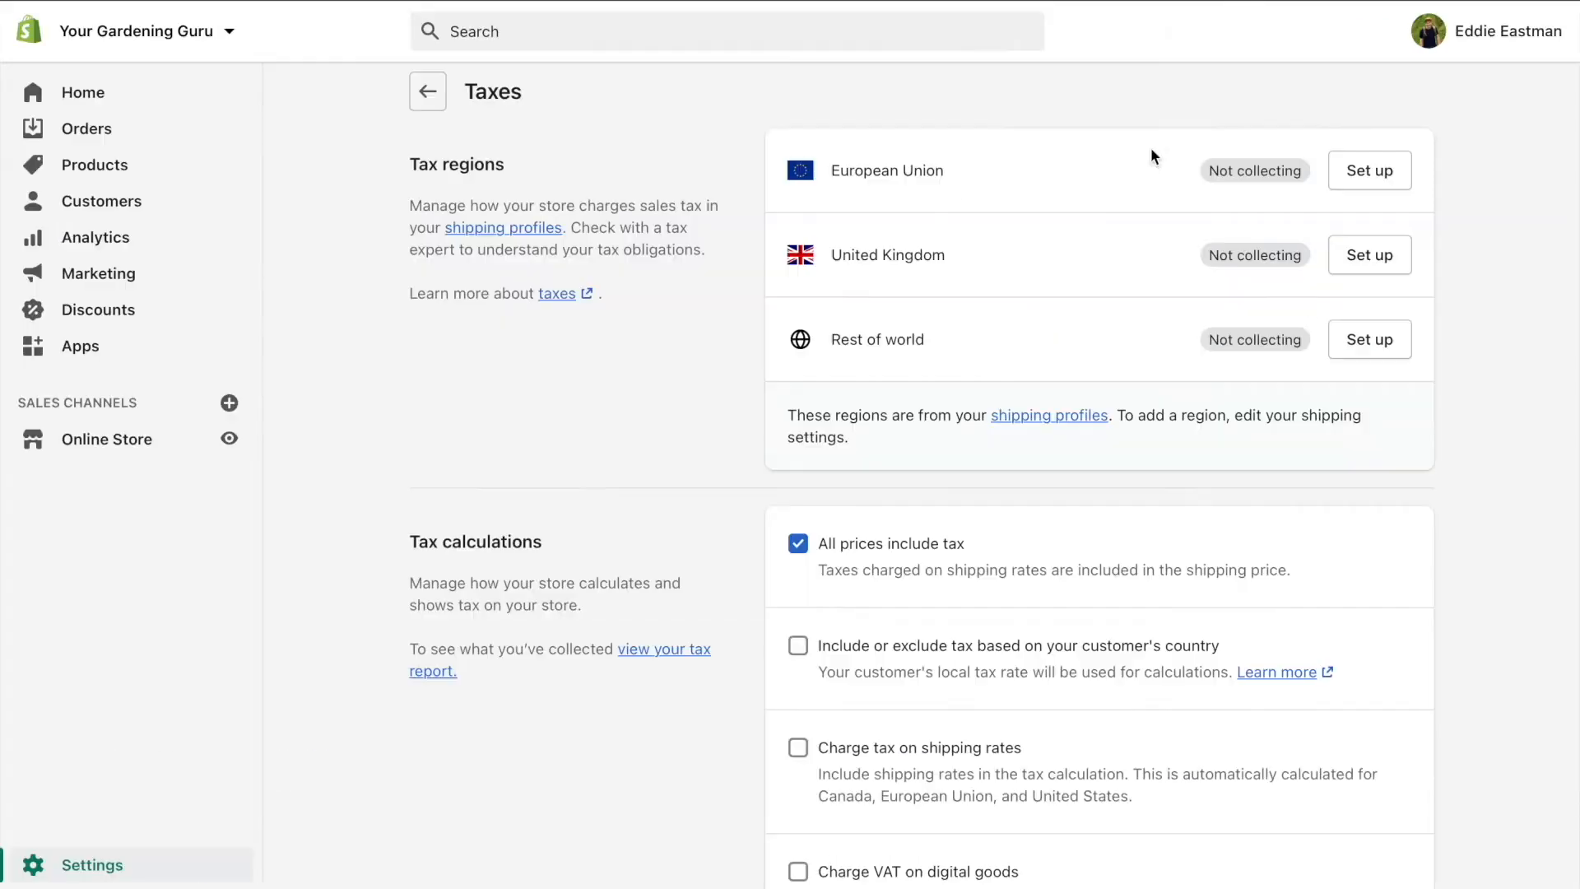
pyautogui.scroll(-1, 885, 325)
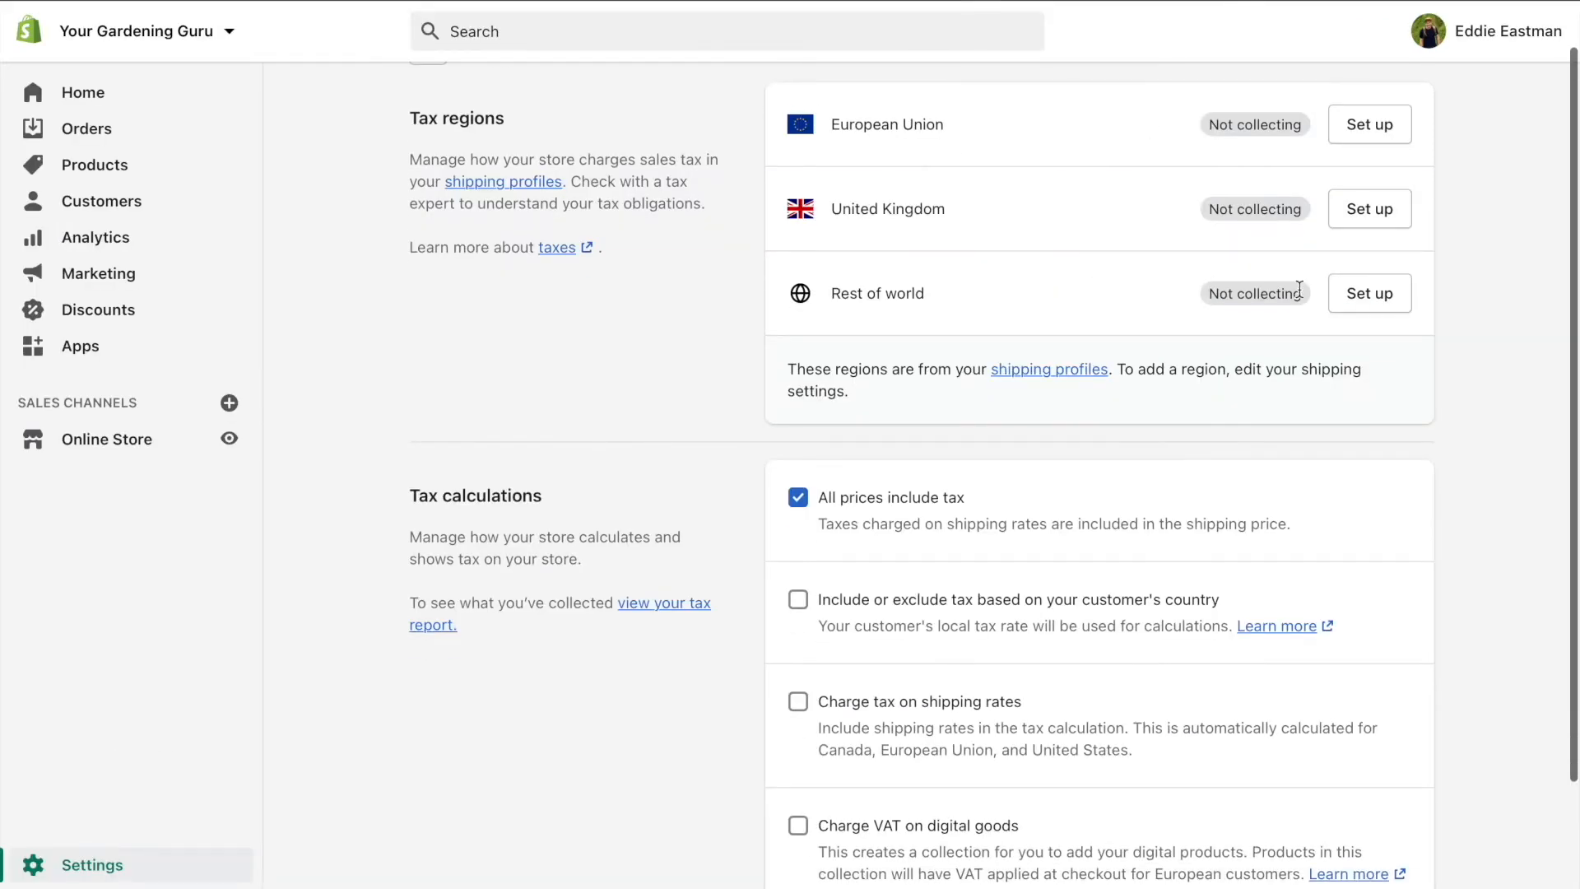
pyautogui.scroll(-2, 1044, 187)
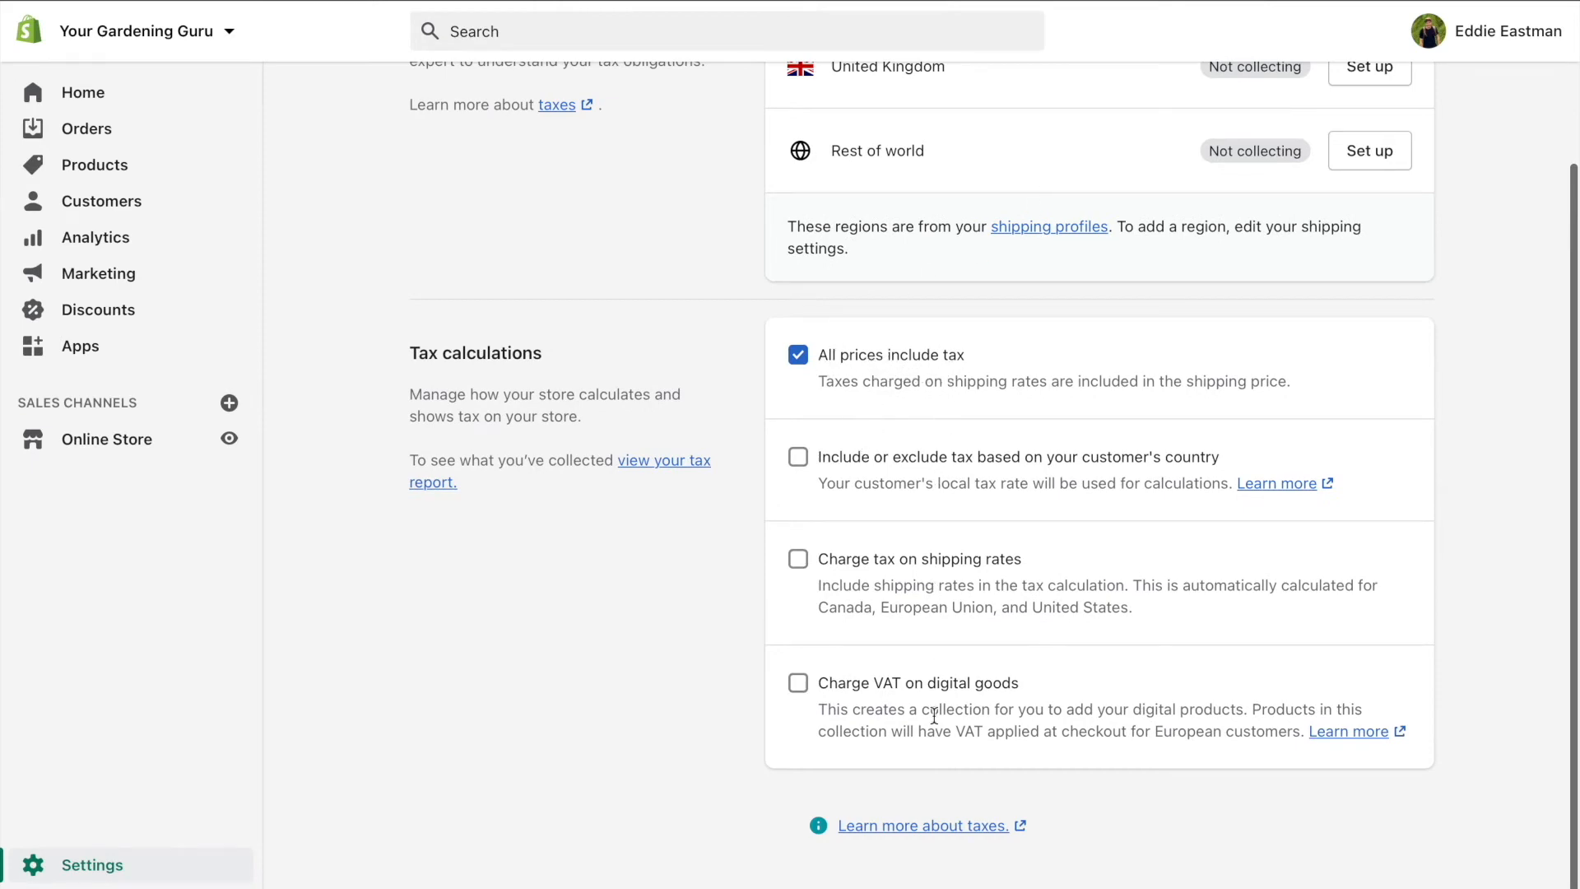
pyautogui.scroll(3, 1053, 454)
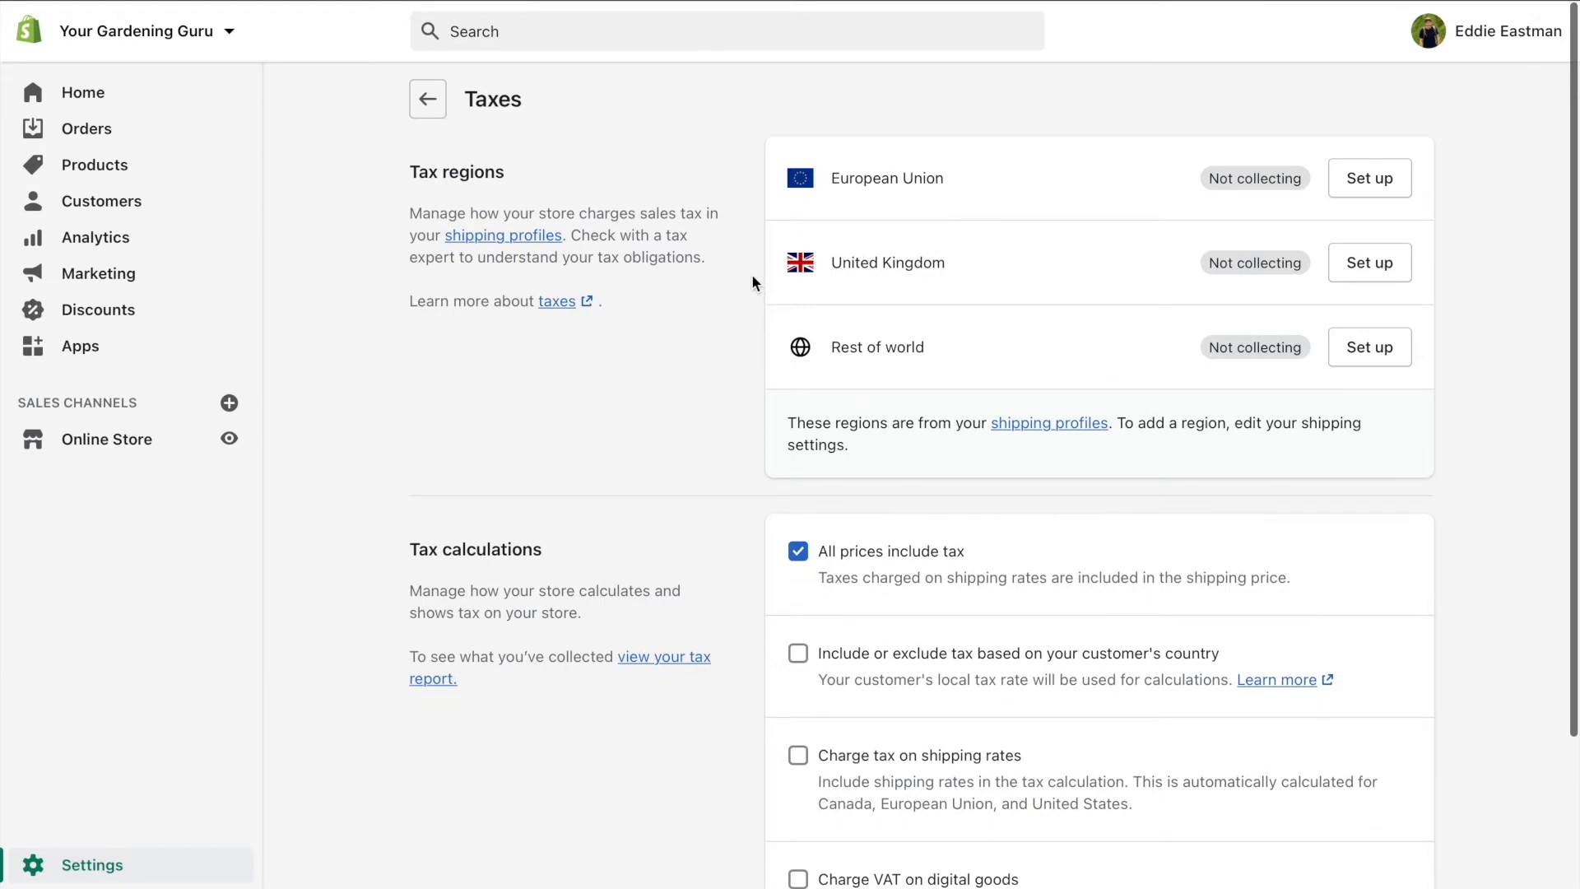
pyautogui.scroll(-1, 752, 278)
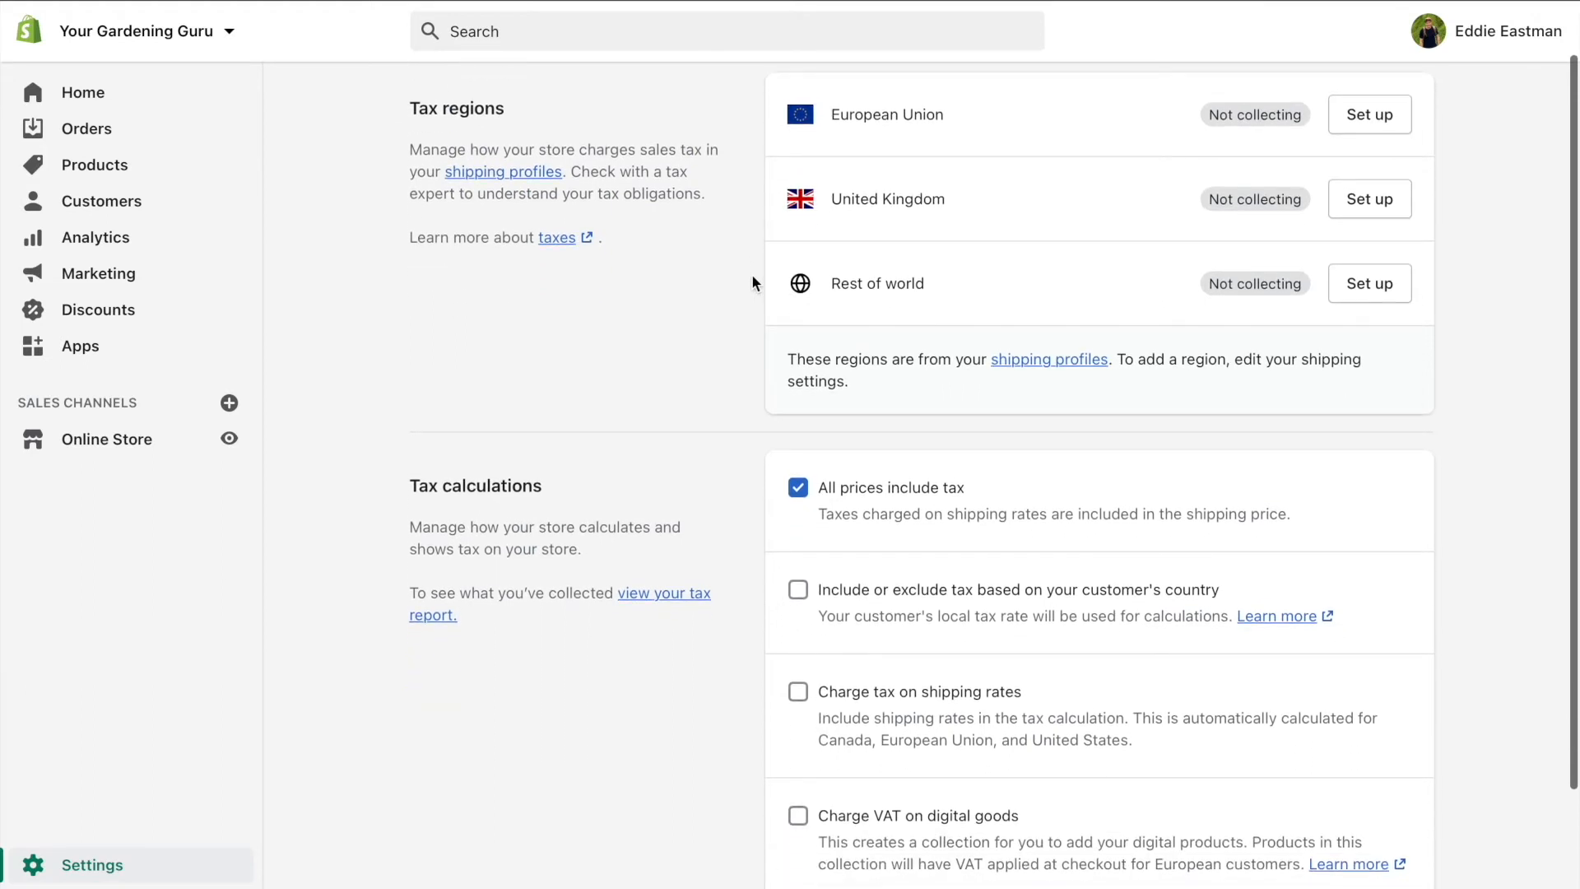
pyautogui.scroll(1, 752, 277)
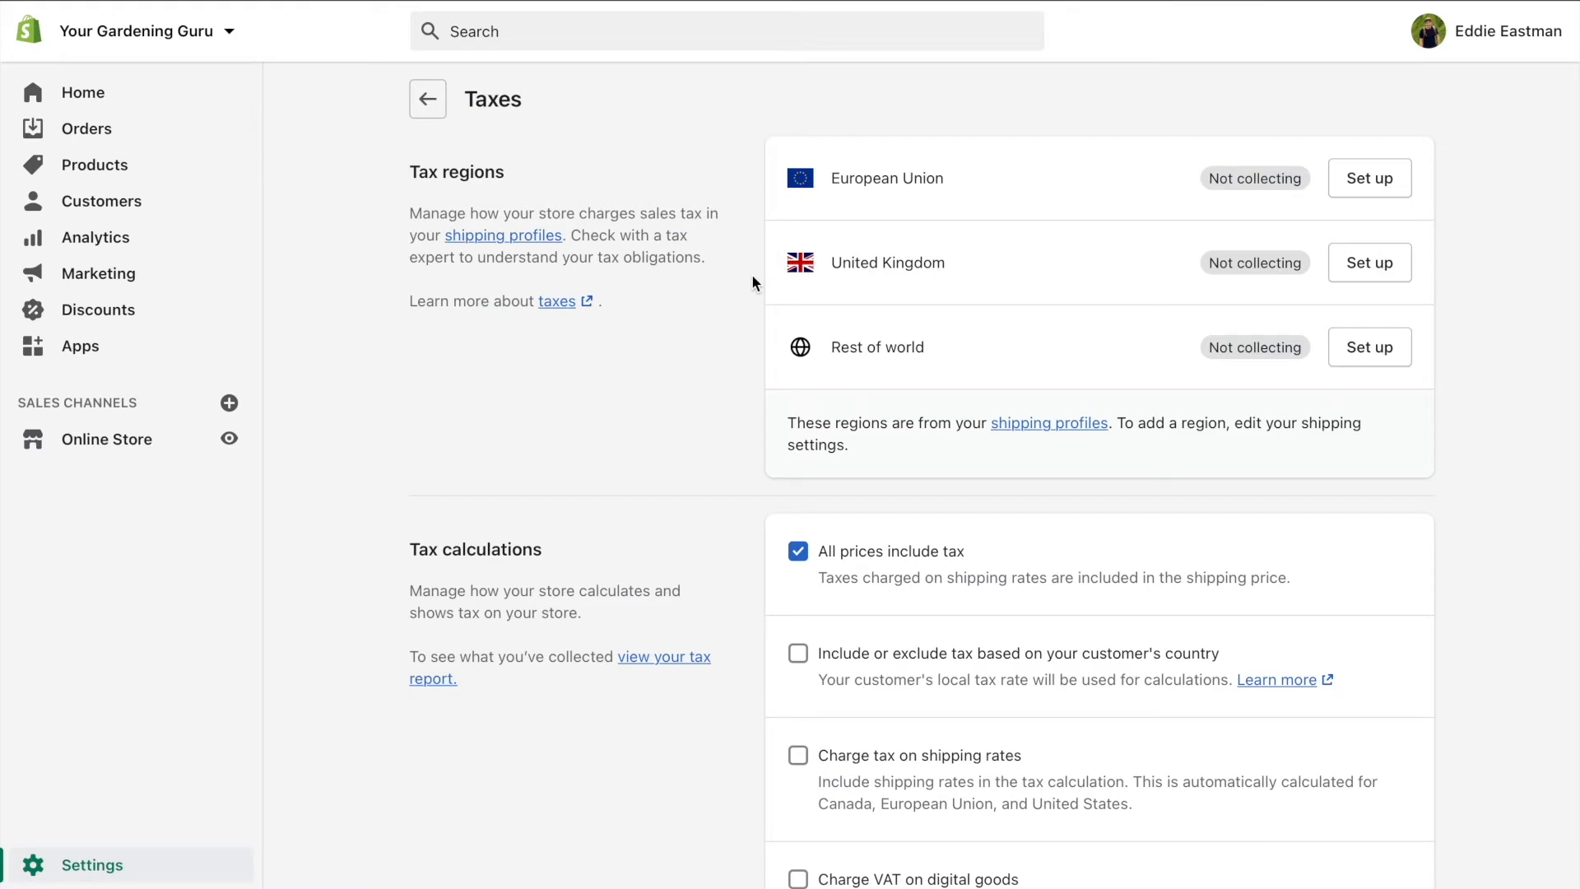
pyautogui.click(111, 874)
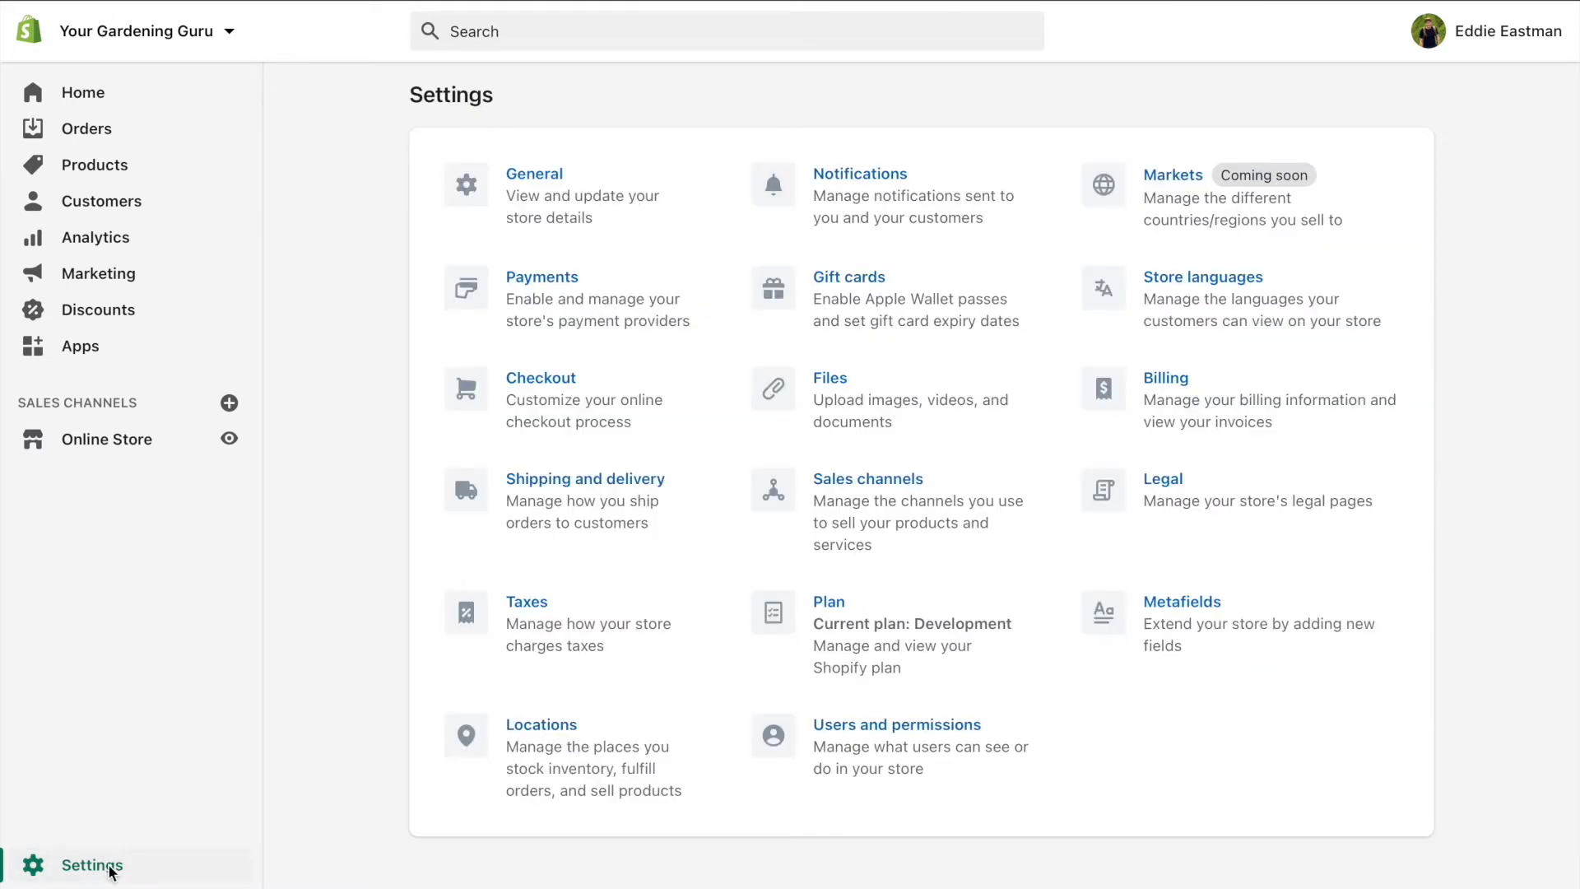
# Open the Legal policies, checking the empty Refund policy and the Privacy policy text
pyautogui.click(1222, 502)
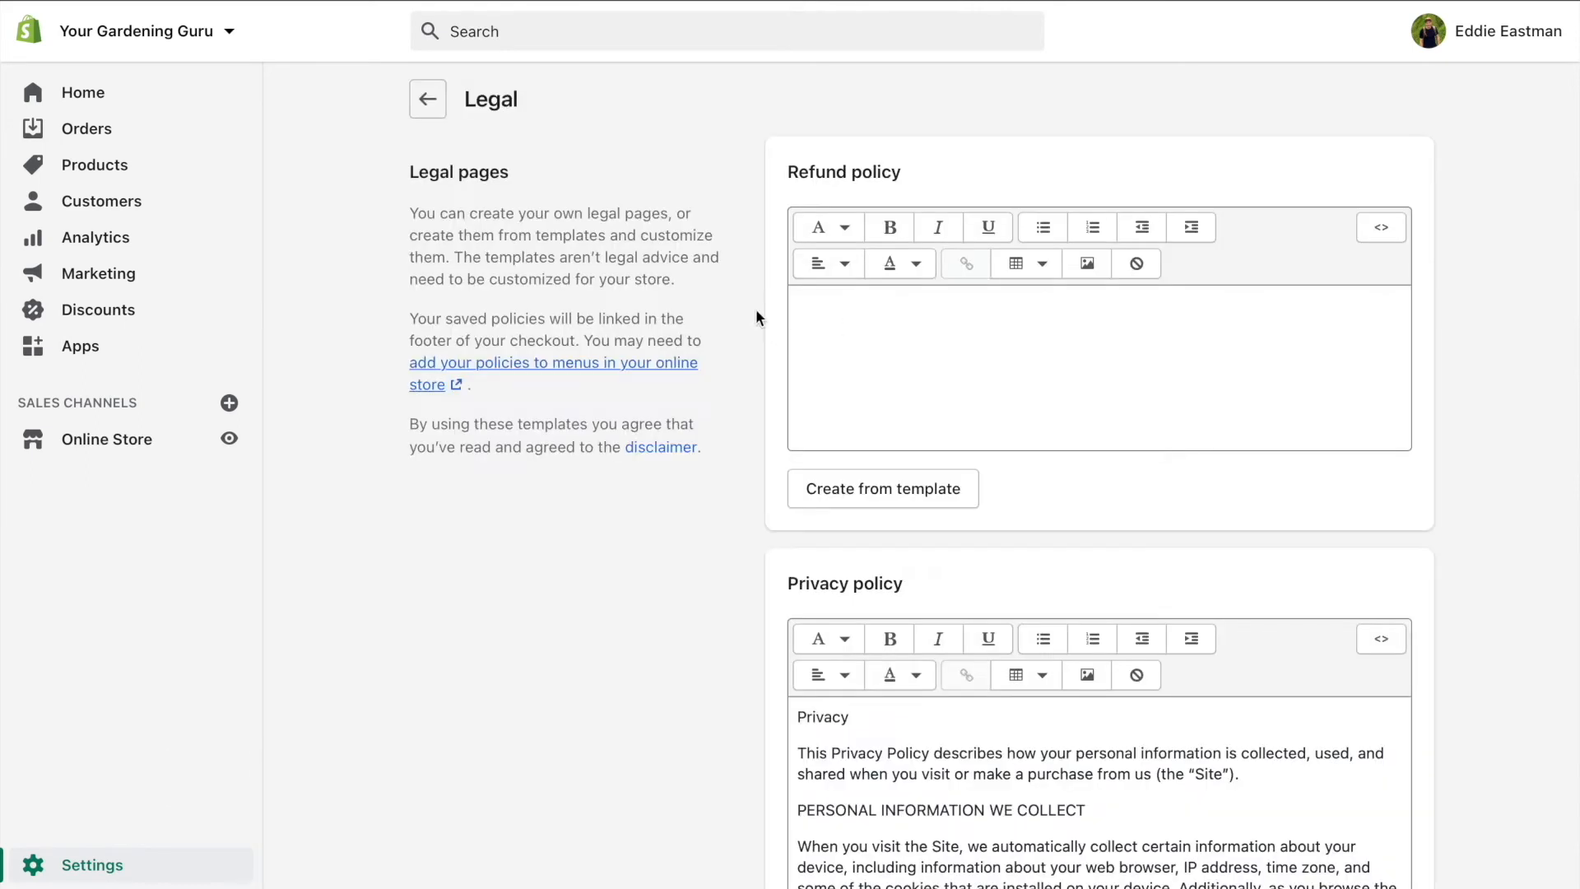
pyautogui.click(904, 322)
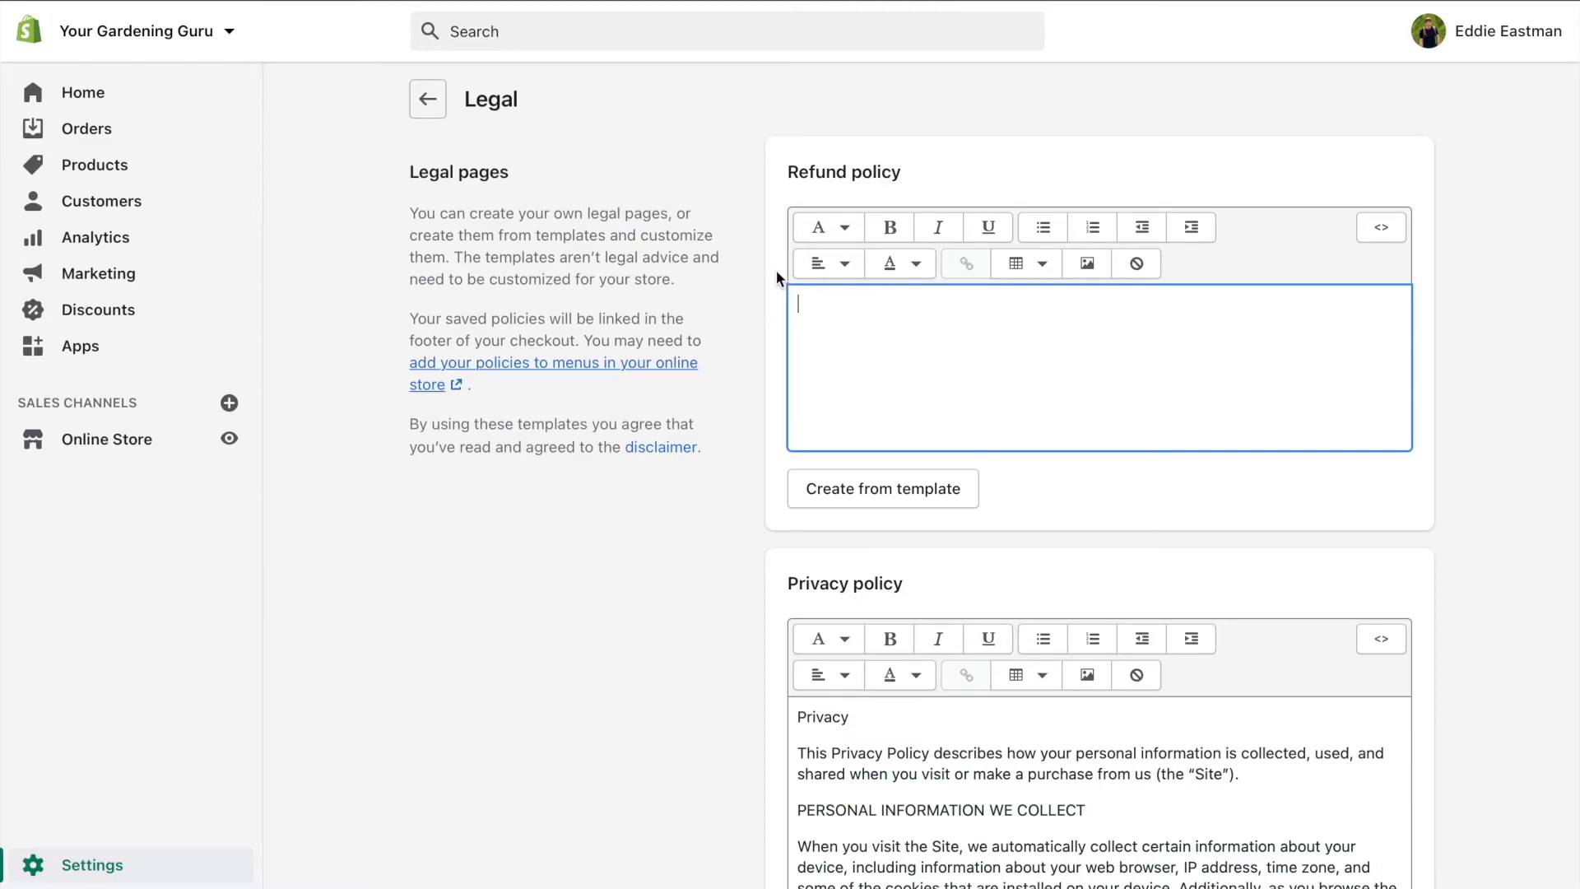
pyautogui.scroll(-5, 777, 270)
pyautogui.click(888, 350)
pyautogui.scroll(-2, 888, 350)
pyautogui.scroll(3, 888, 350)
pyautogui.scroll(-8, 703, 339)
# Review the Terms of service, then select all of the privacy policy text to copy
pyautogui.click(907, 365)
pyautogui.scroll(-2, 907, 365)
pyautogui.scroll(2, 906, 365)
pyautogui.scroll(-5, 644, 430)
pyautogui.scroll(5, 645, 428)
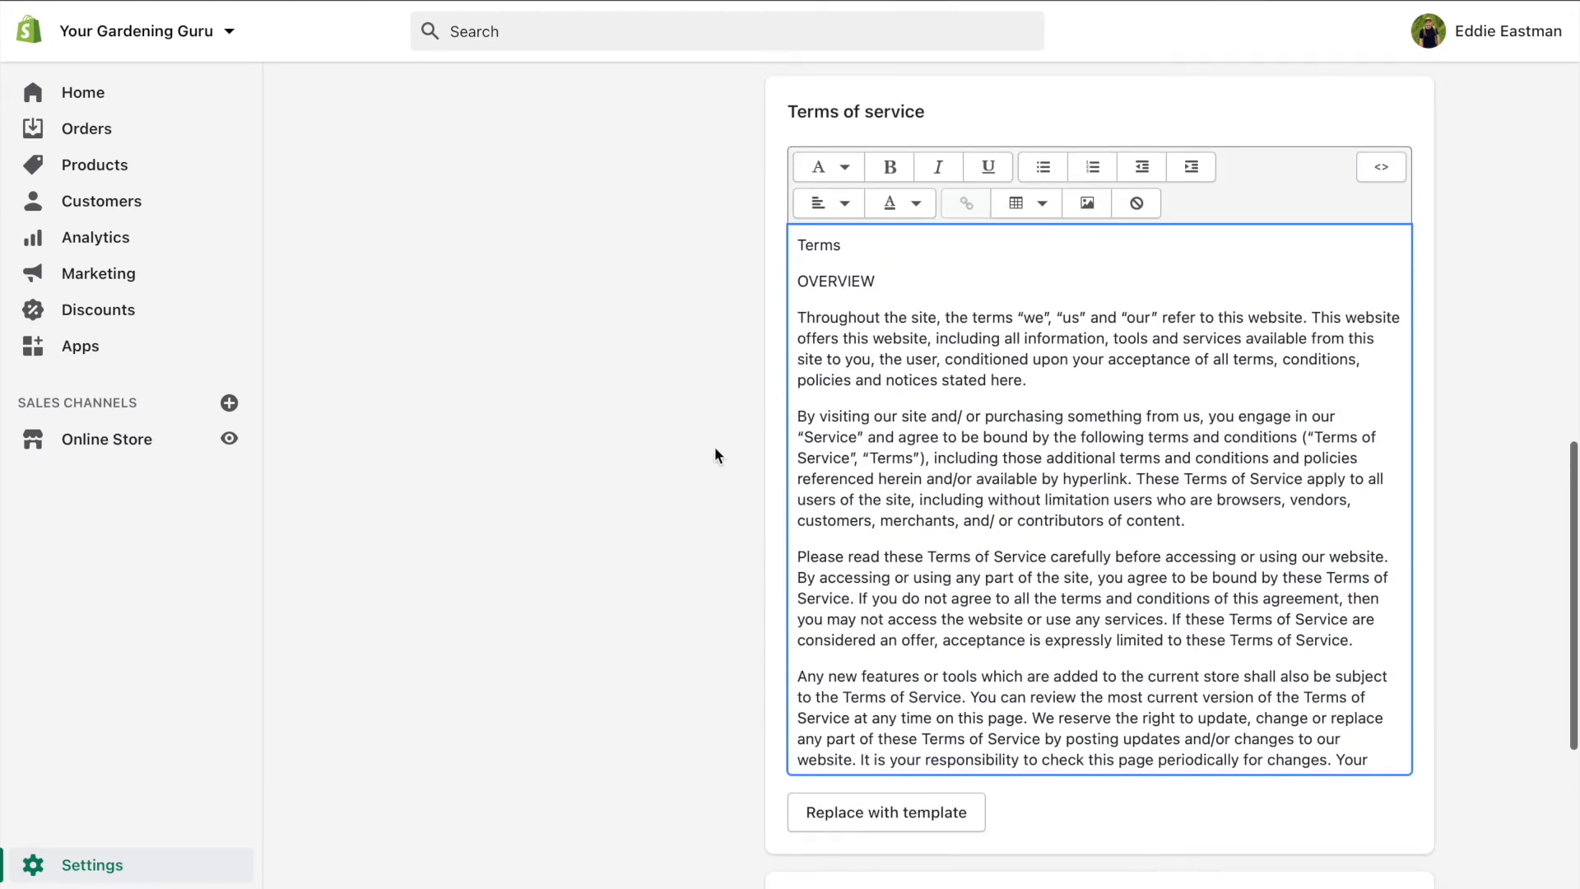
pyautogui.scroll(10, 714, 446)
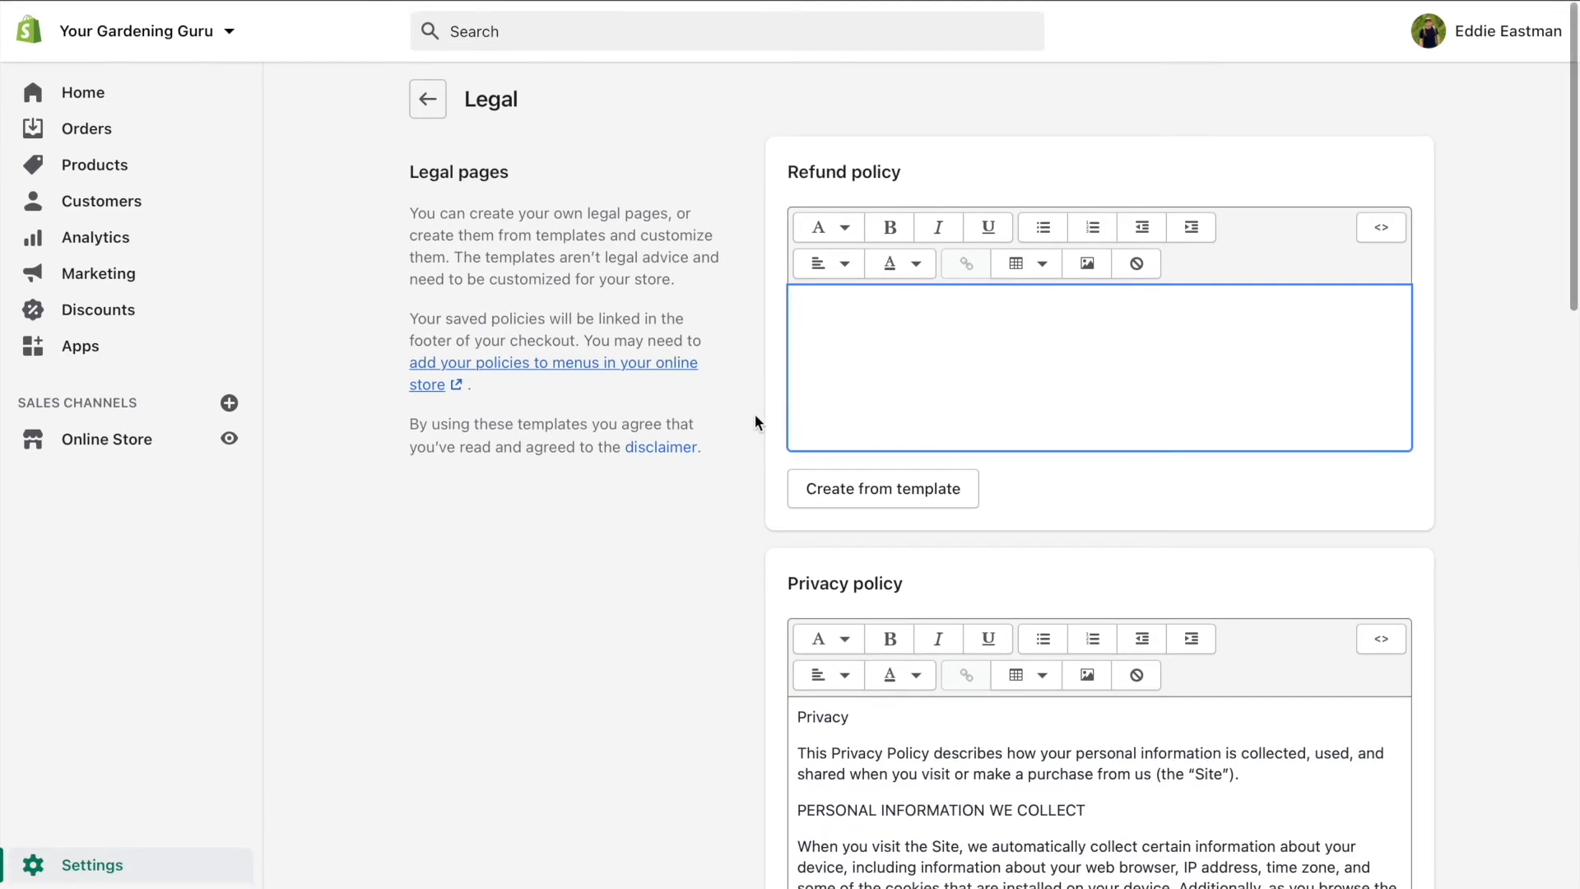
pyautogui.scroll(-6, 754, 413)
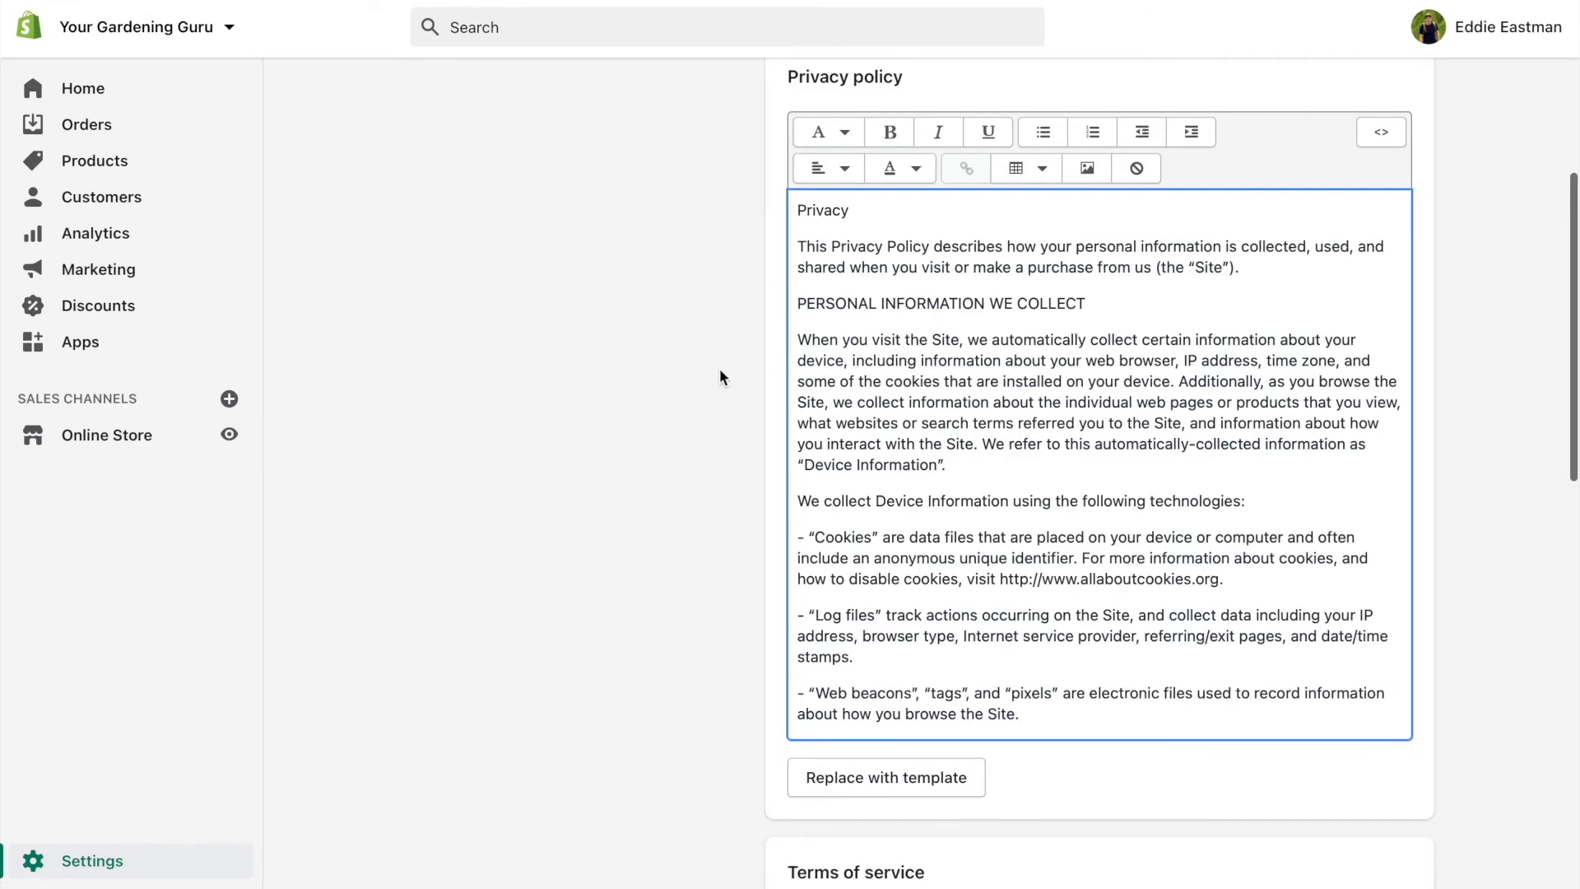
pyautogui.scroll(1, 741, 367)
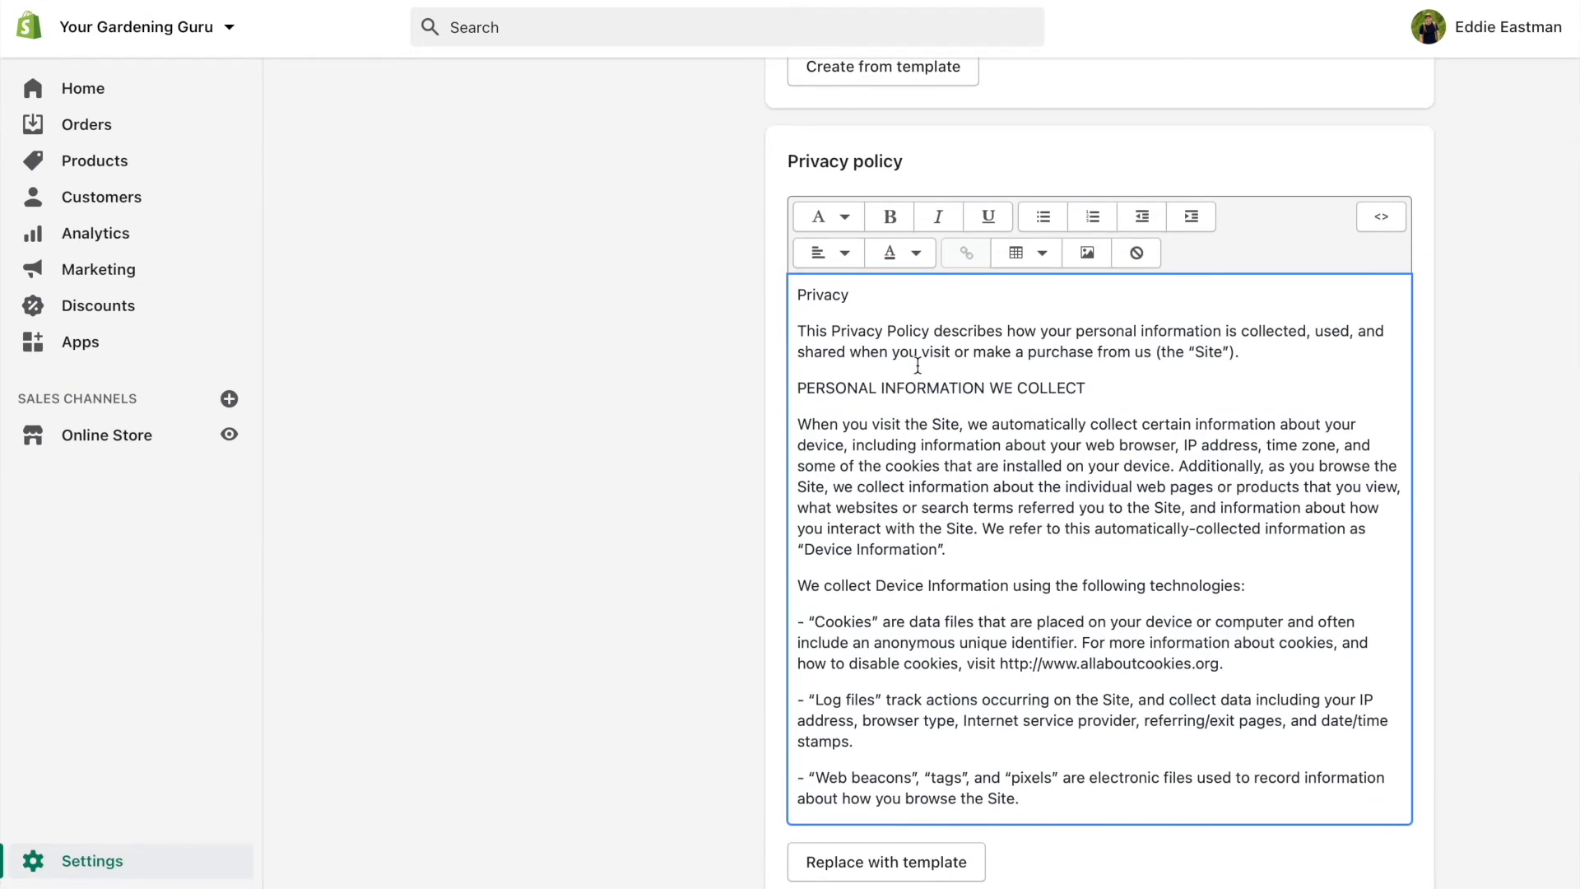
pyautogui.hotkey('ctrl', 'a')
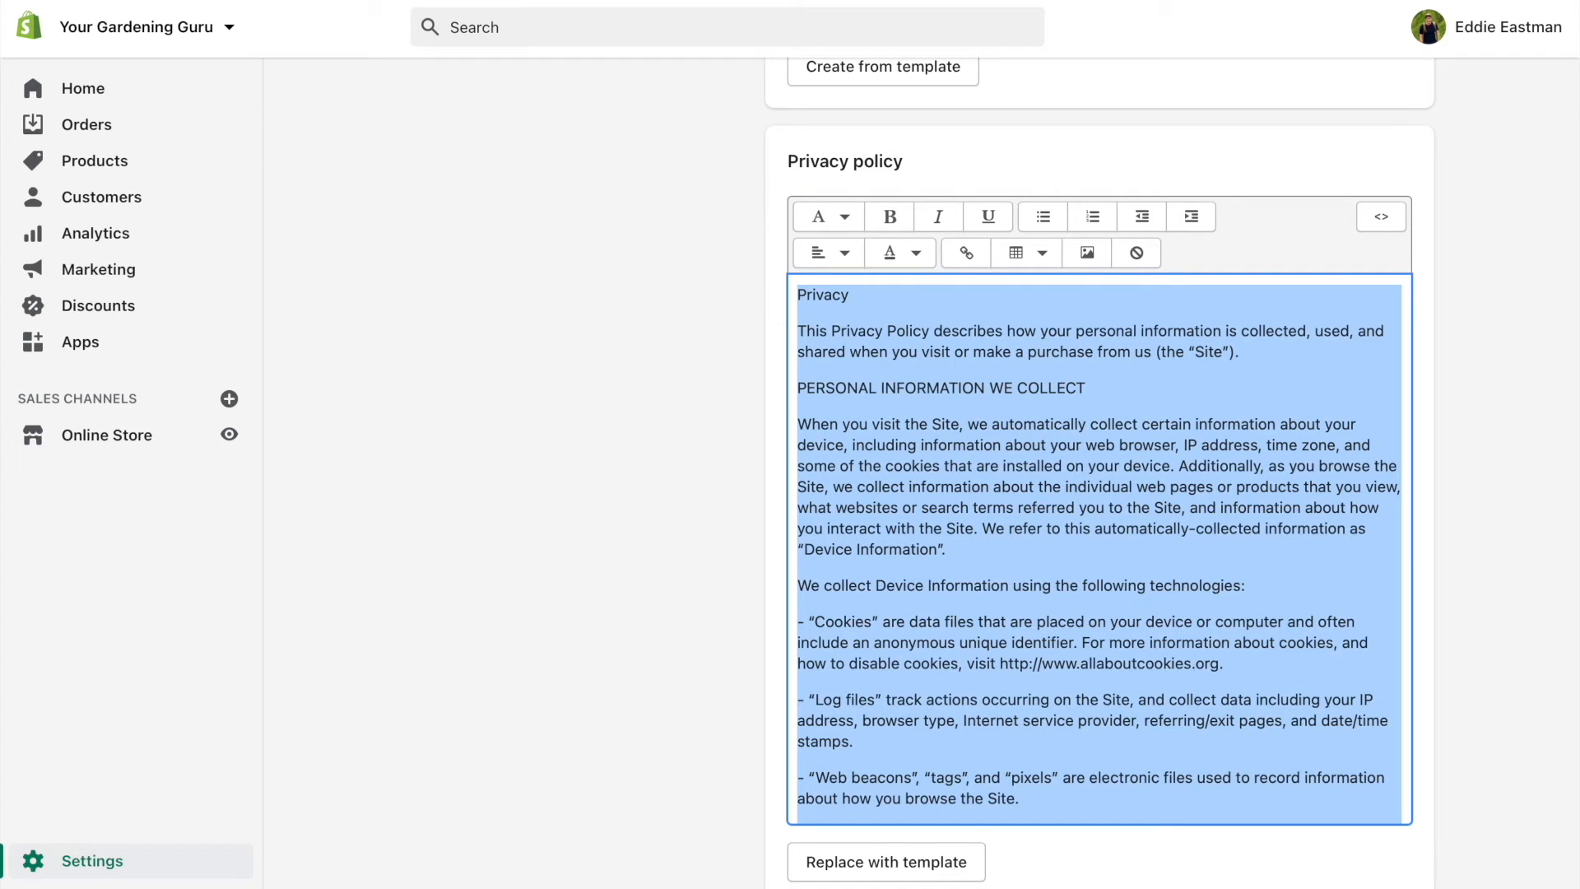
pyautogui.click(123, 445)
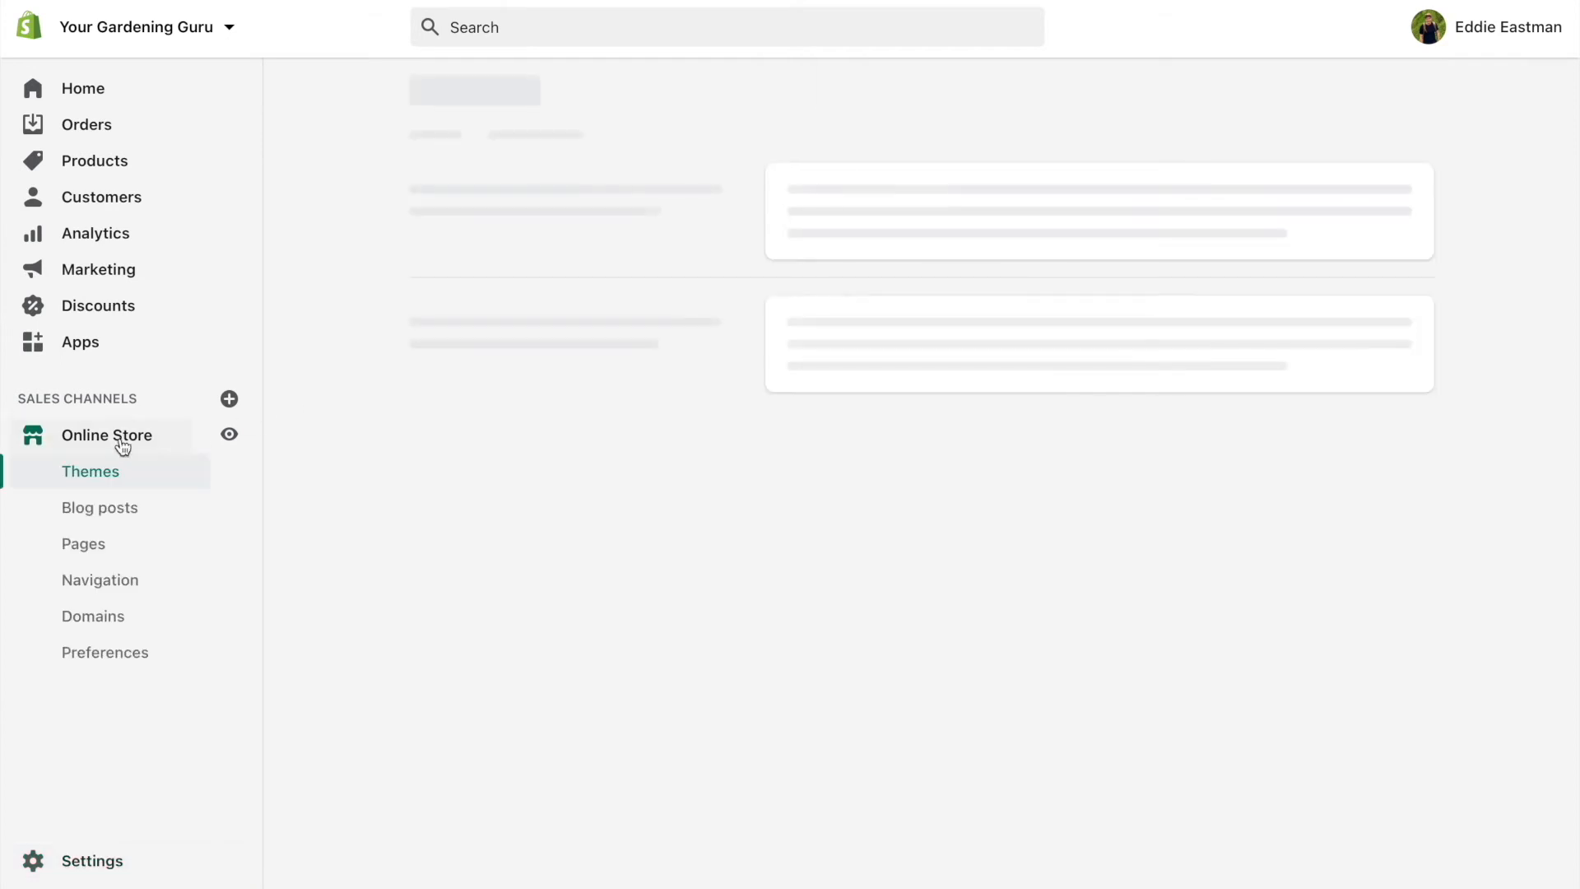
# Open the Privacy page from the Online Store Pages list
pyautogui.click(117, 541)
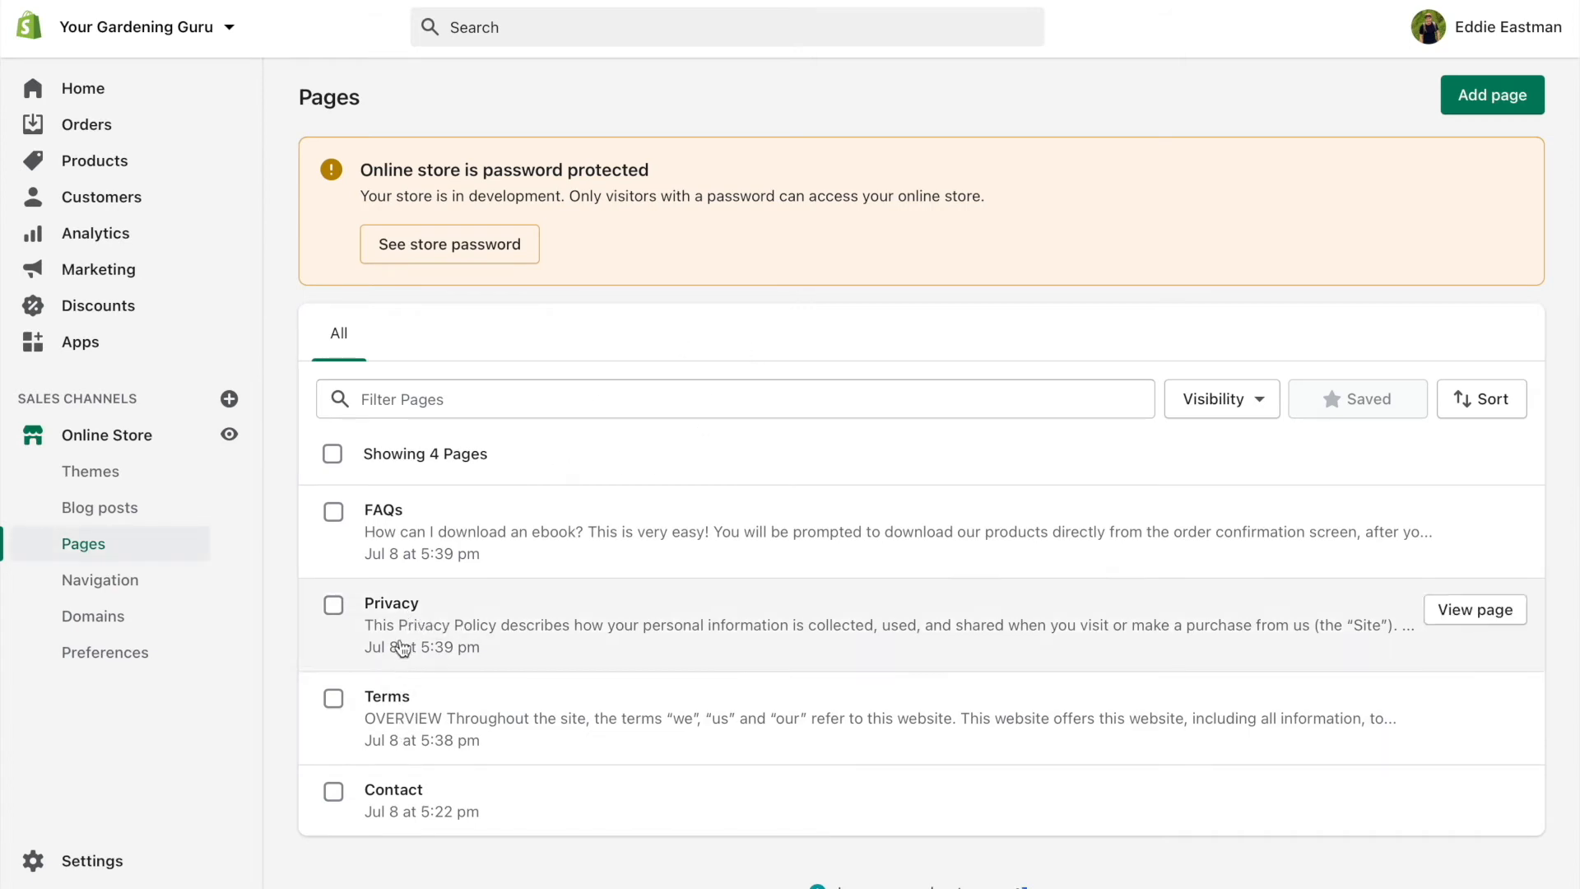
pyautogui.click(402, 609)
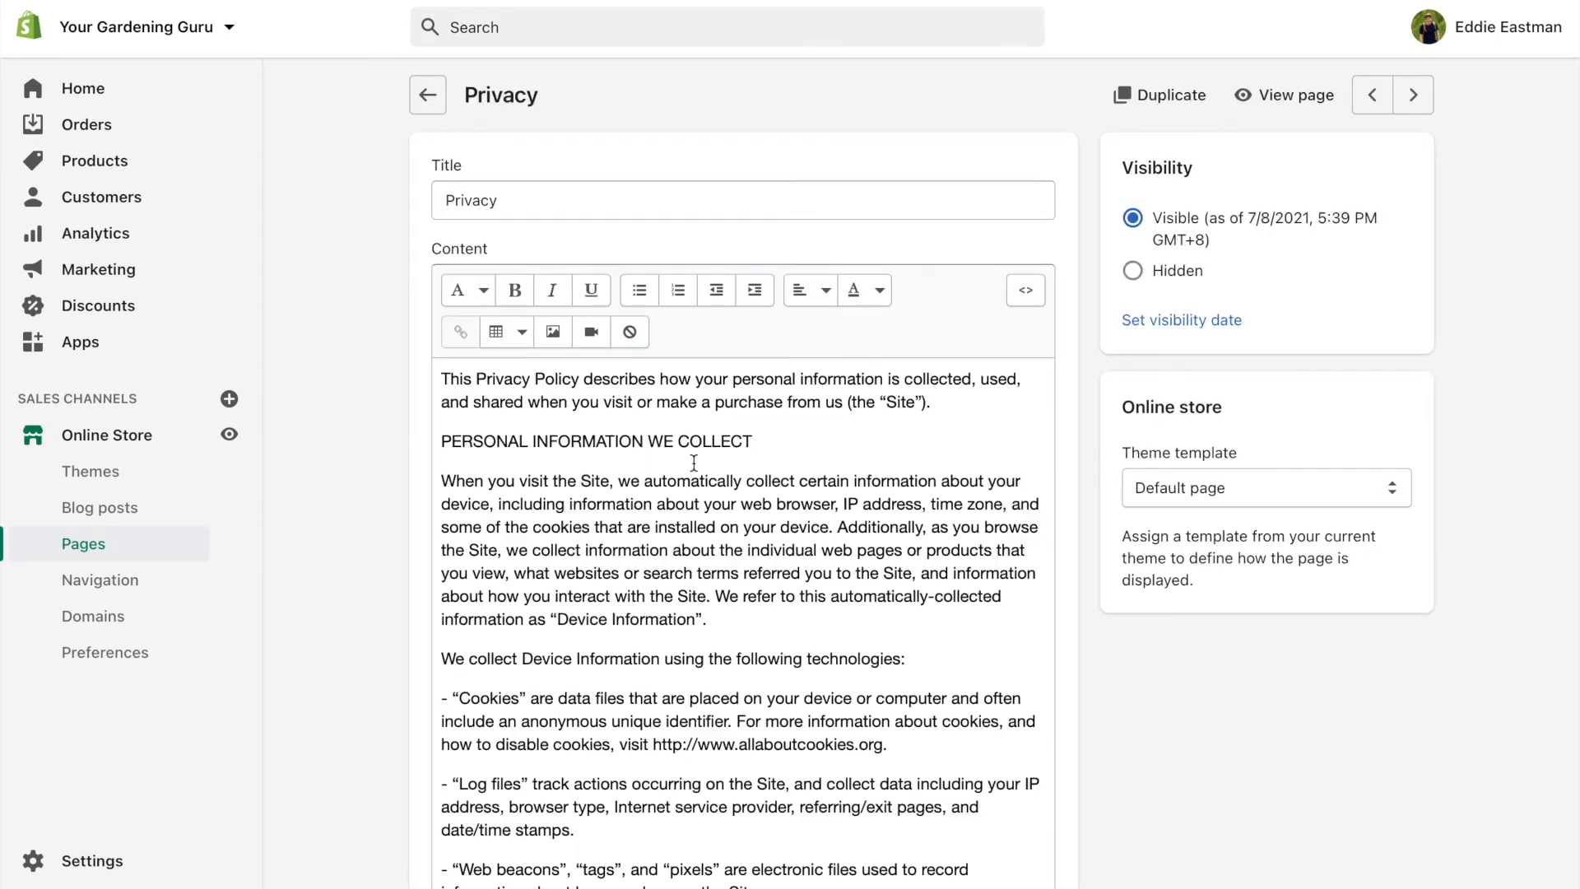
# Delete the Privacy page's old content, paste the full privacy policy, and save
pyautogui.click(693, 465)
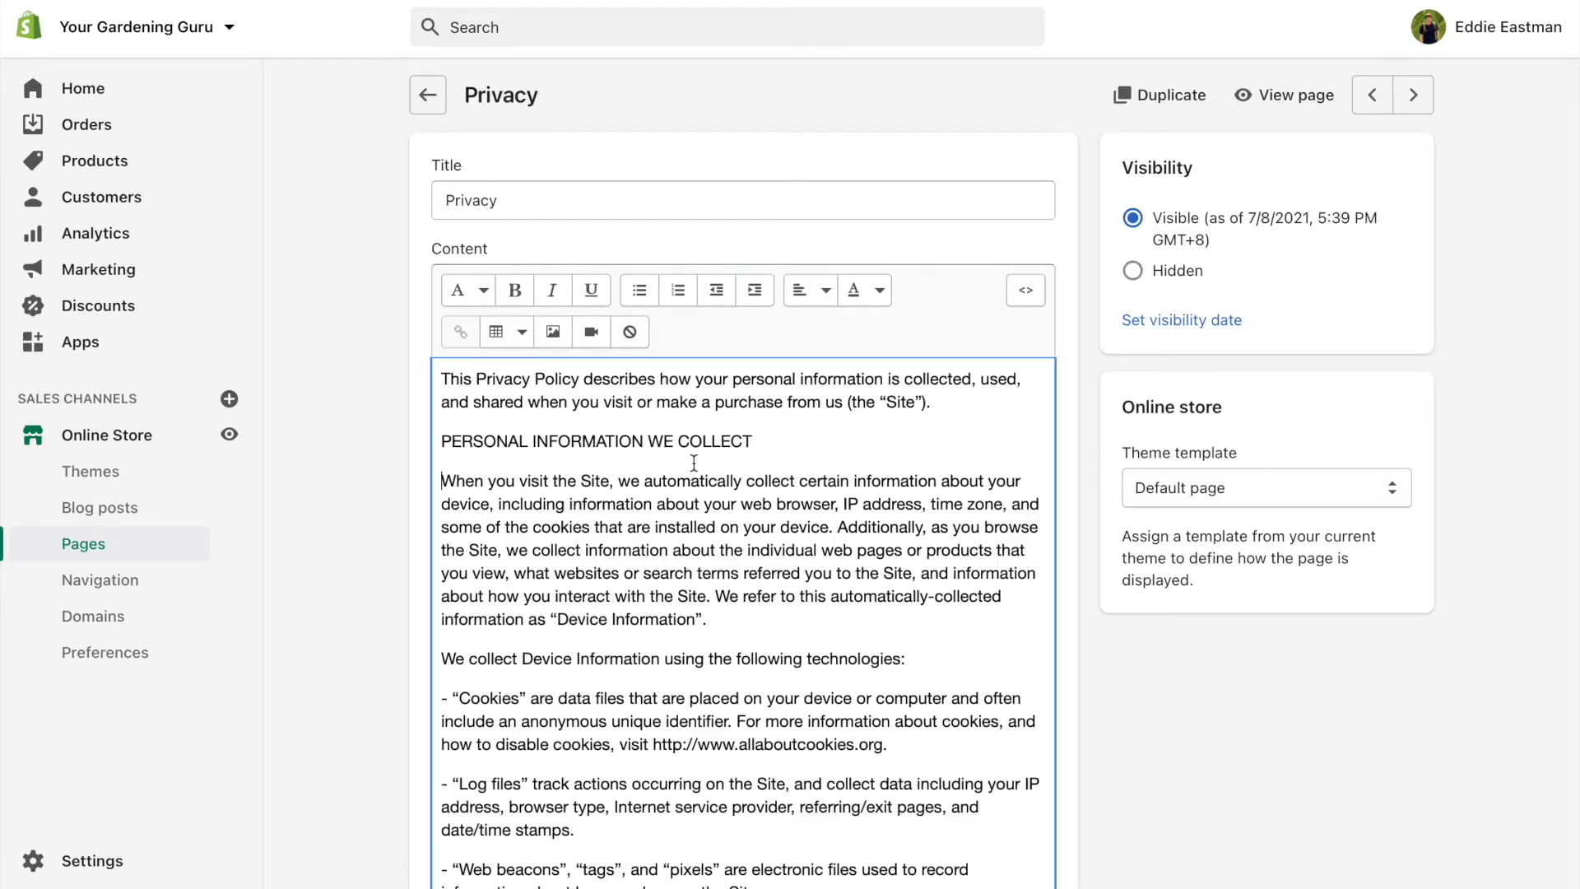
pyautogui.hotkey('ctrl', 'a')
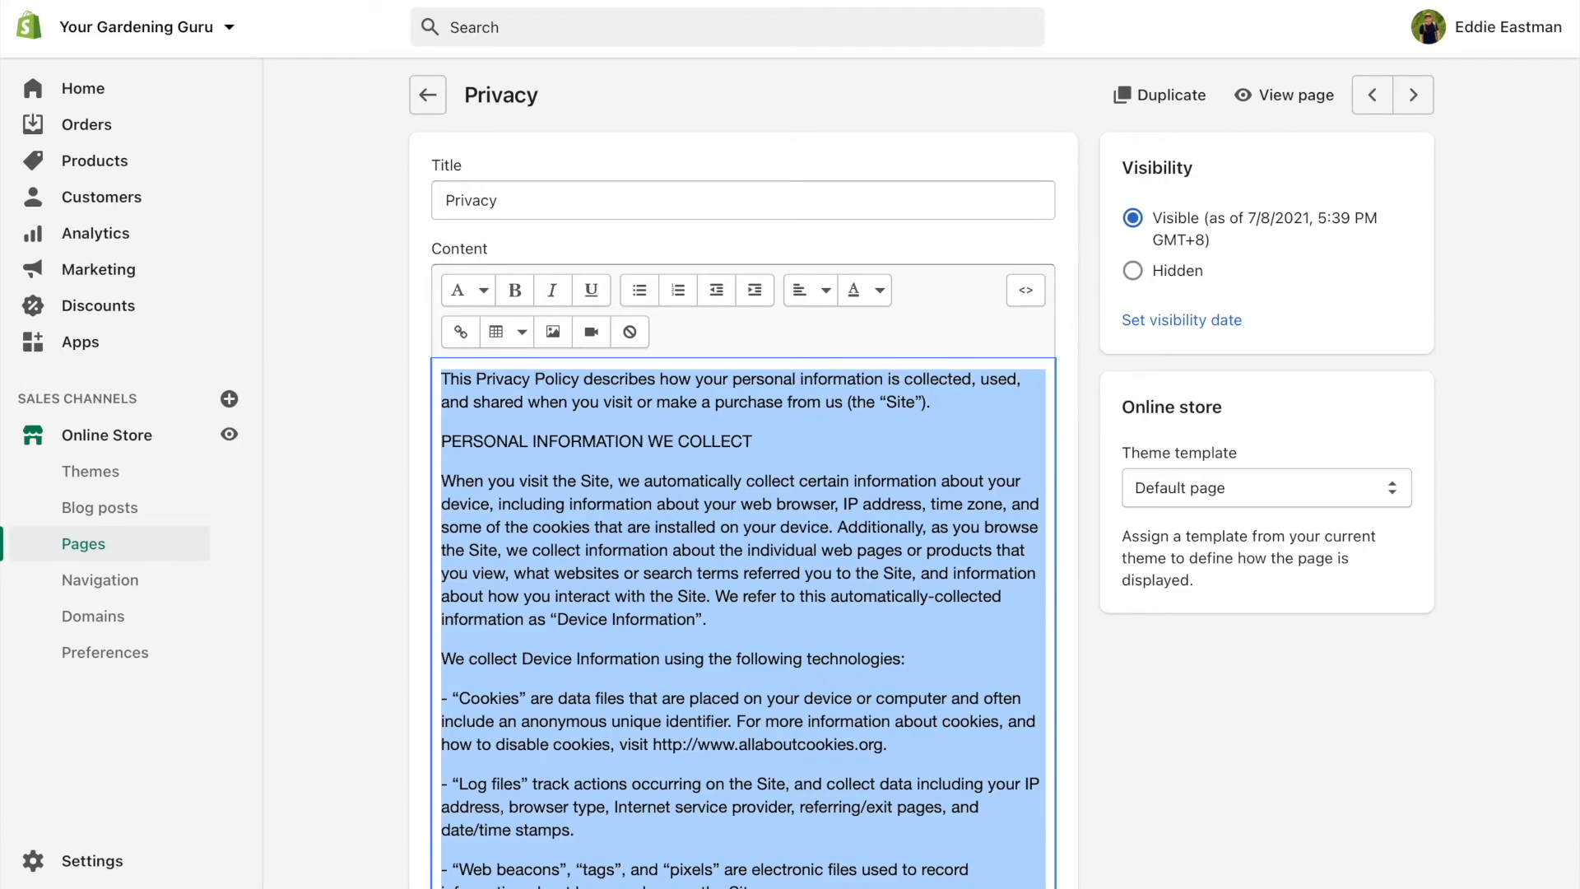
pyautogui.press('BackSpace')
pyautogui.hotkey('ctrl', 'v')
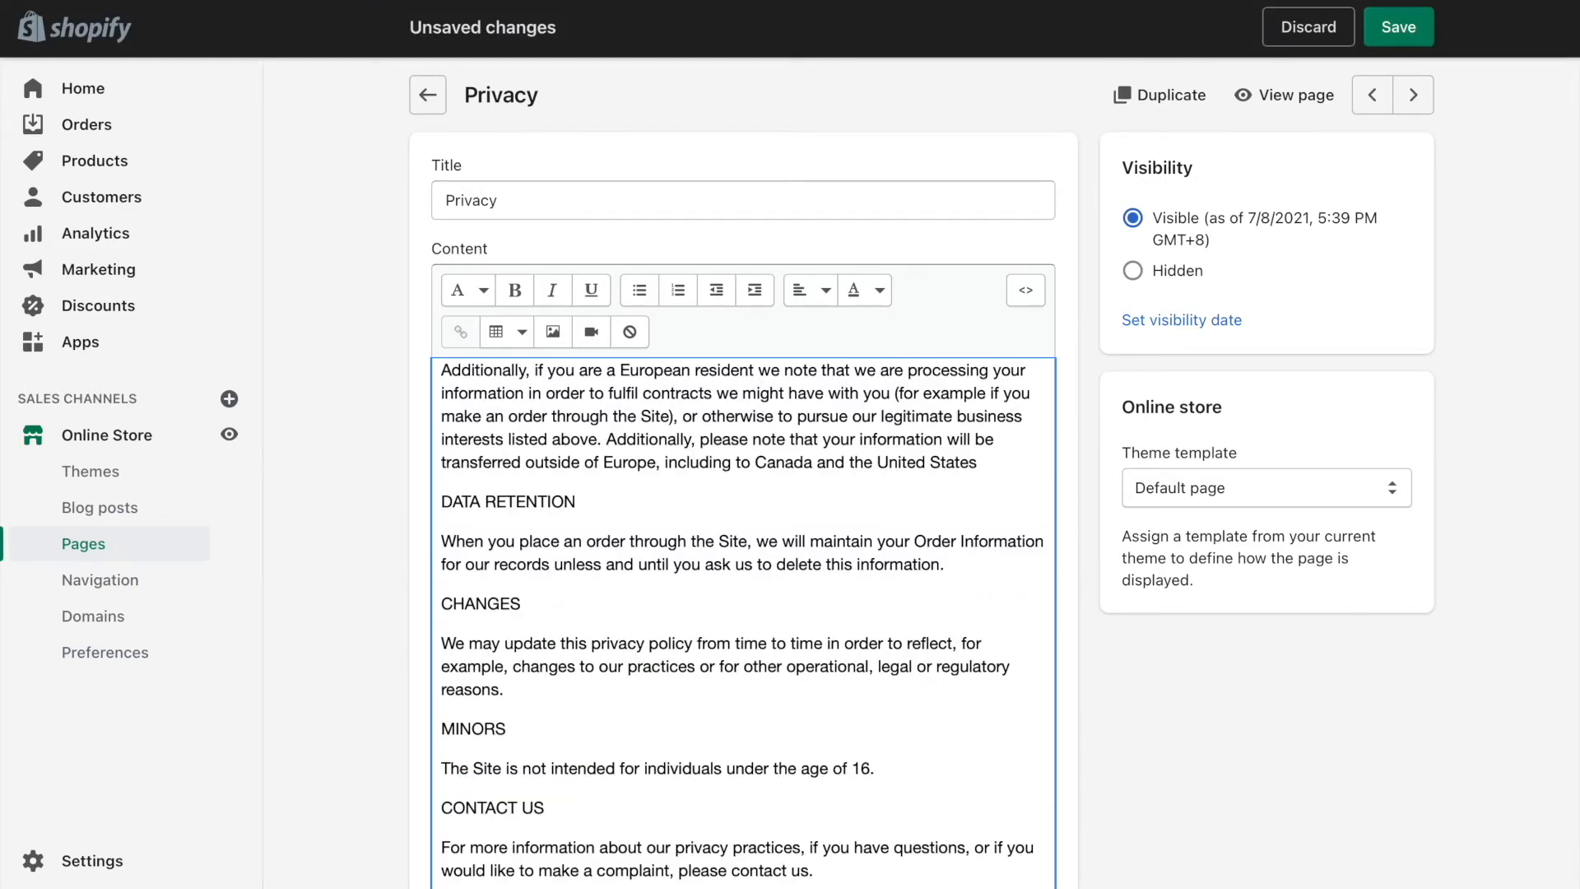
pyautogui.scroll(6, 743, 623)
pyautogui.scroll(10, 743, 623)
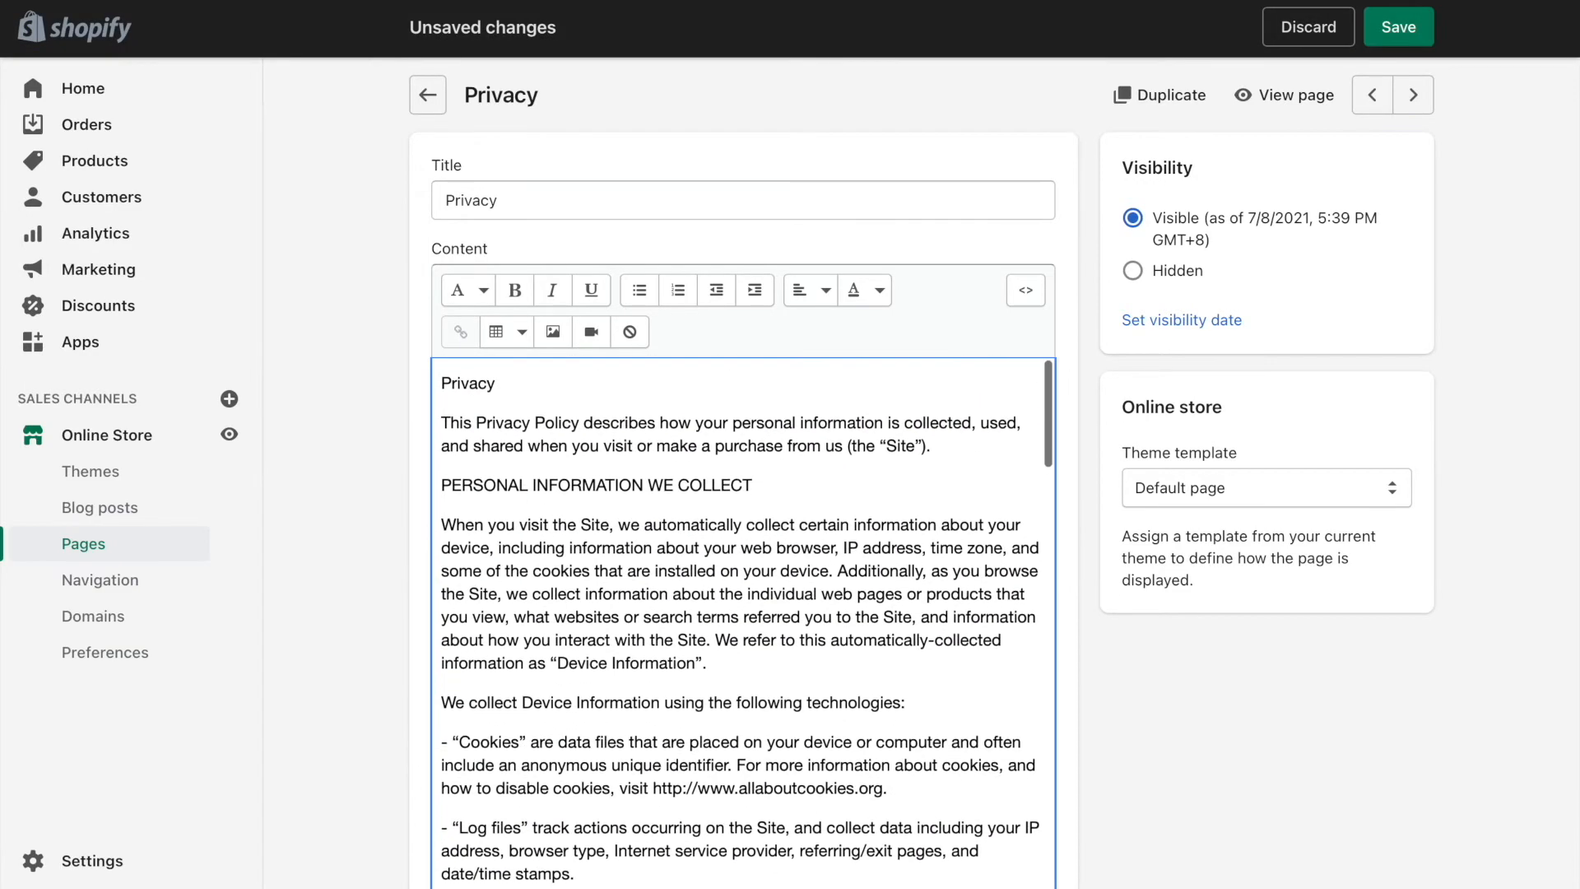
pyautogui.scroll(-5, 380, 171)
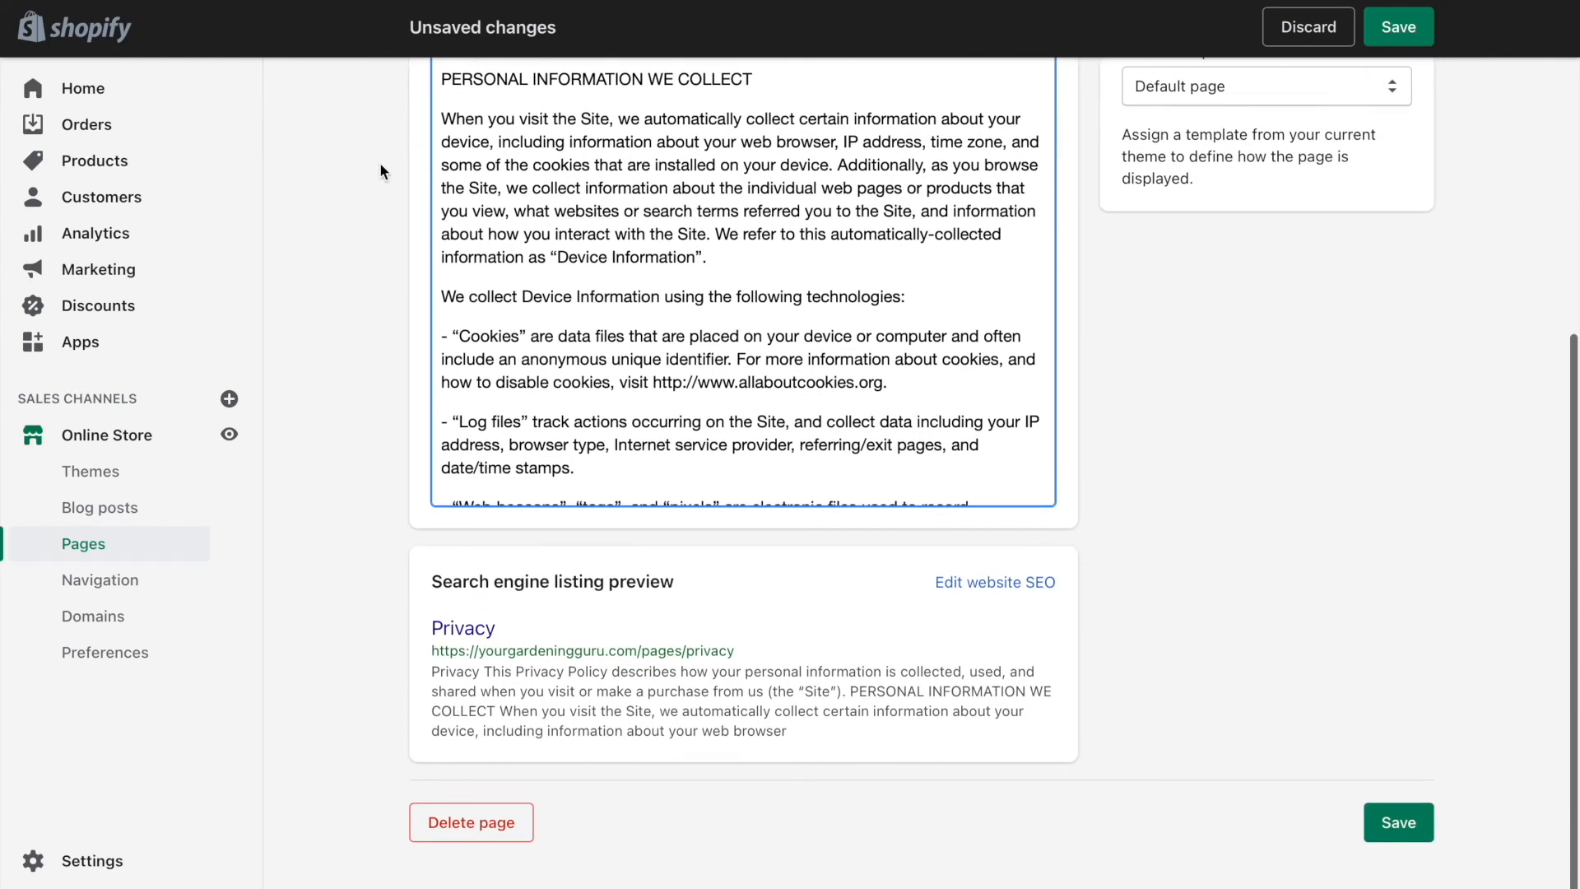
pyautogui.scroll(5, 381, 170)
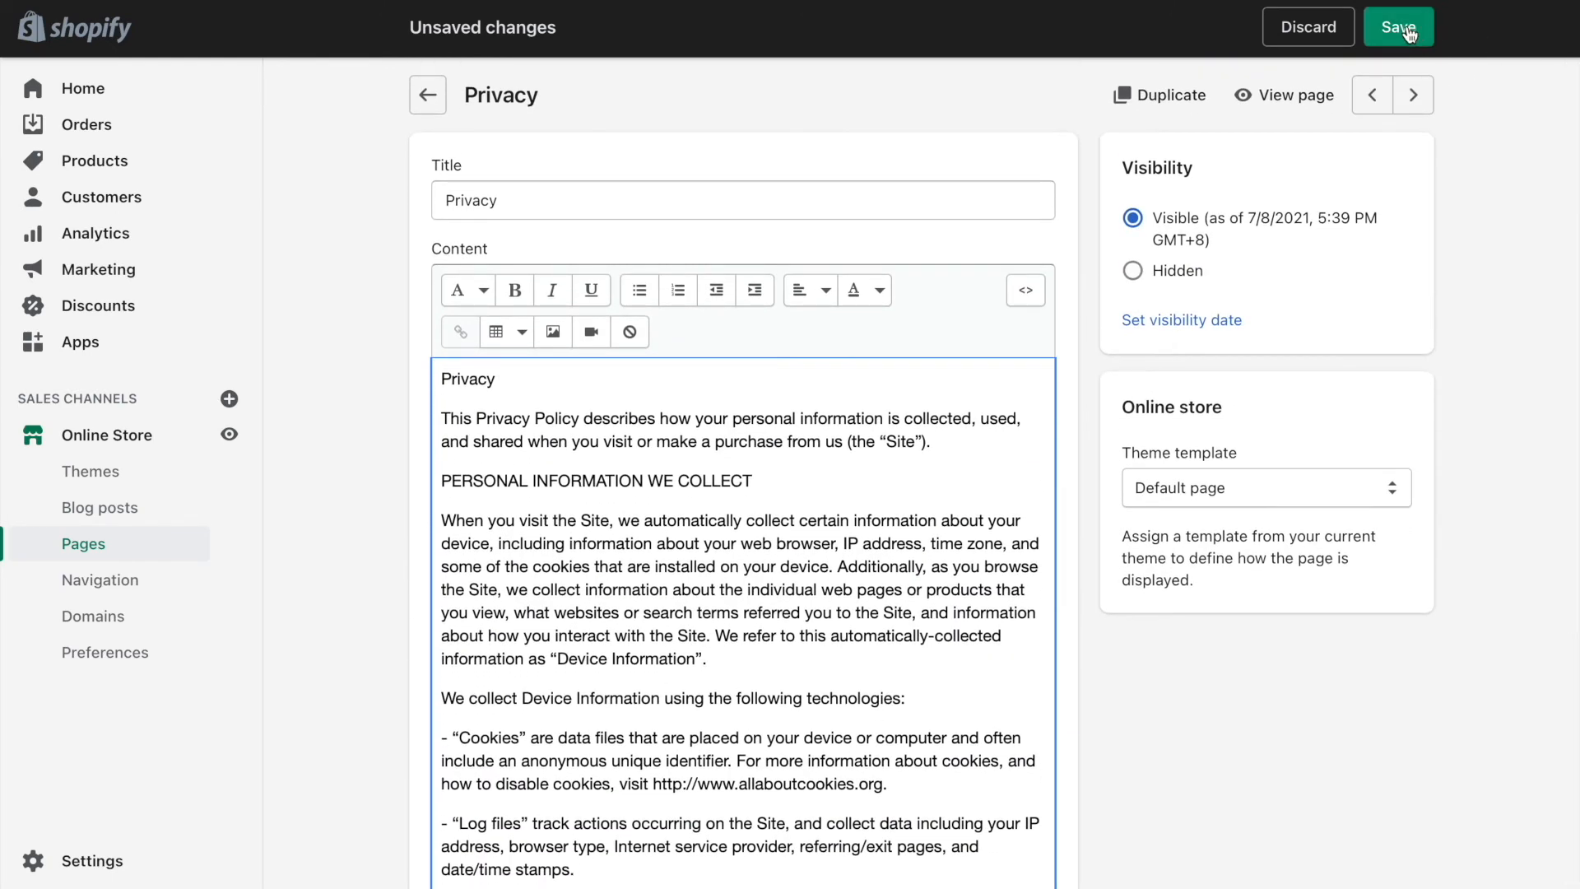
pyautogui.click(1409, 32)
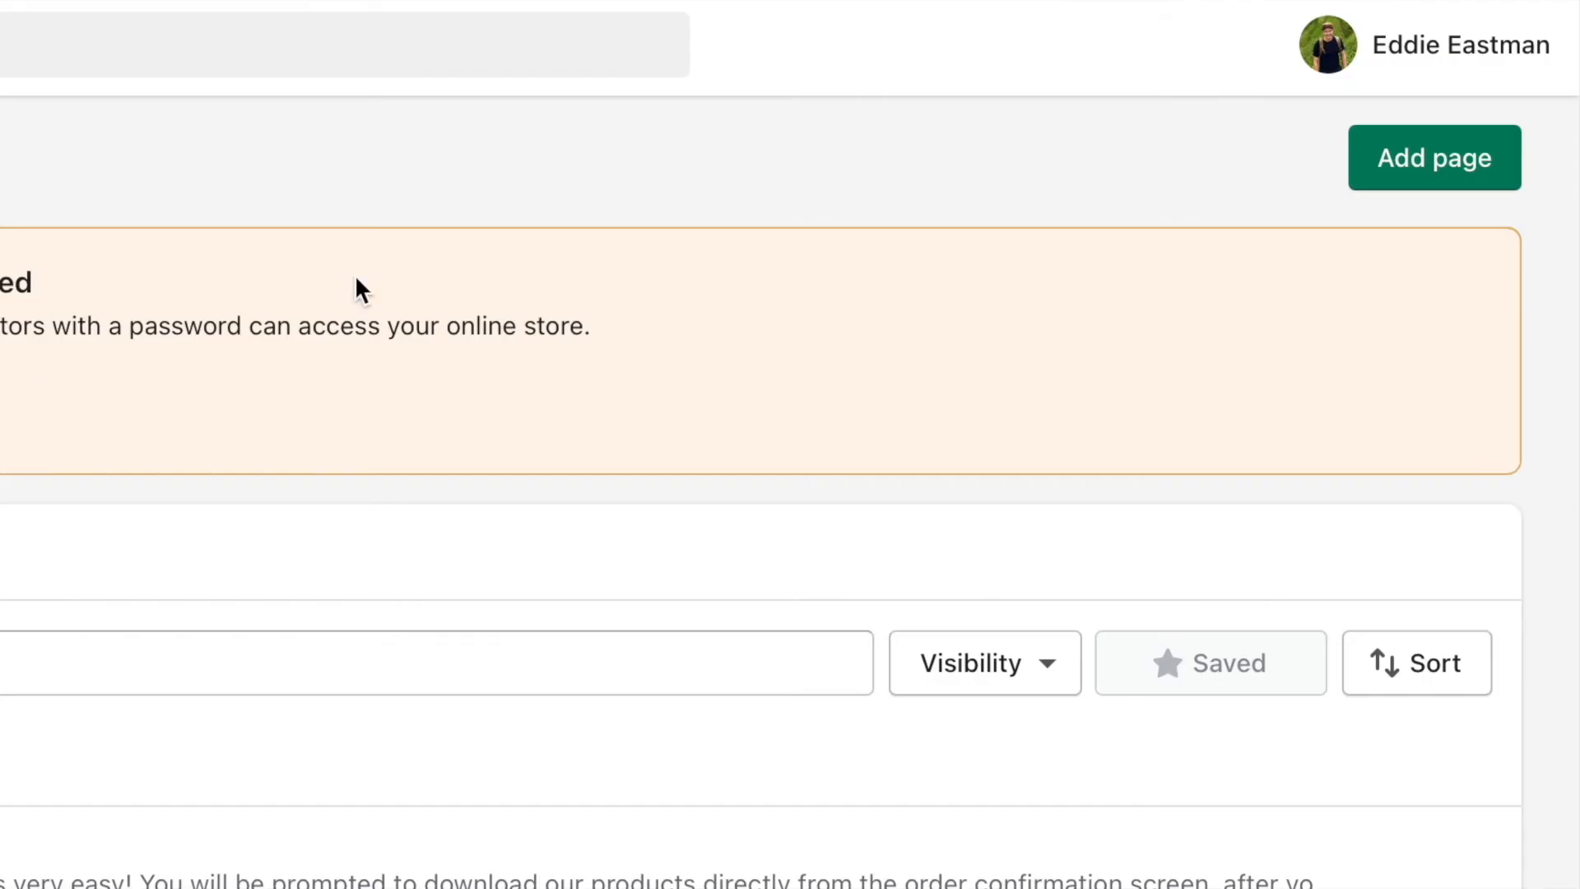
# Add a new page titled 'Refund' and place the cursor in its content editor
pyautogui.click(1443, 183)
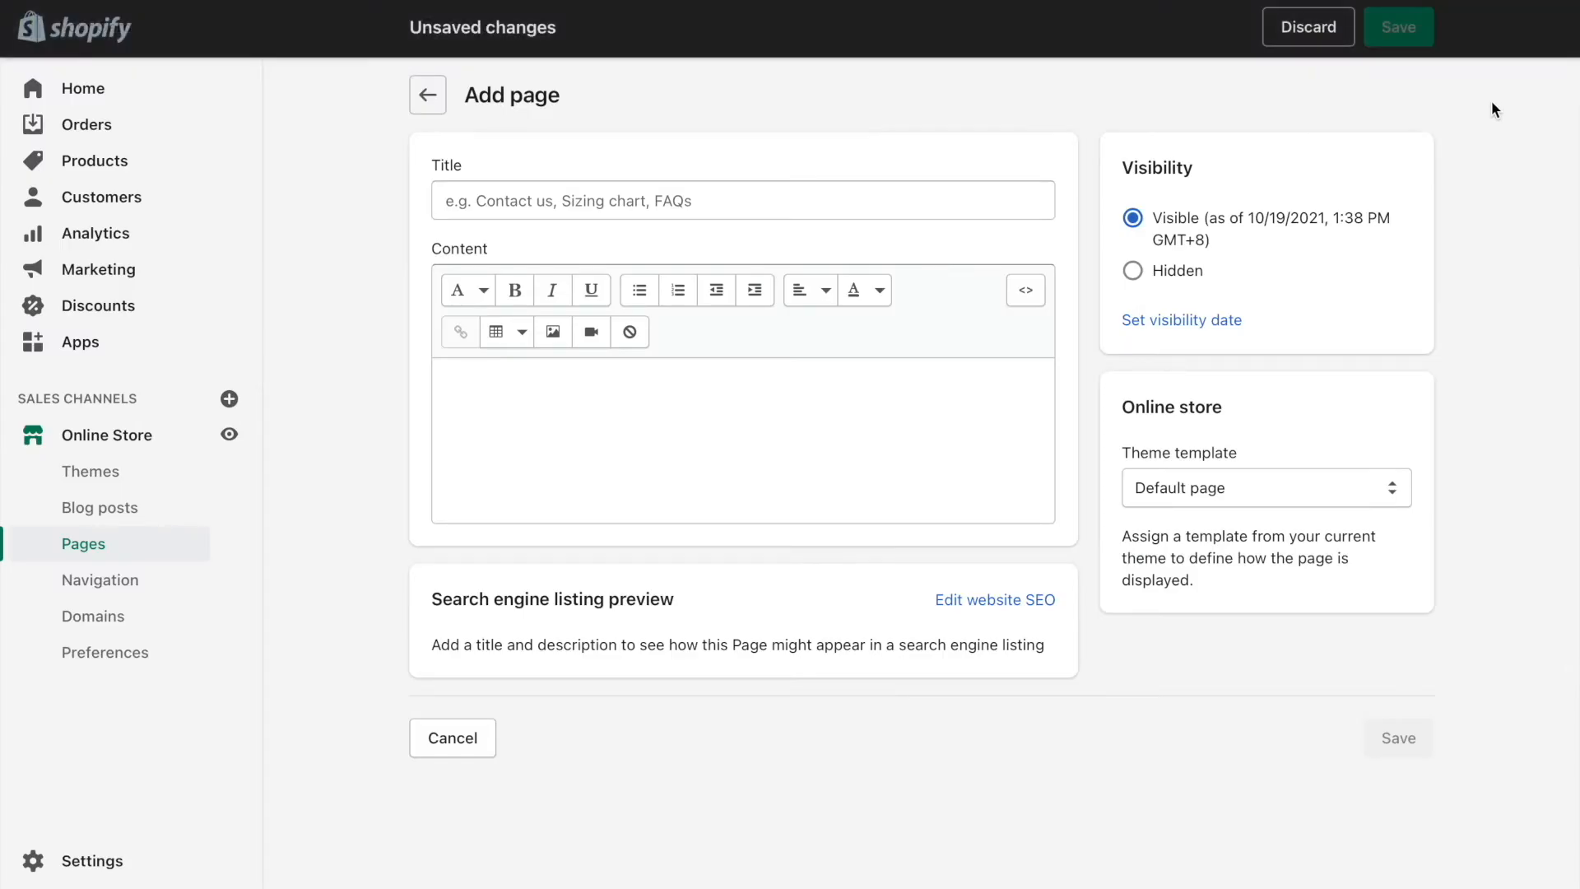
pyautogui.click(978, 202)
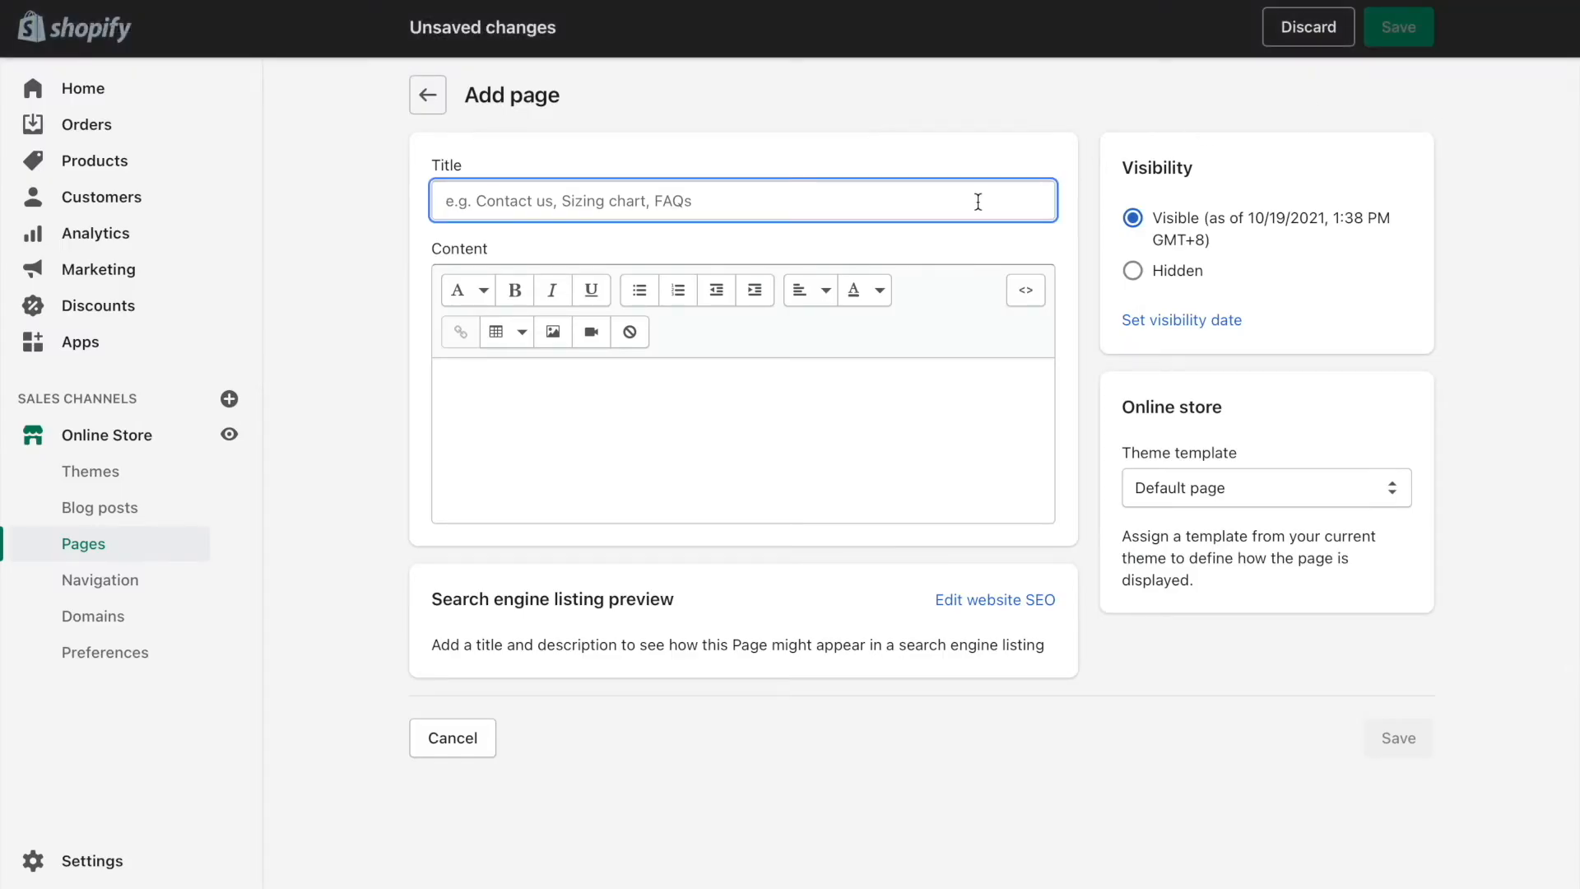
pyautogui.write('Refund')
pyautogui.click(929, 398)
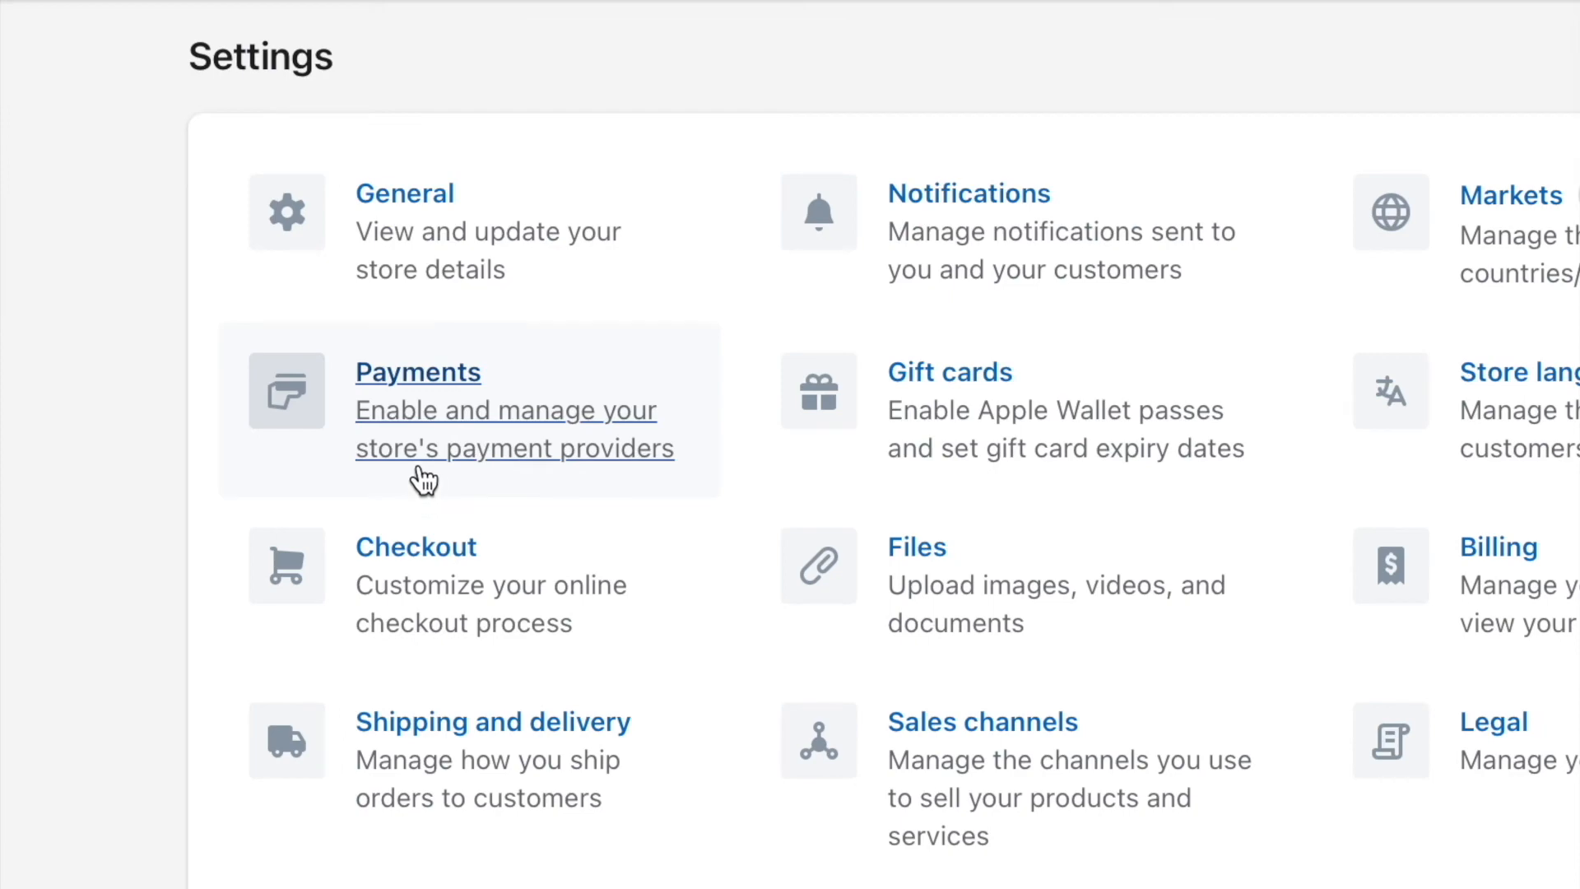
pyautogui.click(497, 458)
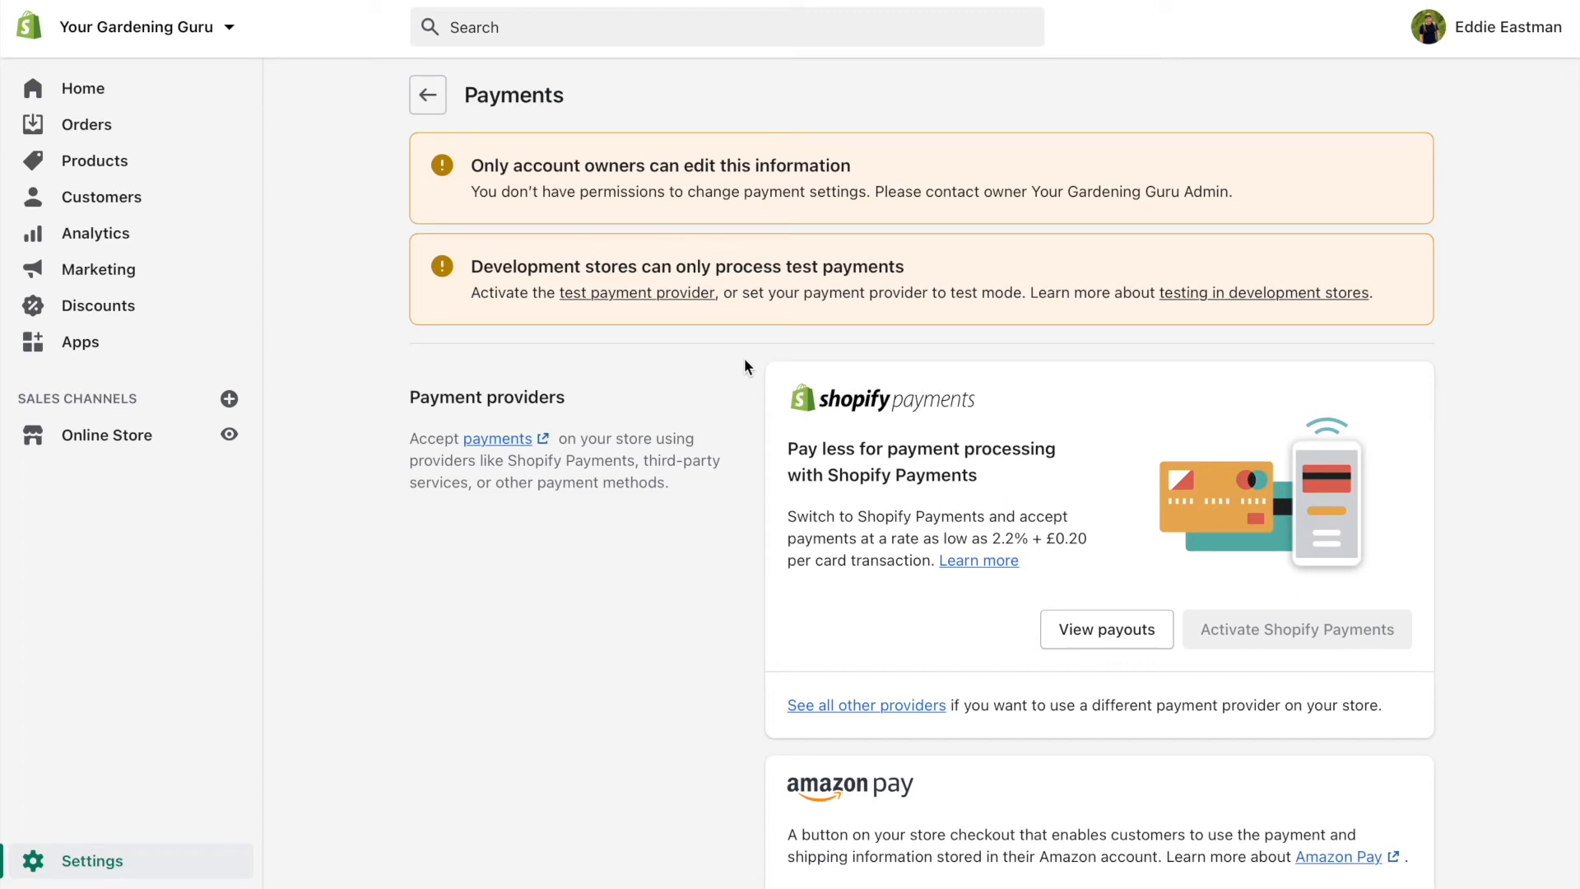
pyautogui.scroll(-3, 744, 363)
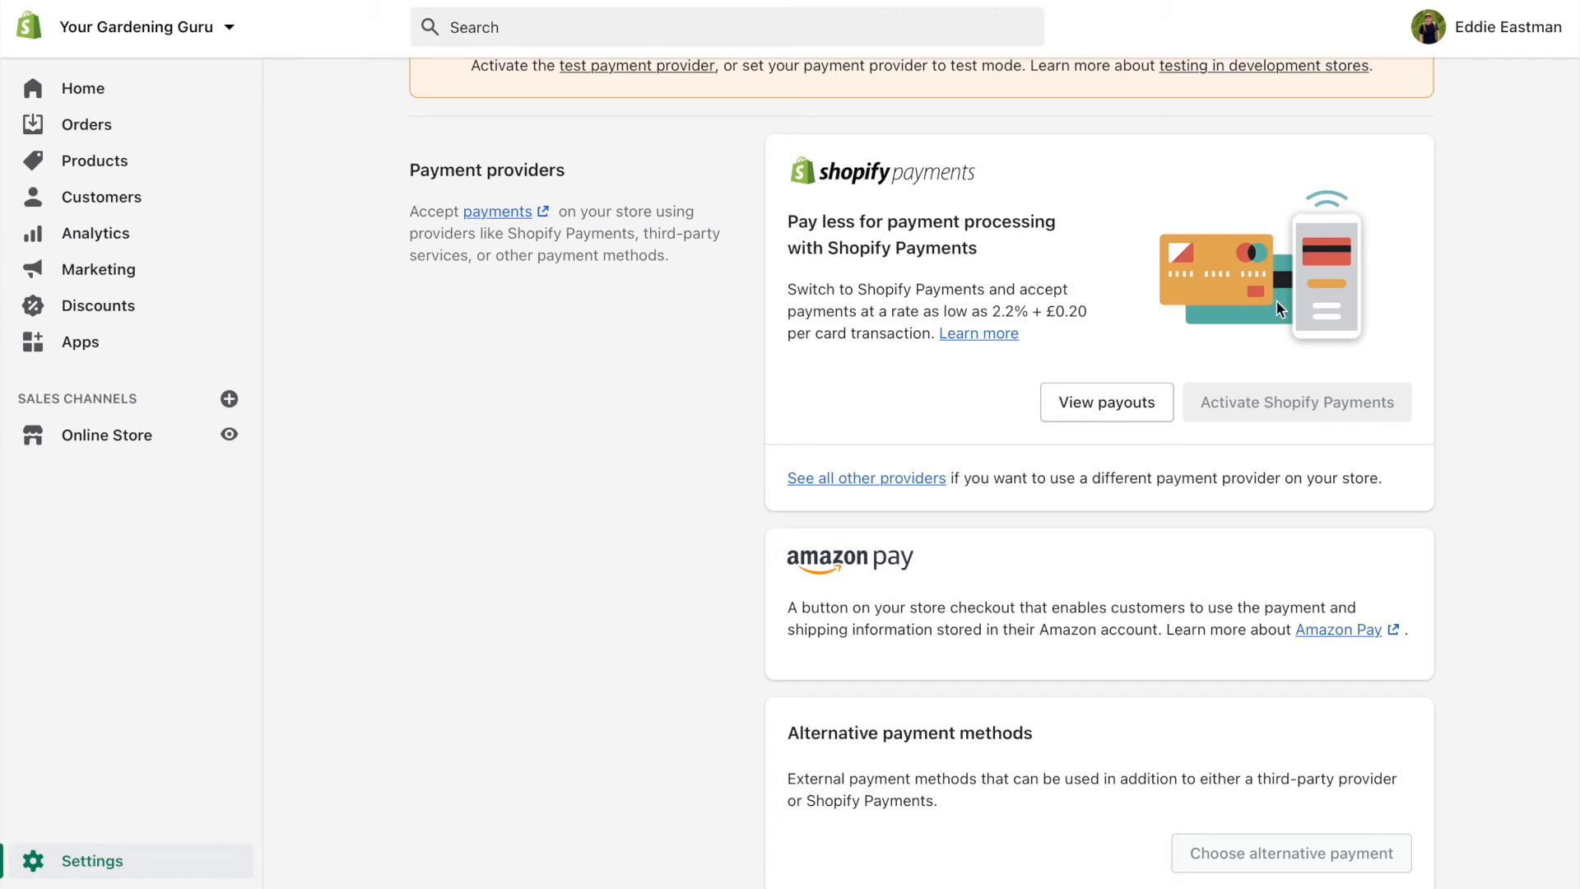
pyautogui.scroll(-6, 1276, 301)
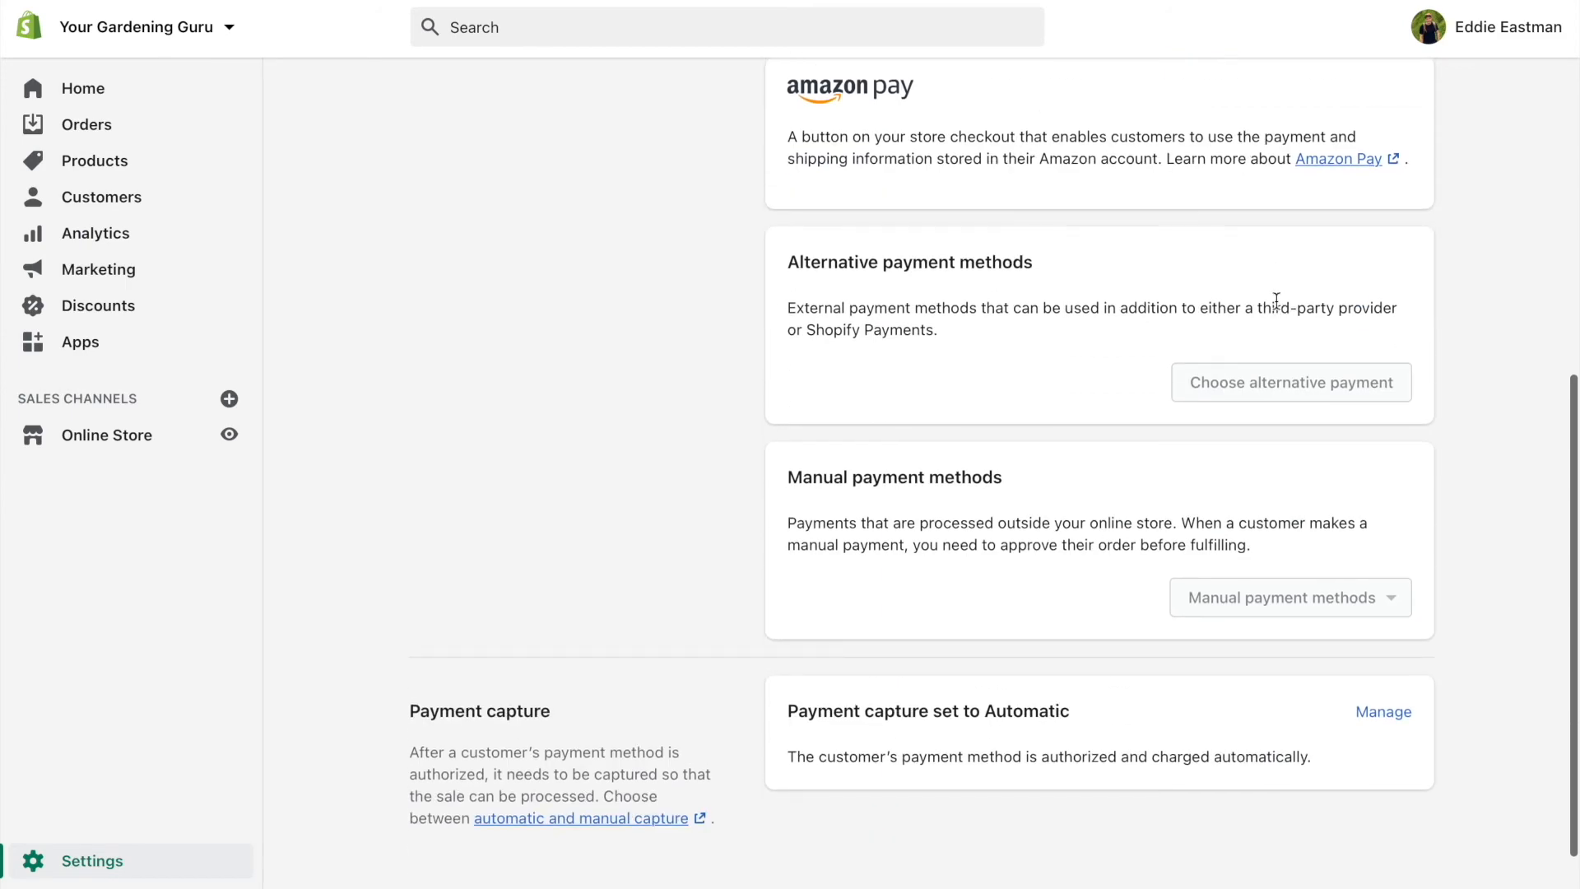
pyautogui.scroll(1, 1277, 300)
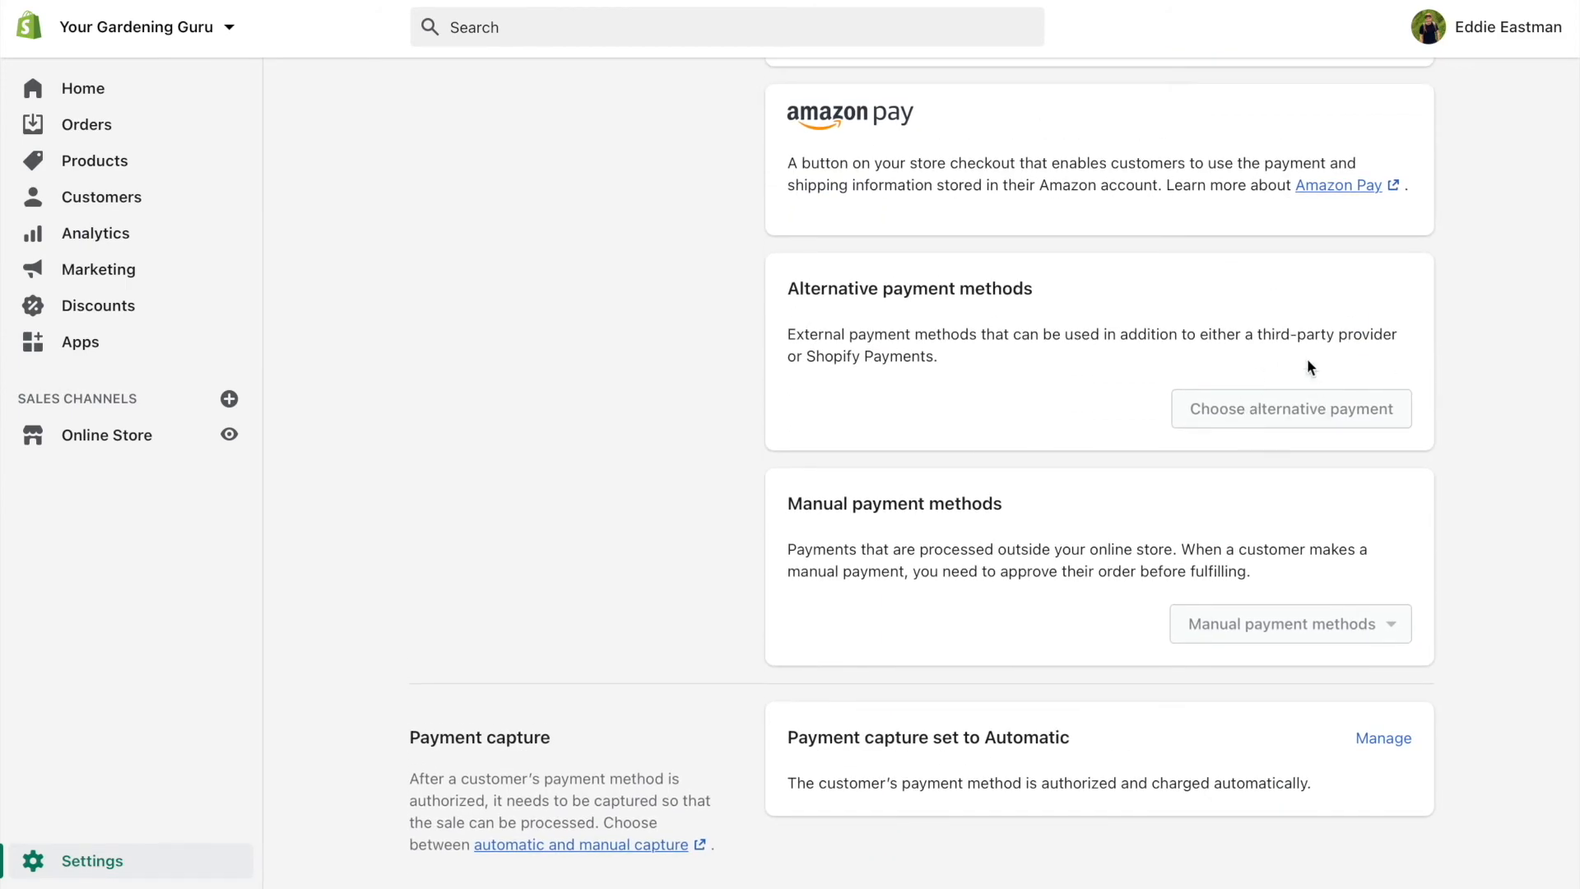
pyautogui.scroll(2, 1298, 330)
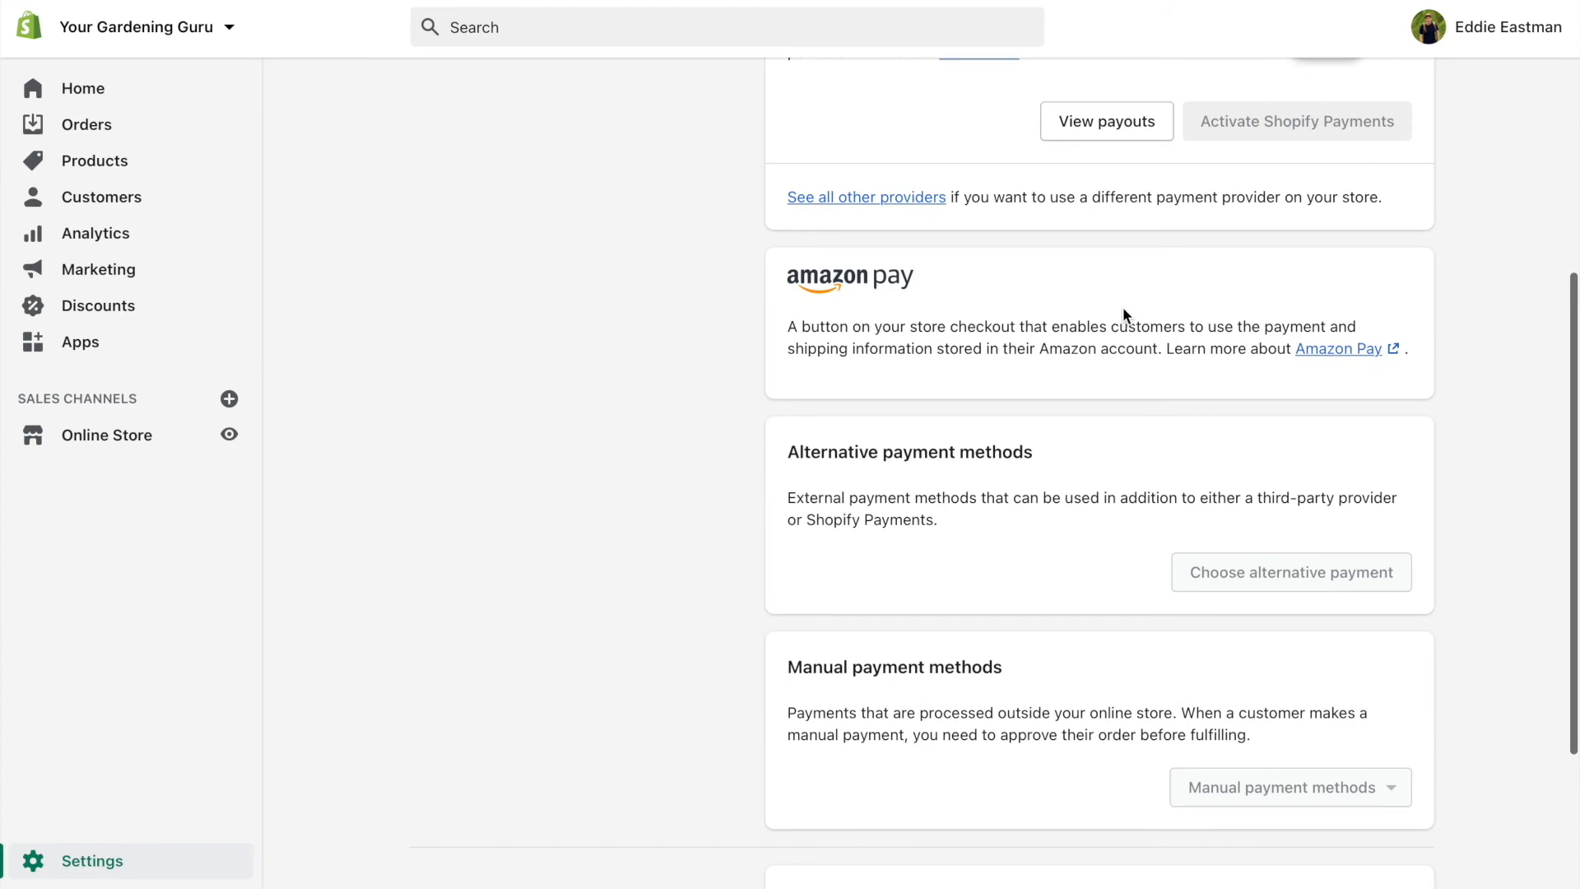
pyautogui.scroll(4, 1123, 308)
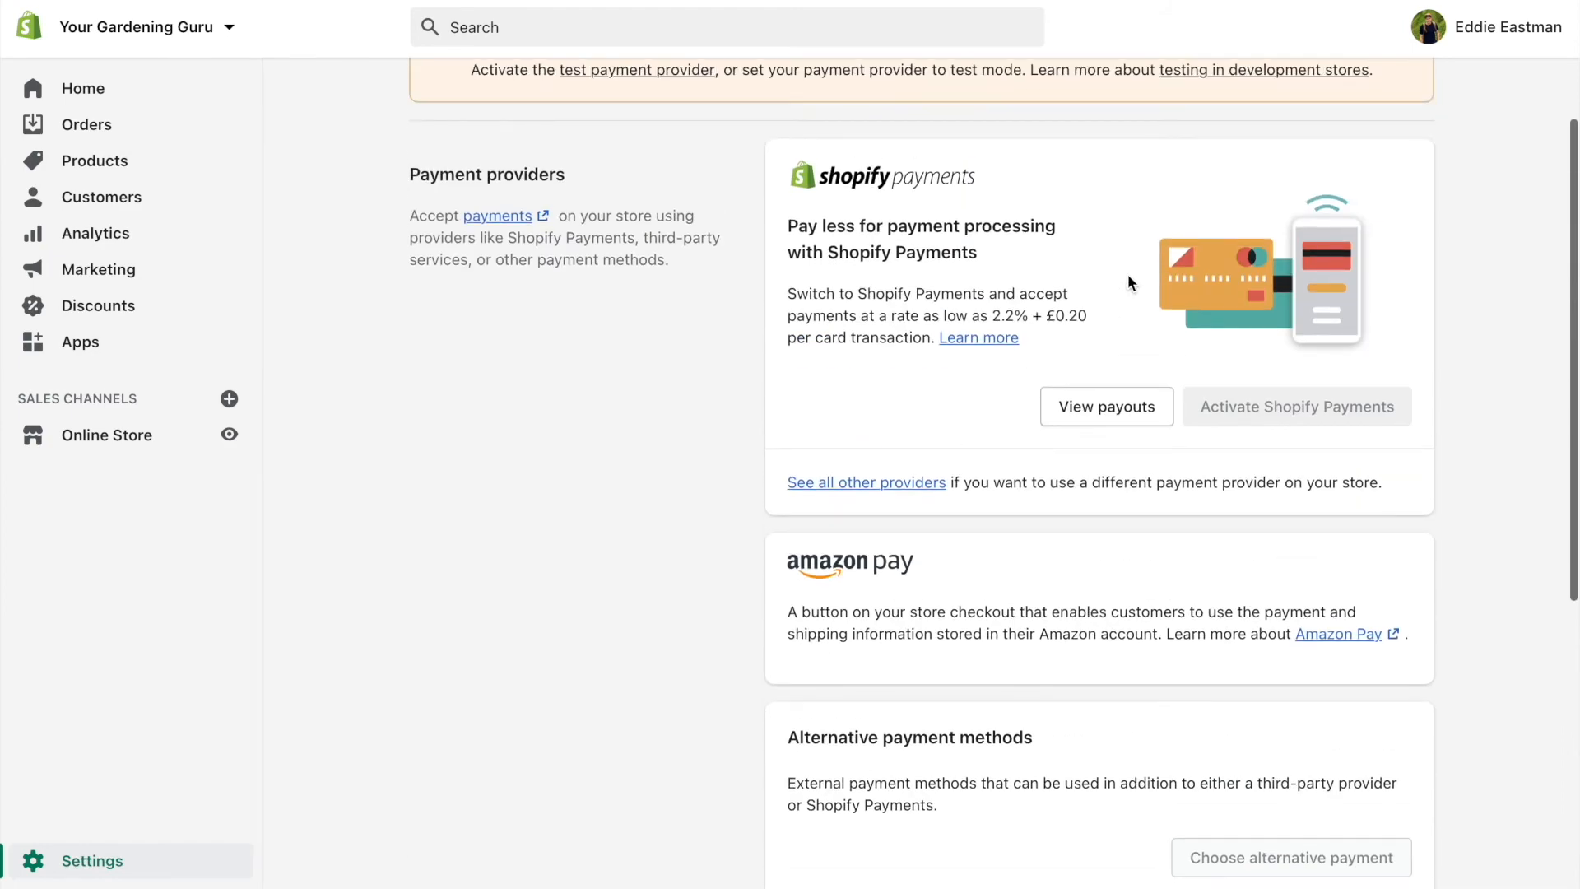
pyautogui.scroll(-5, 1127, 273)
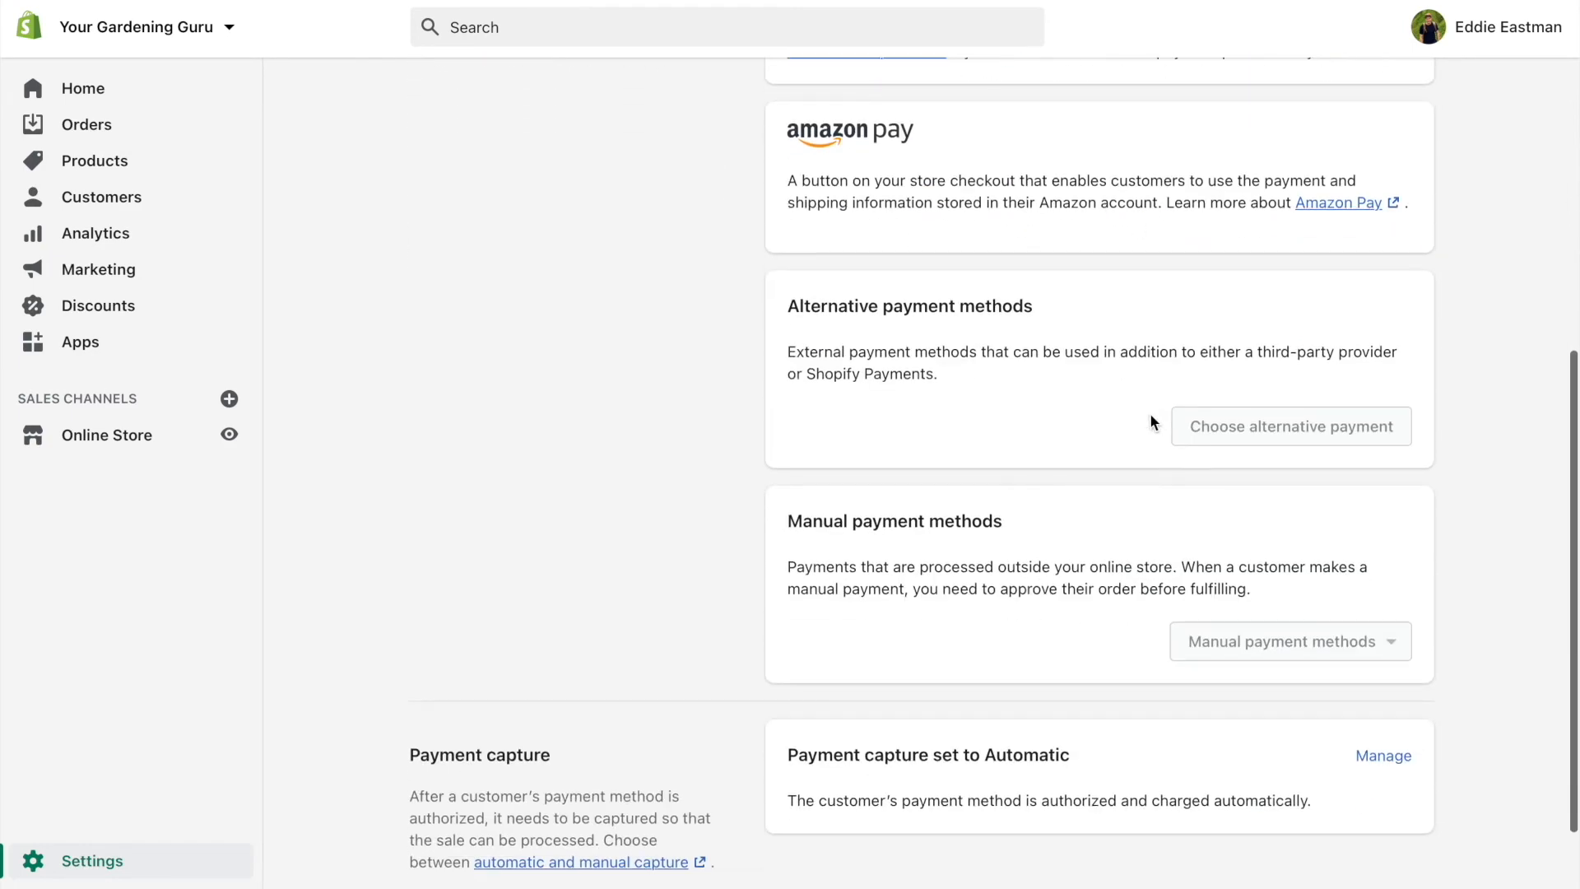
pyautogui.scroll(2, 1185, 461)
pyautogui.scroll(3, 1252, 341)
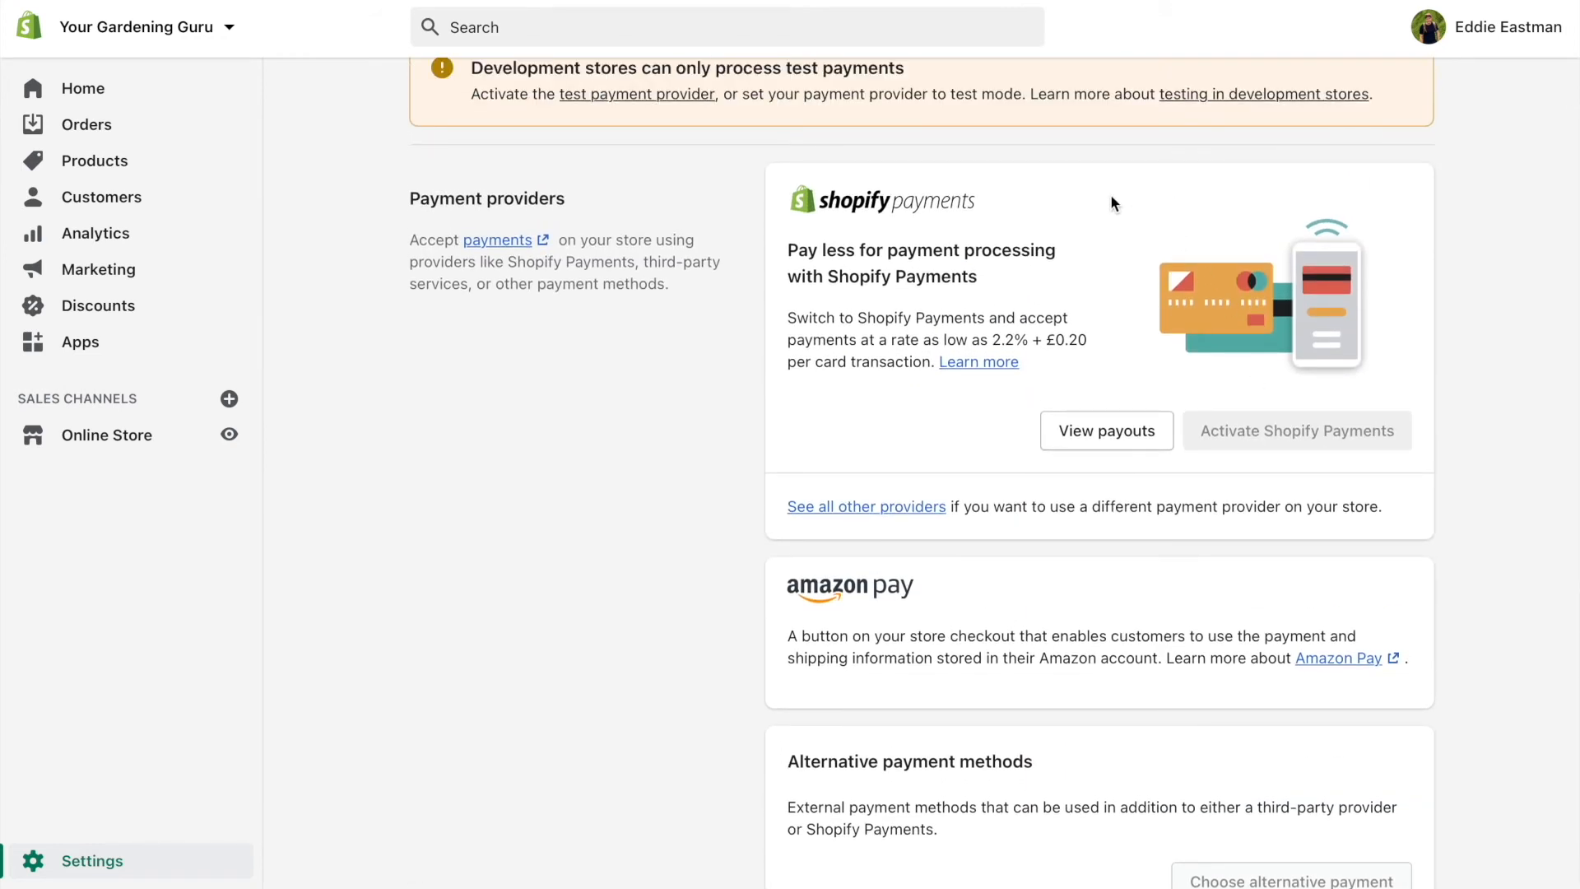
pyautogui.scroll(3, 1109, 204)
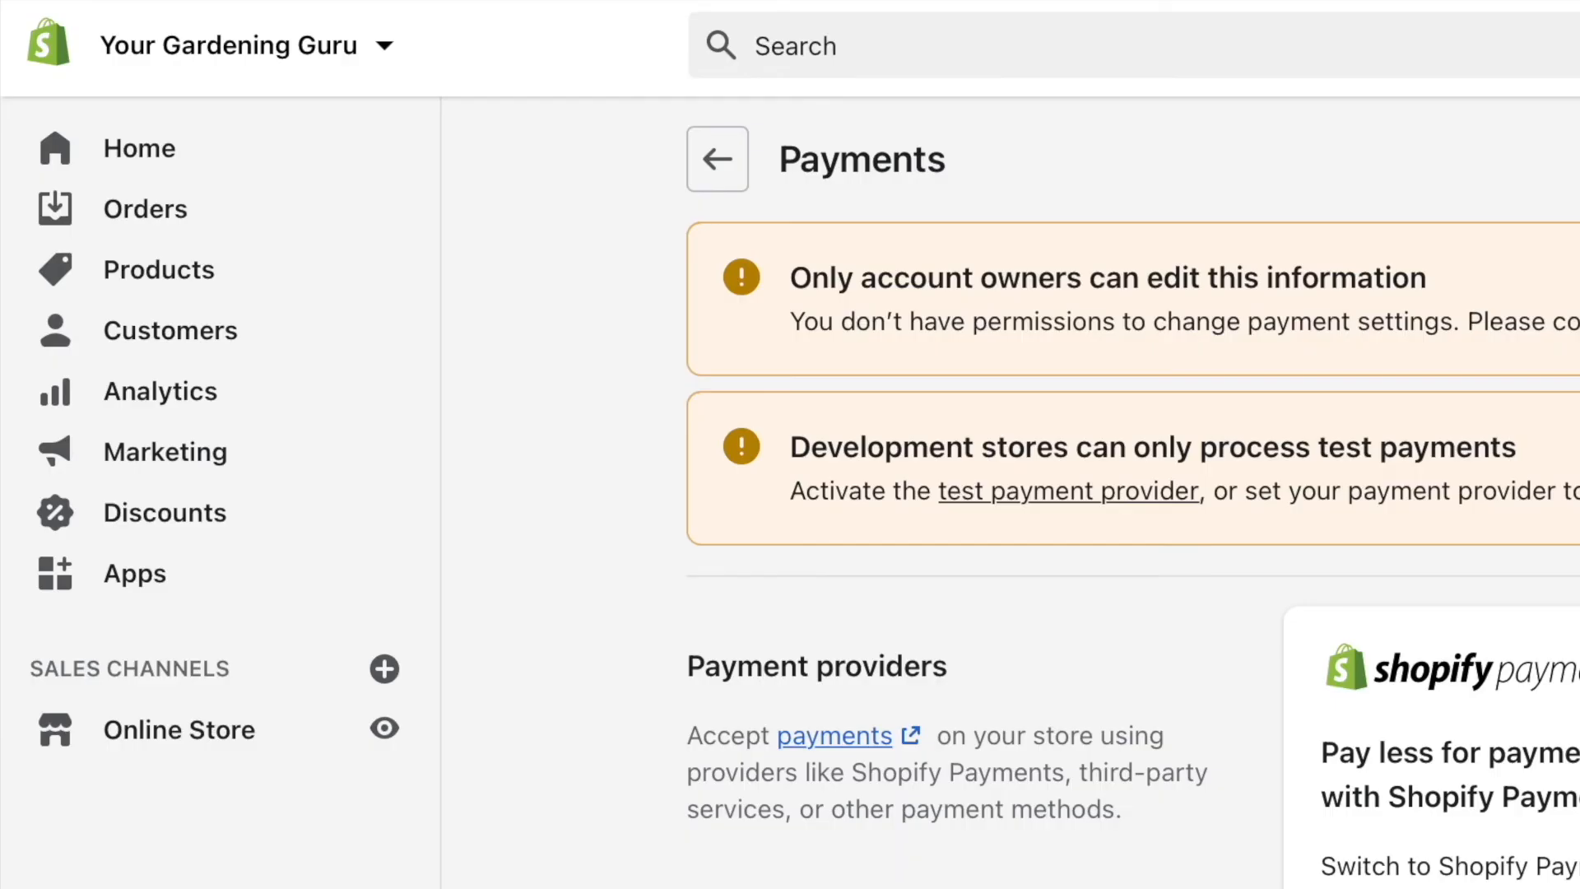
pyautogui.click(195, 280)
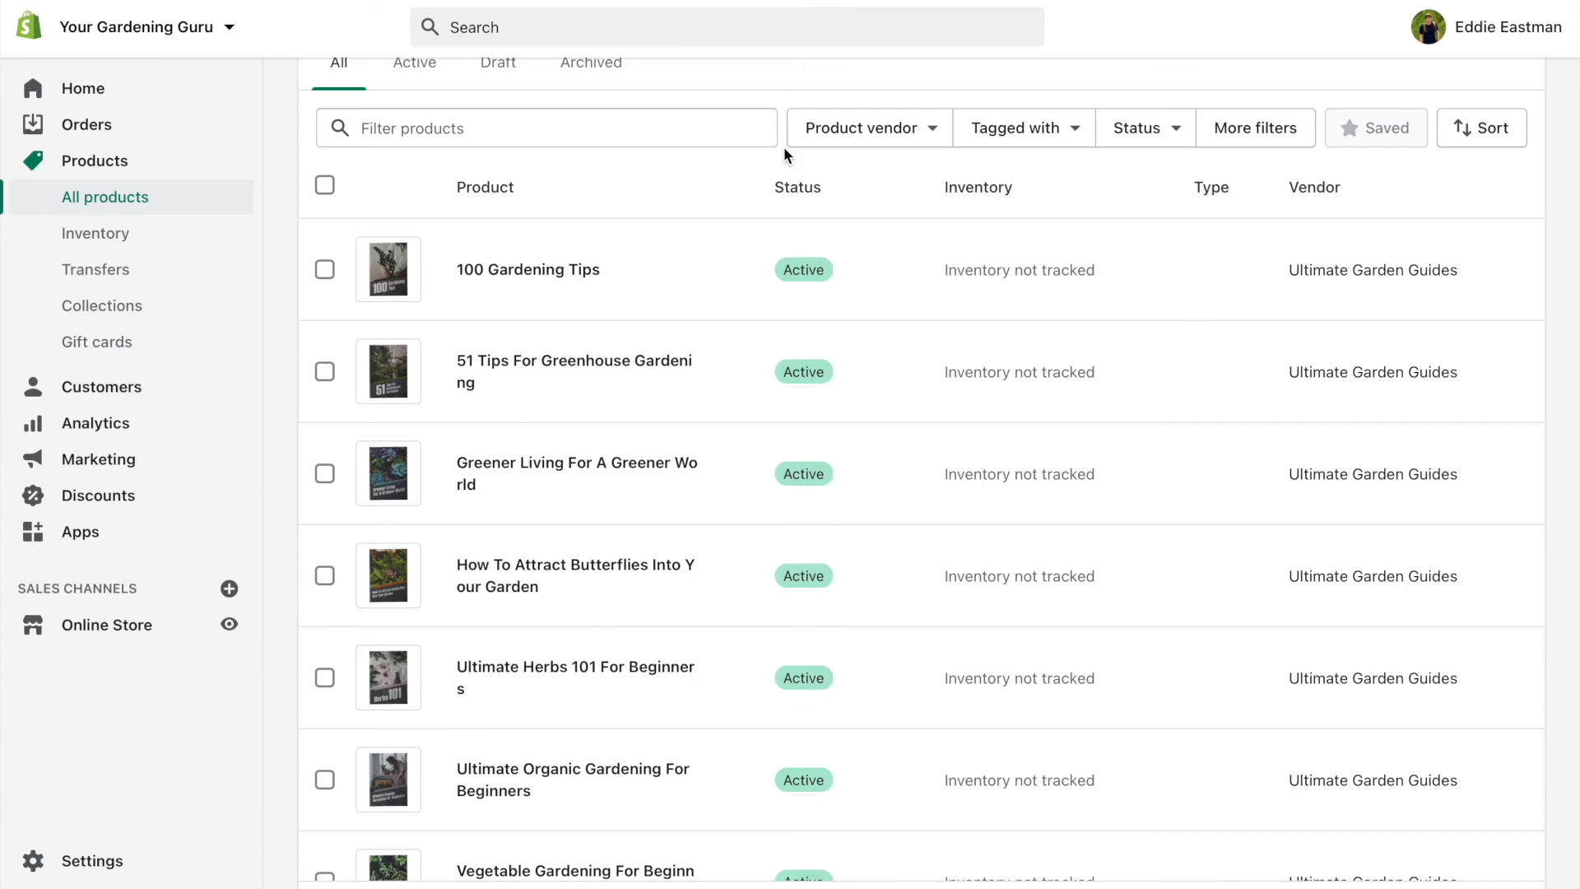
# Change the 100 Gardening Tips price from 7.95 to 0.00
pyautogui.click(526, 271)
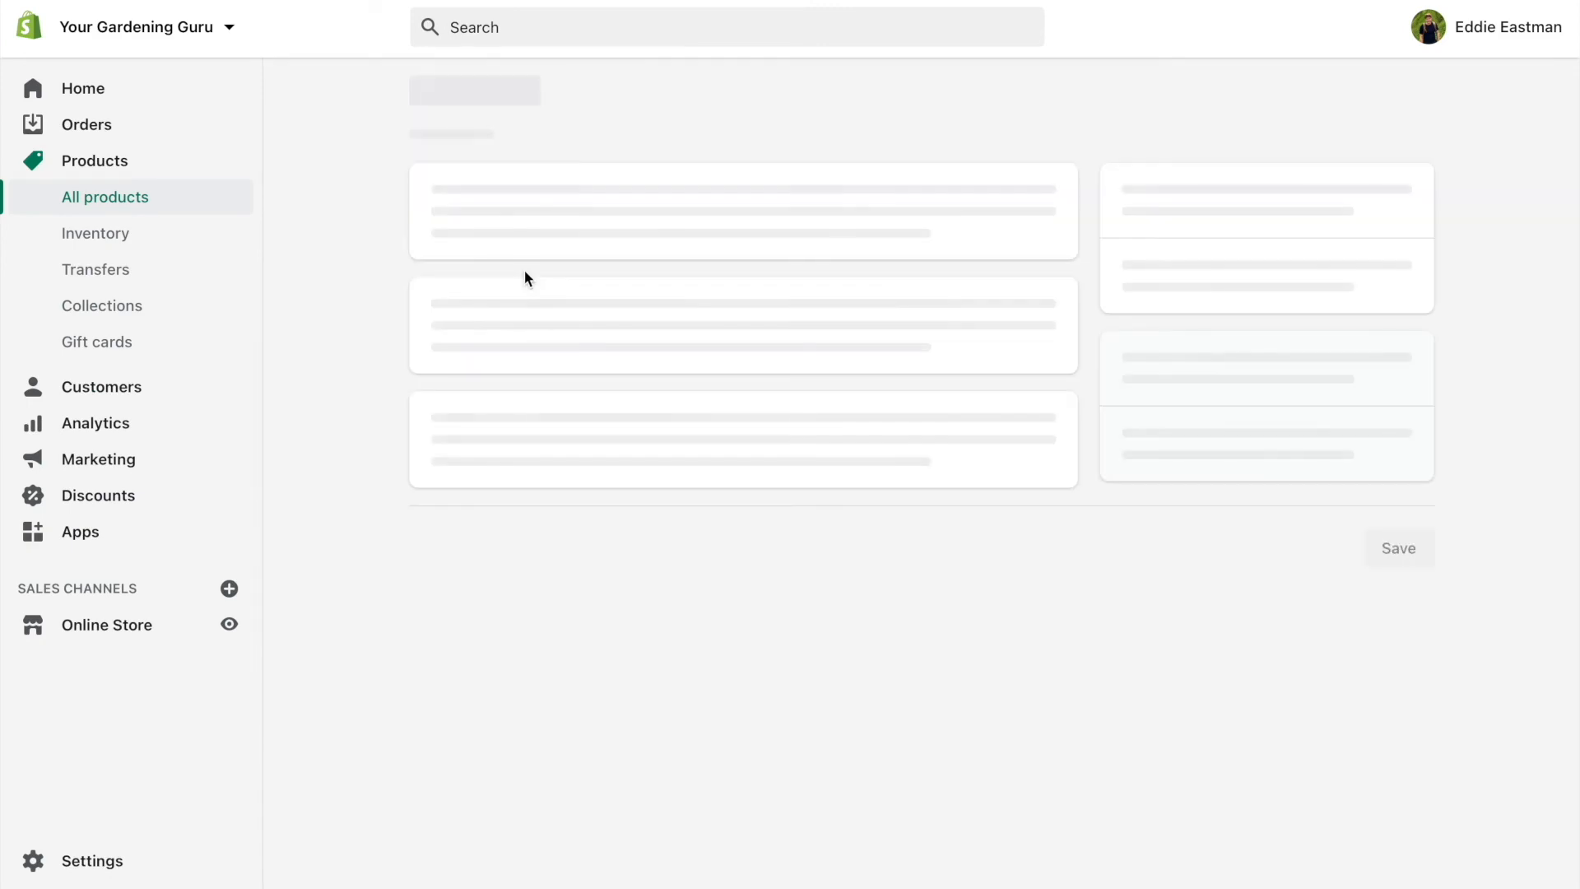
pyautogui.scroll(-15, 383, 356)
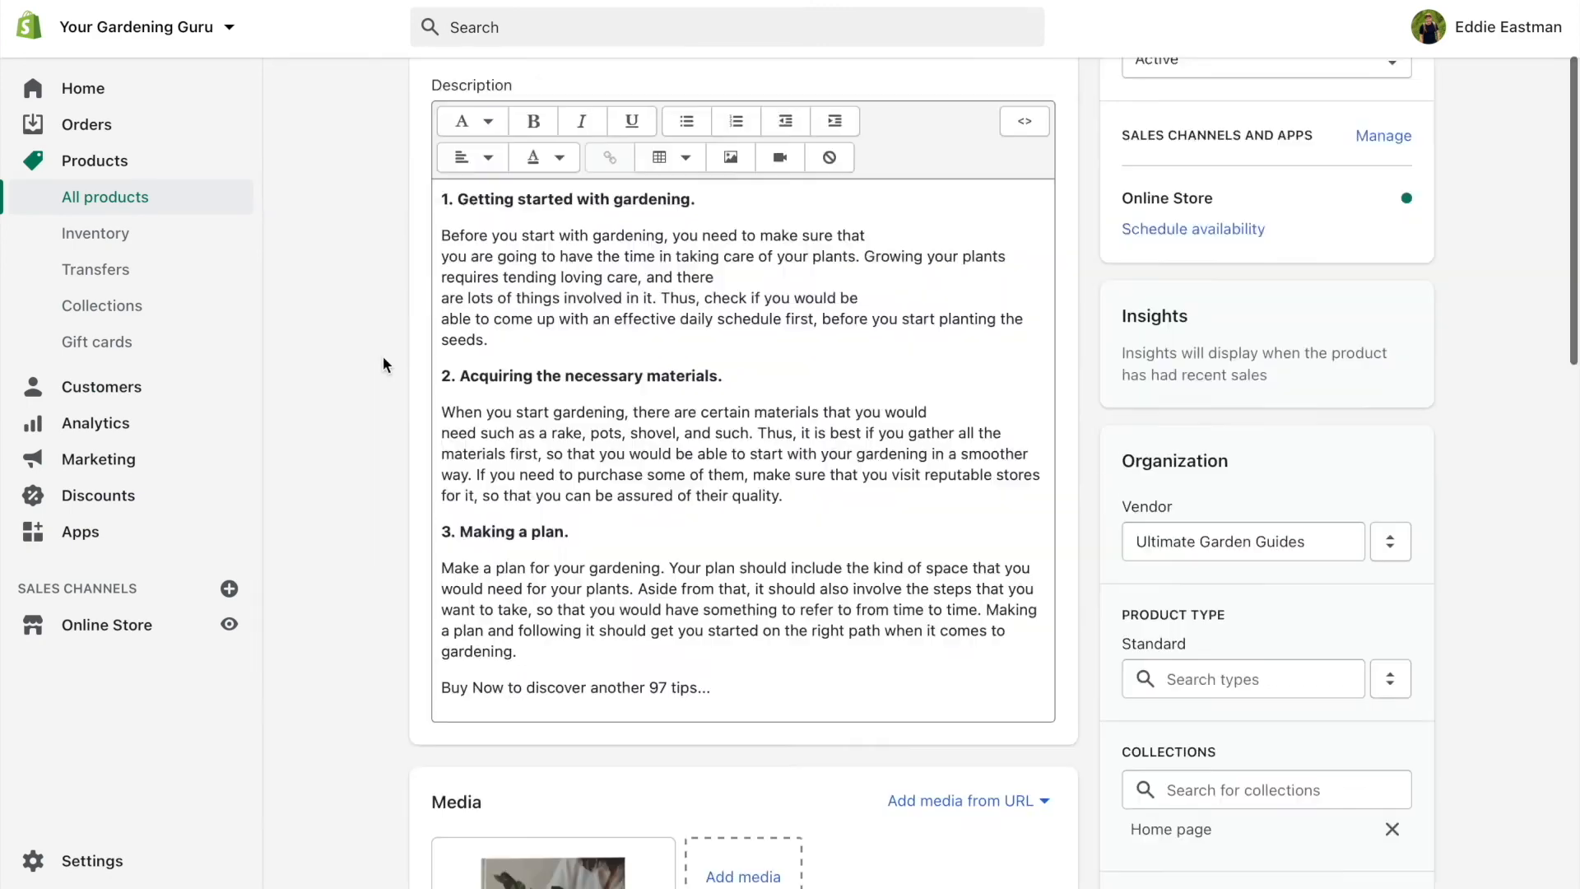
pyautogui.moveTo(526, 262); pyautogui.dragTo(352, 257)
pyautogui.write('0.0')
pyautogui.write('0')
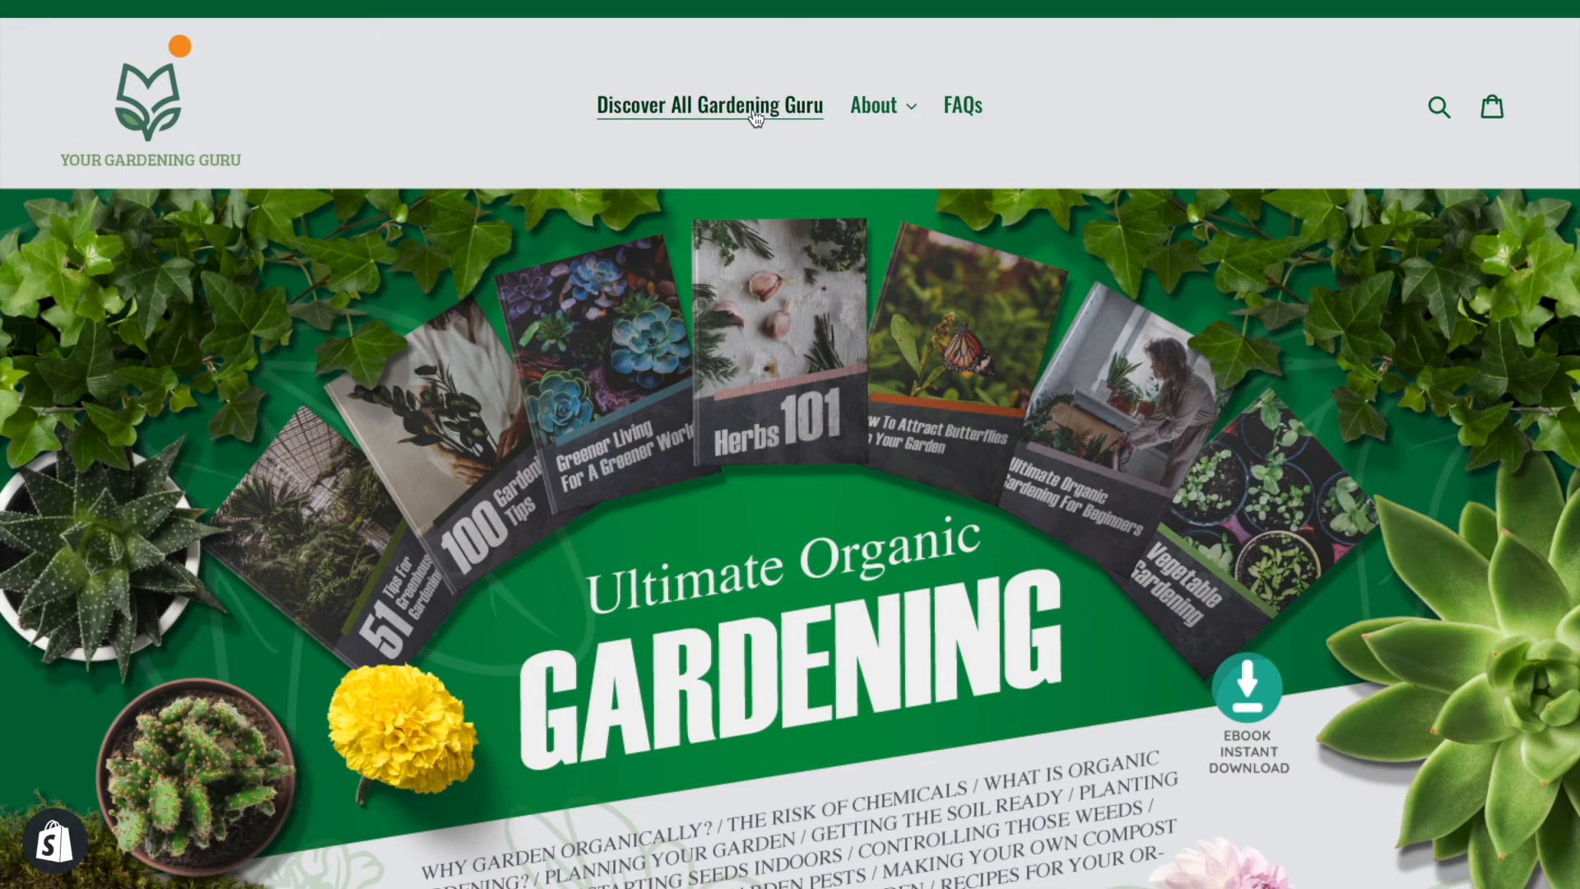
# From the full products collection, open 100 Gardening Tips and confirm its $0.00 price
pyautogui.click(670, 115)
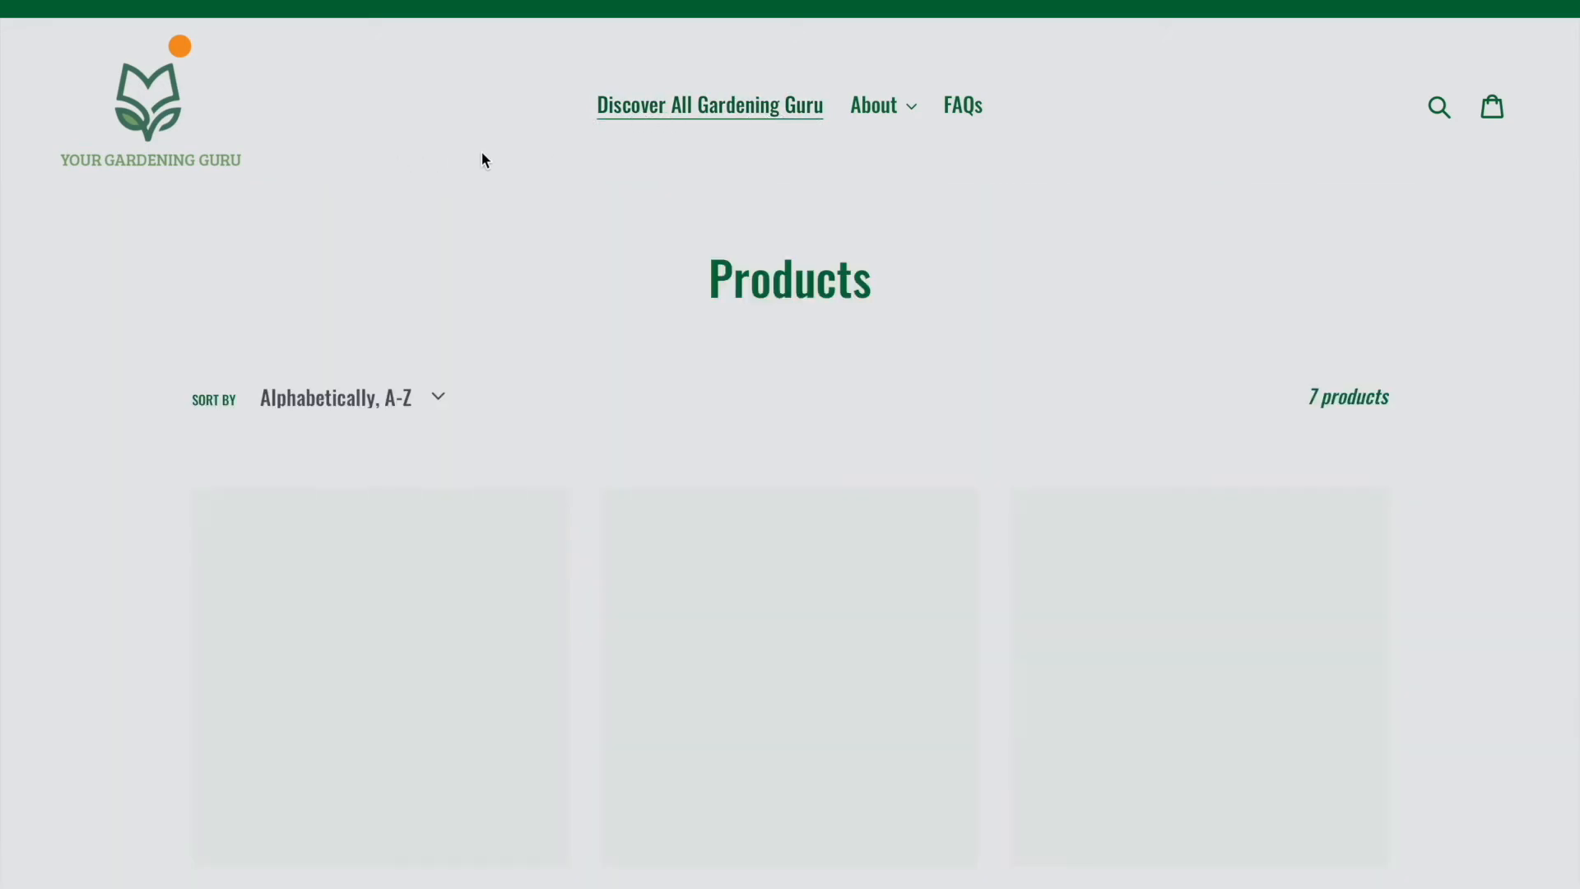
pyautogui.scroll(-1, 483, 159)
pyautogui.scroll(-3, 483, 159)
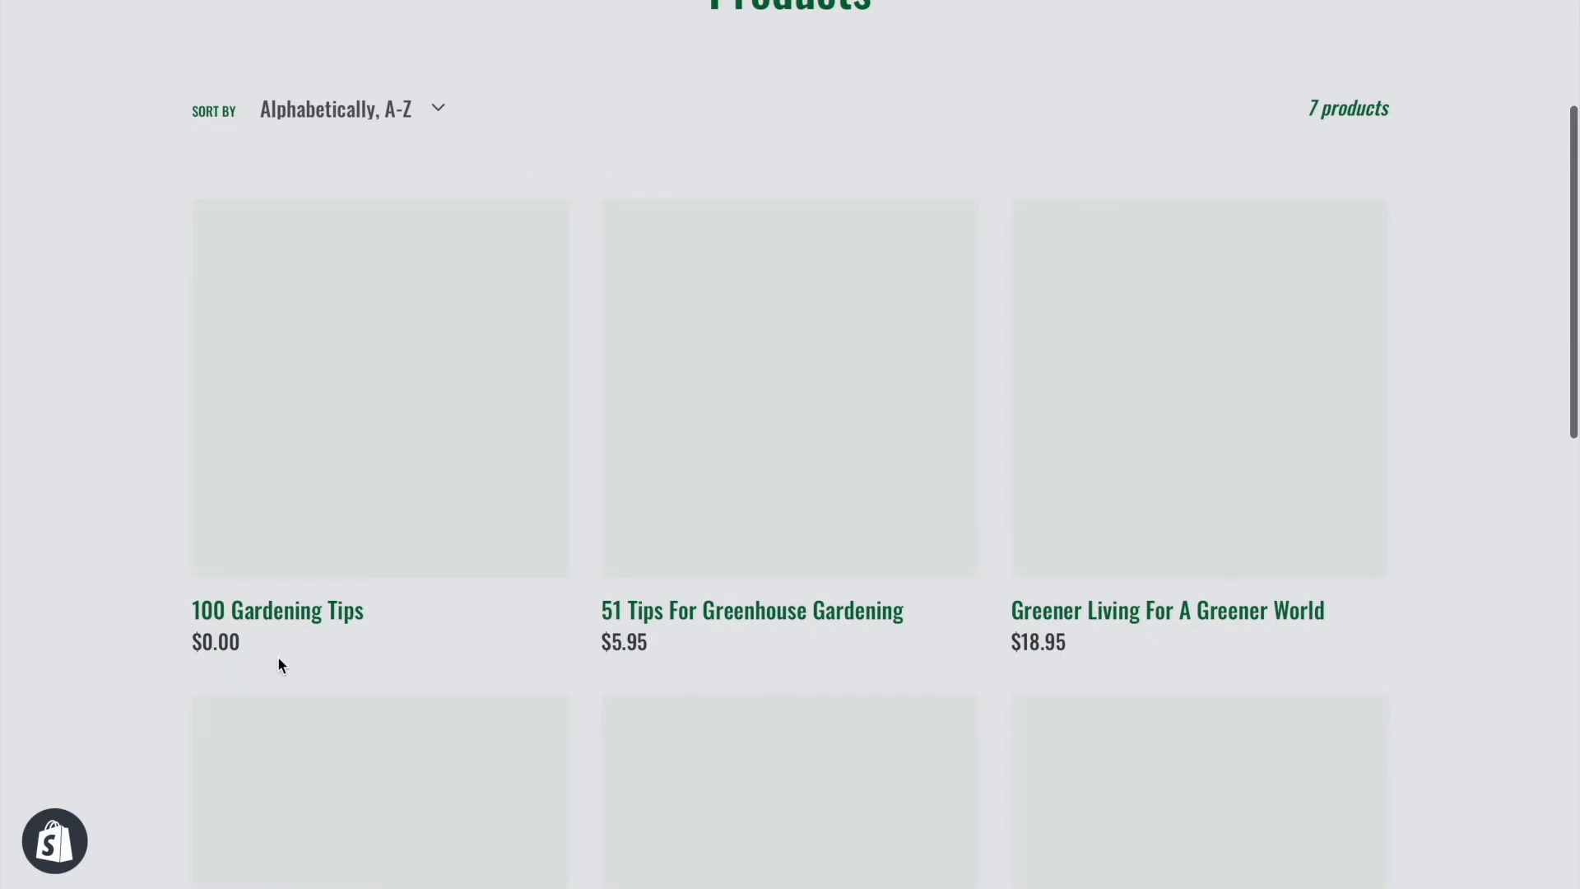
pyautogui.click(284, 614)
pyautogui.moveTo(810, 341); pyautogui.dragTo(886, 332)
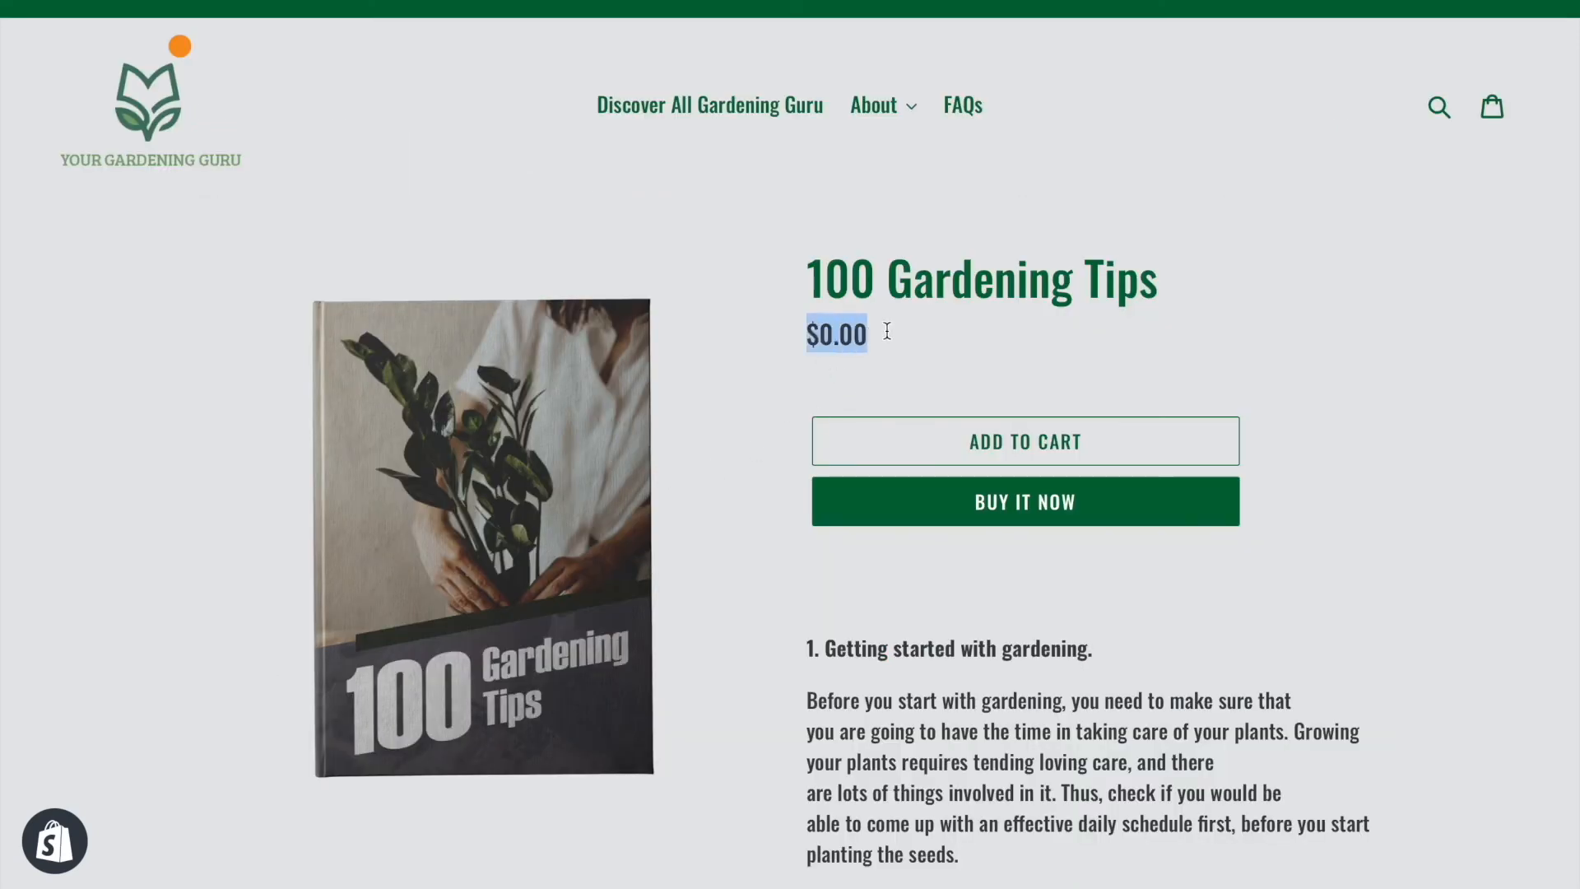
pyautogui.click(1011, 338)
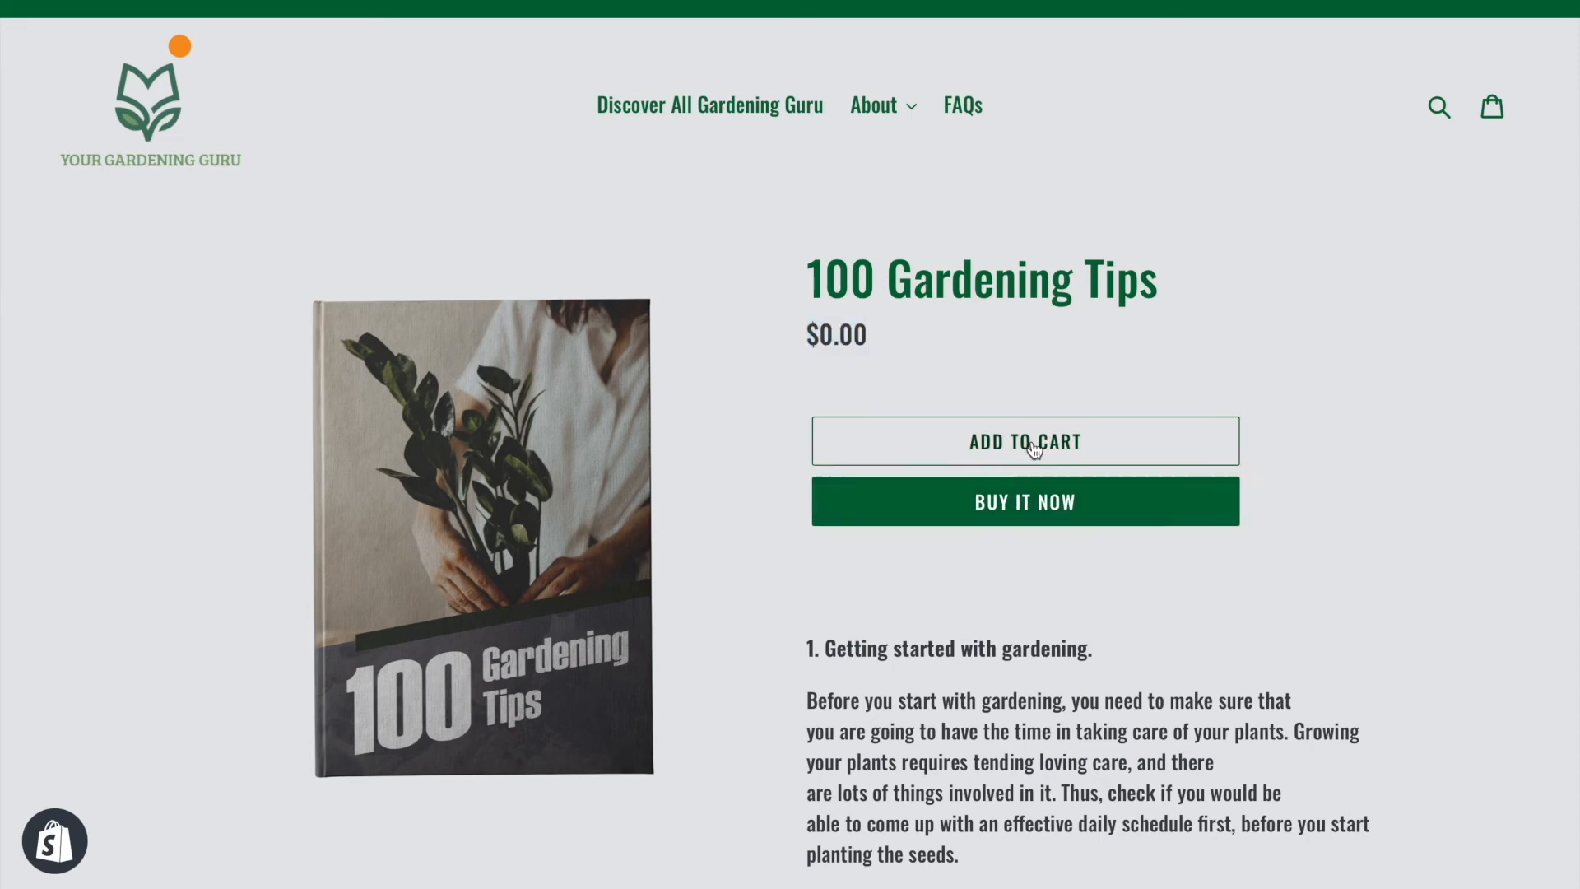
# Buy the book now and begin entering the contact email at the free checkout
pyautogui.click(1066, 504)
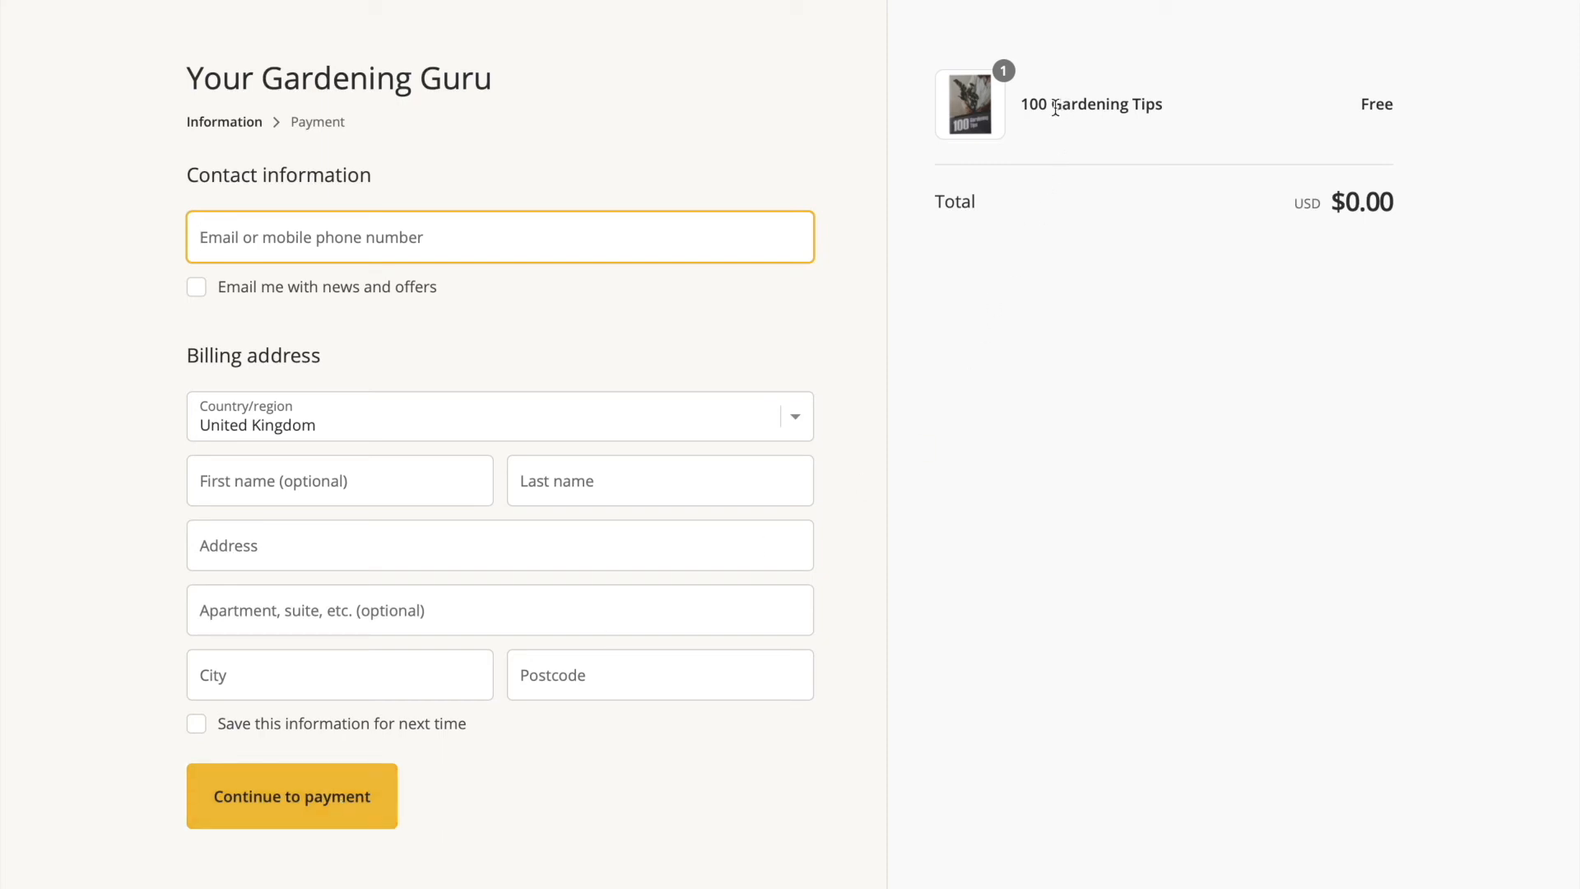
pyautogui.moveTo(1028, 106); pyautogui.dragTo(1195, 109)
pyautogui.click(1195, 109)
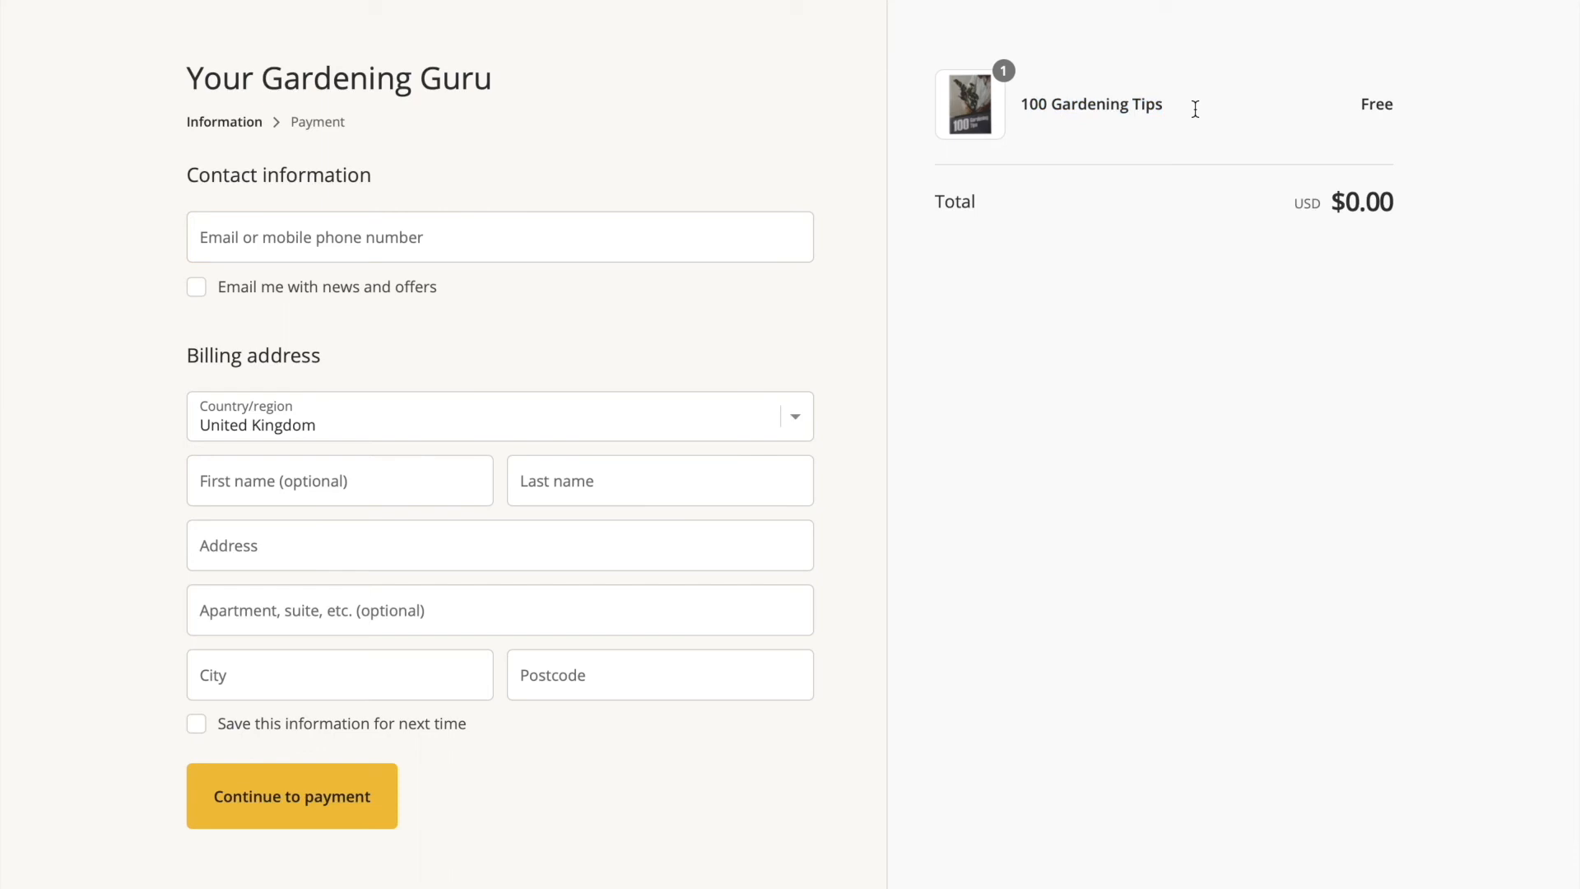
pyautogui.click(280, 239)
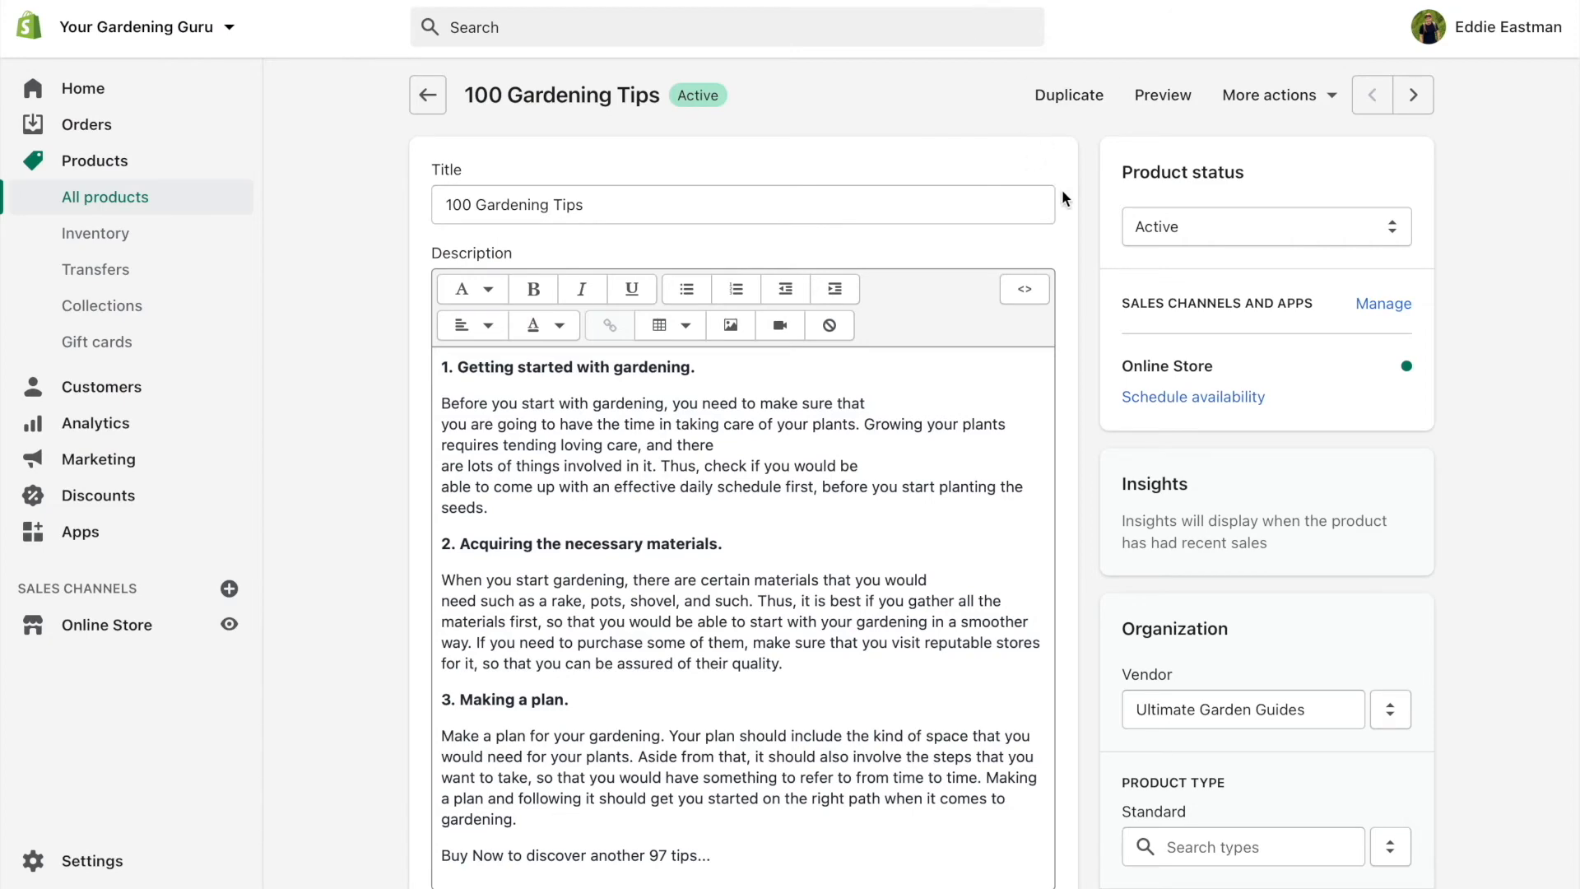
pyautogui.scroll(-10, 1061, 194)
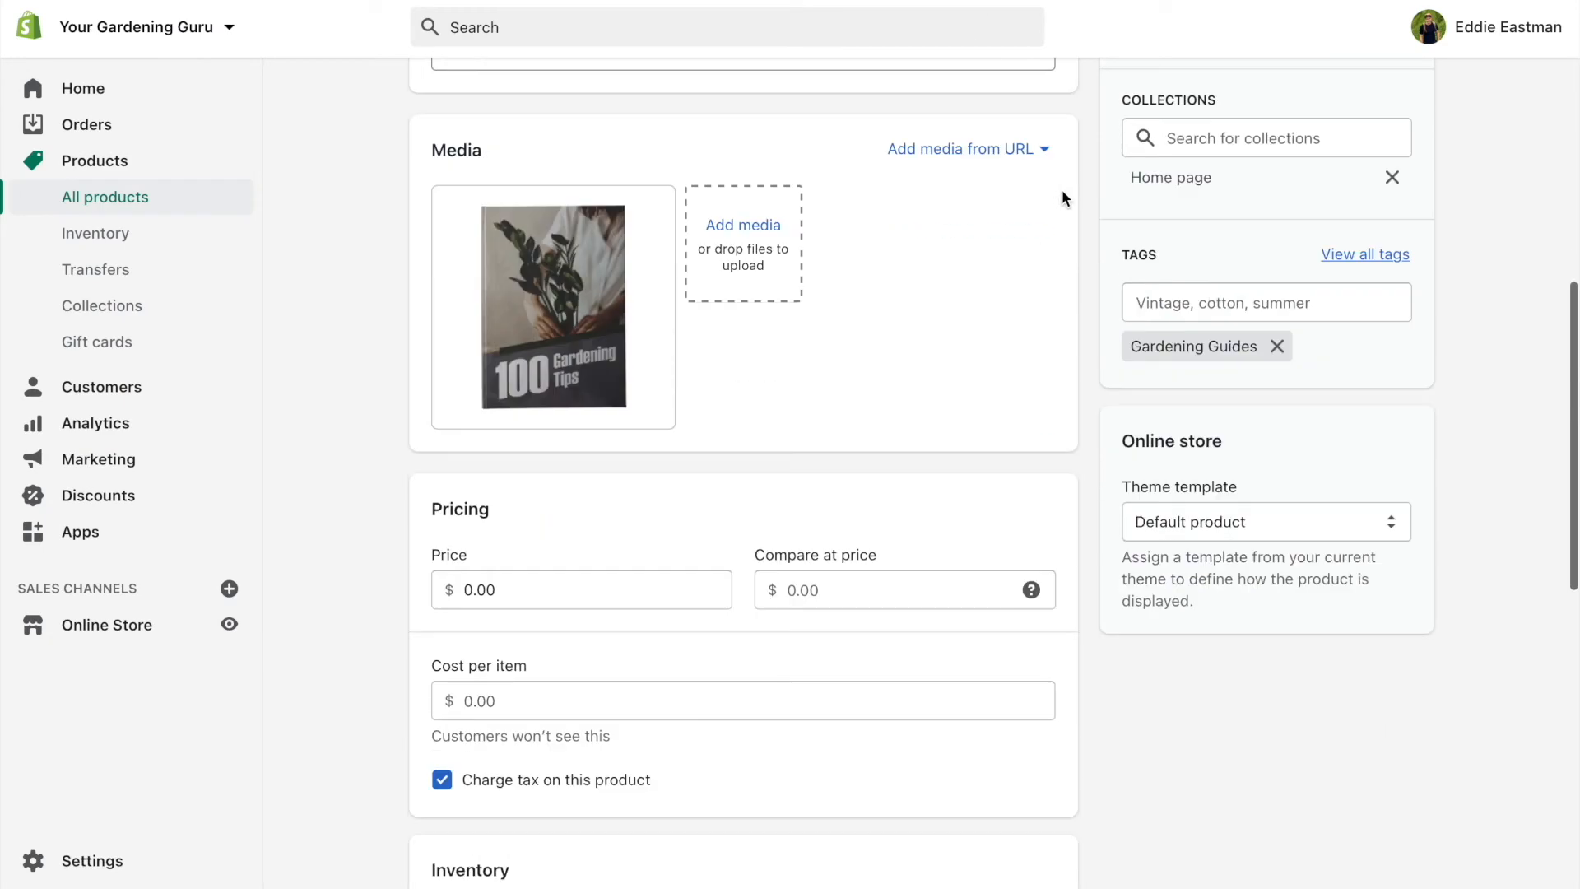
# Change the 100 Gardening Tips price from 0.00 to 7.95, save it, and go to Settings
pyautogui.click(581, 329)
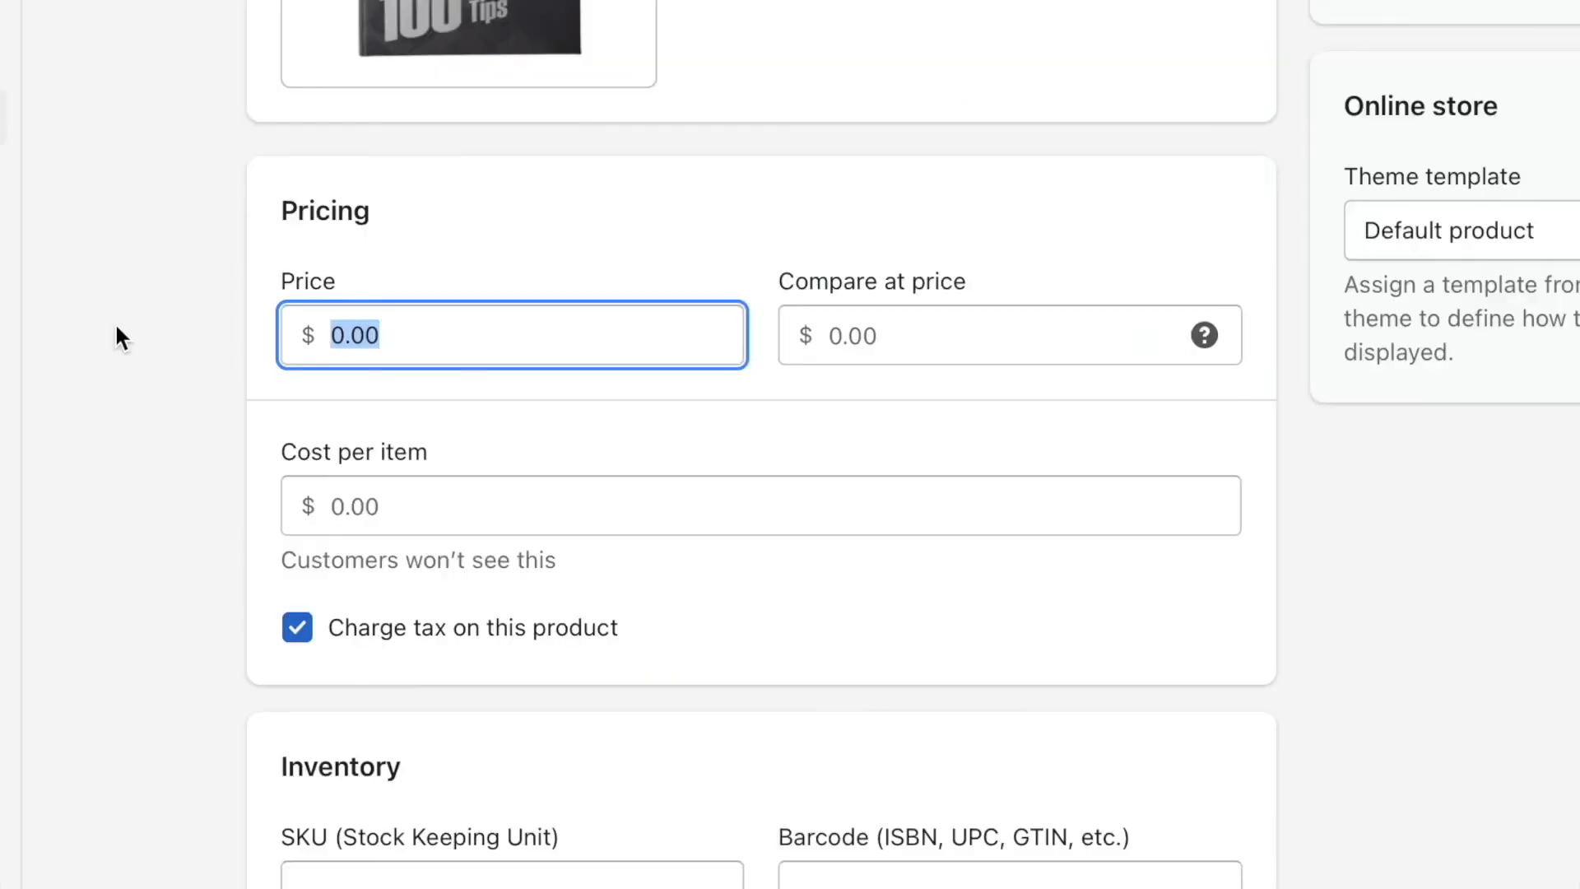
pyautogui.write('7.95')
pyautogui.click(823, 69)
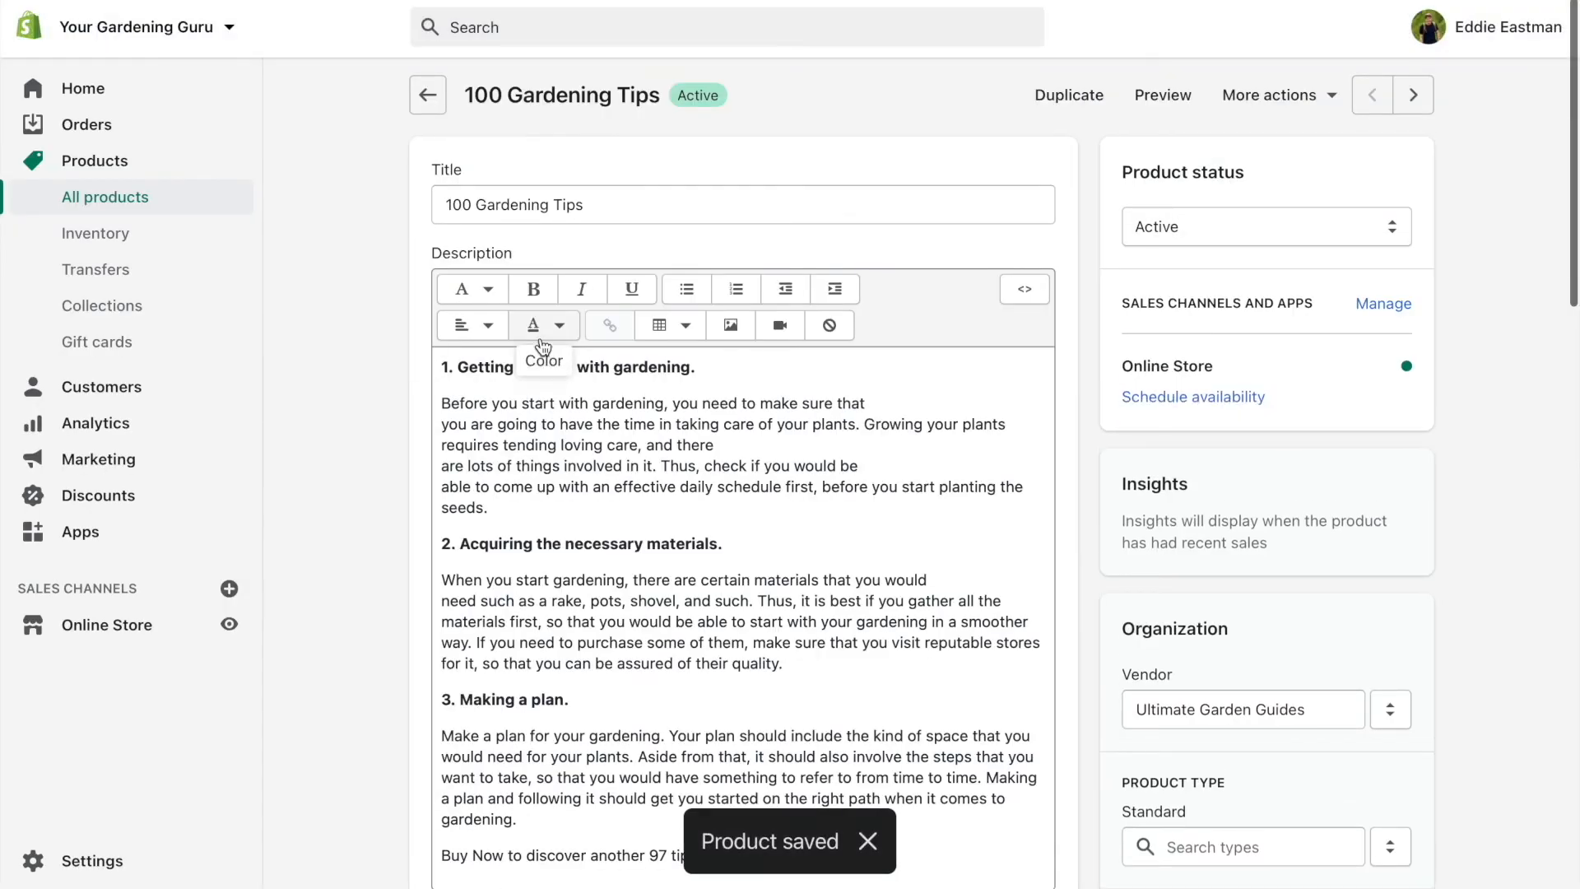
pyautogui.scroll(-1, 354, 287)
pyautogui.scroll(-8, 353, 284)
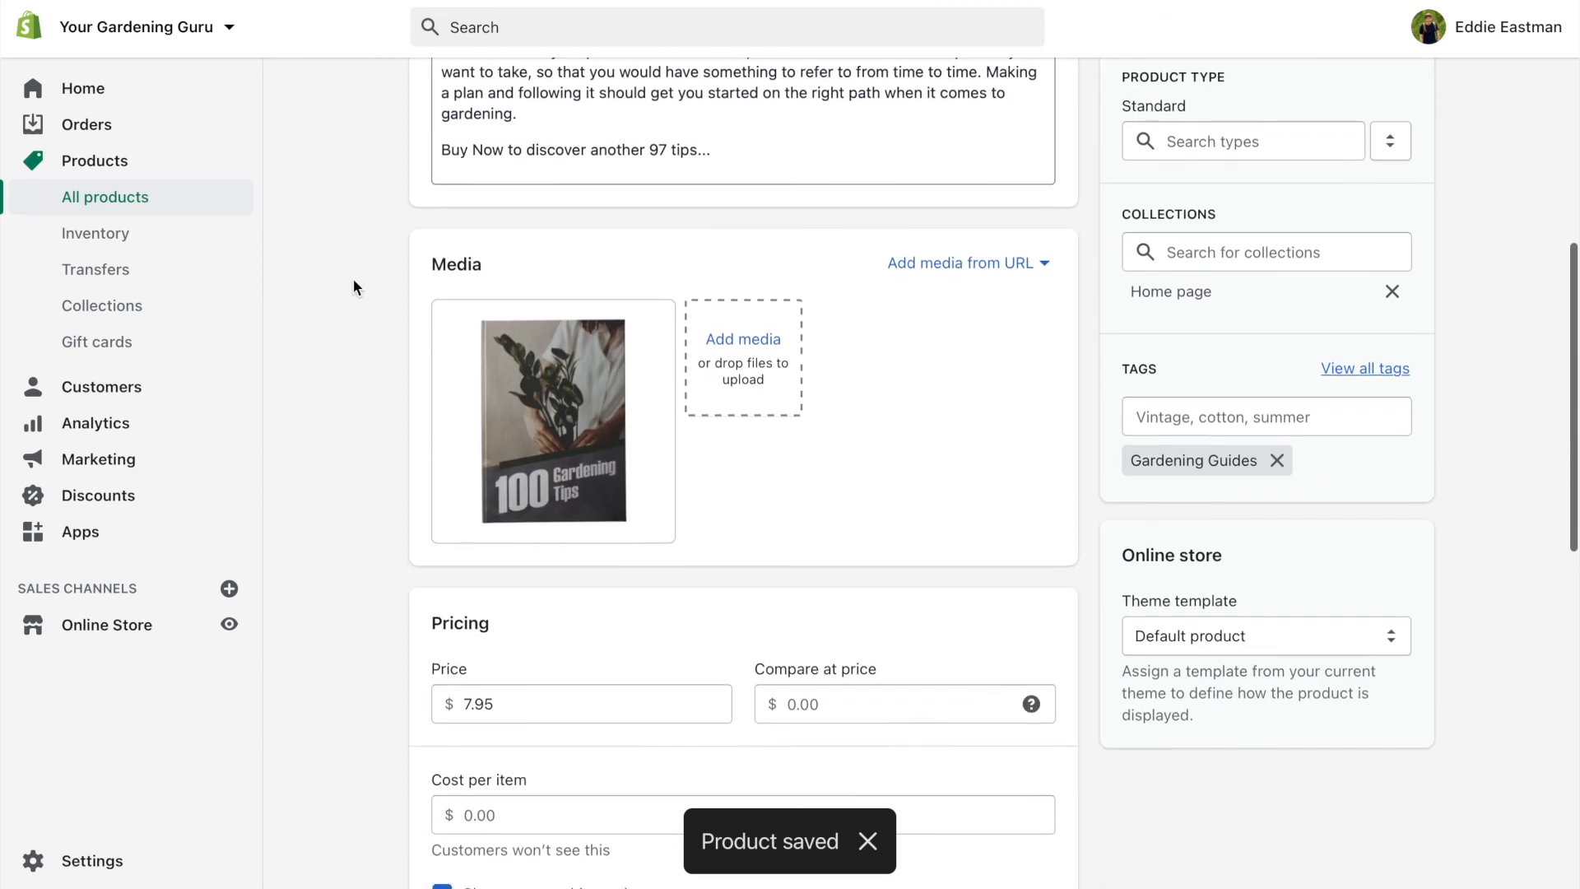
pyautogui.scroll(10, 353, 279)
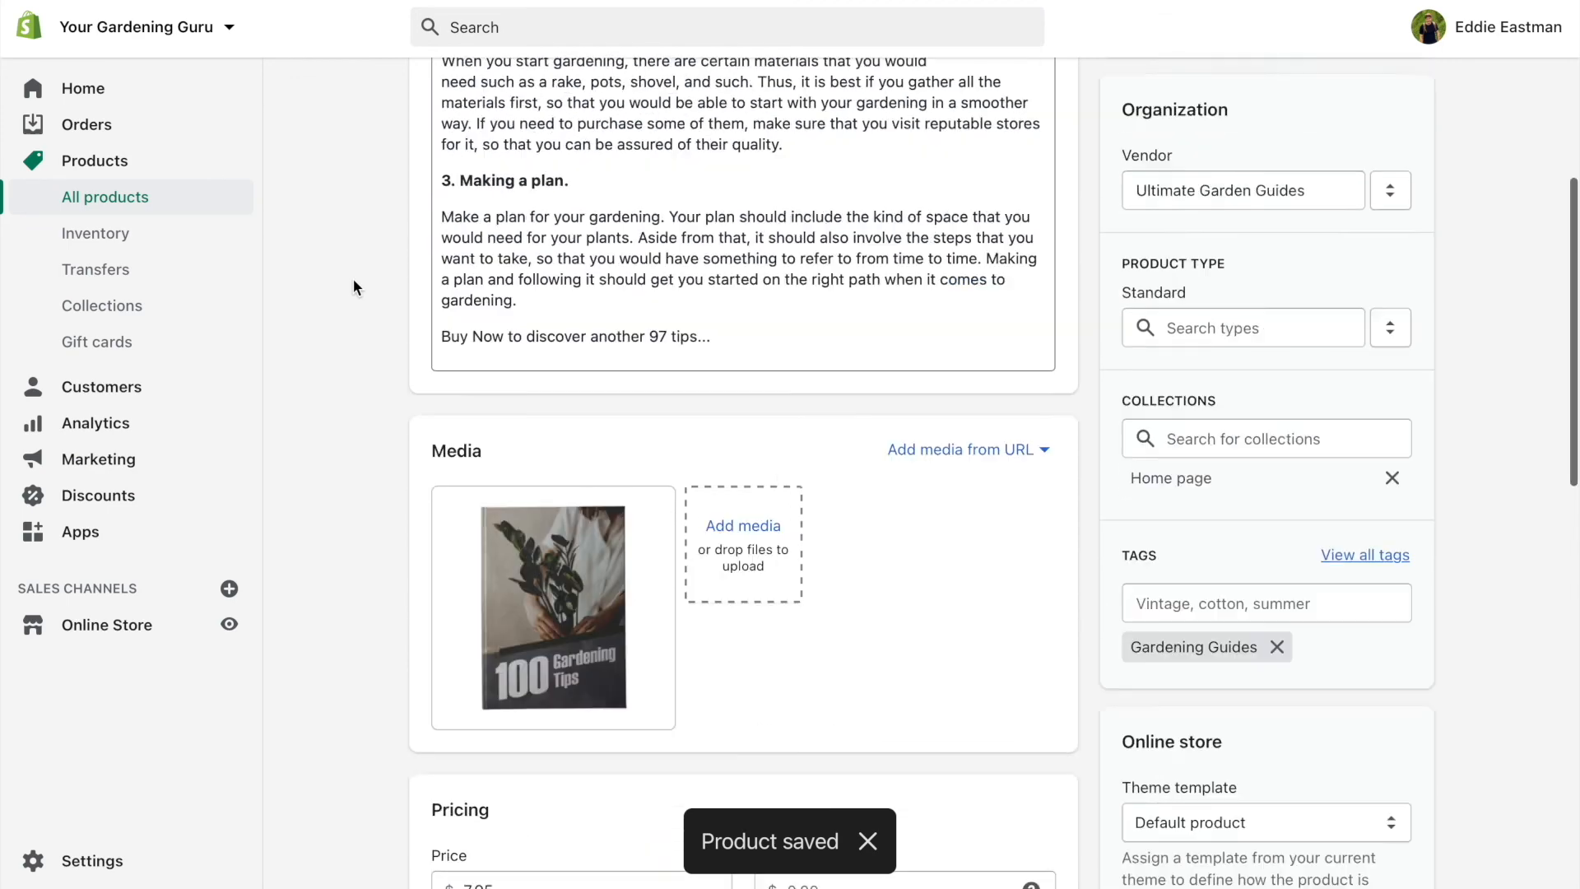
pyautogui.click(117, 867)
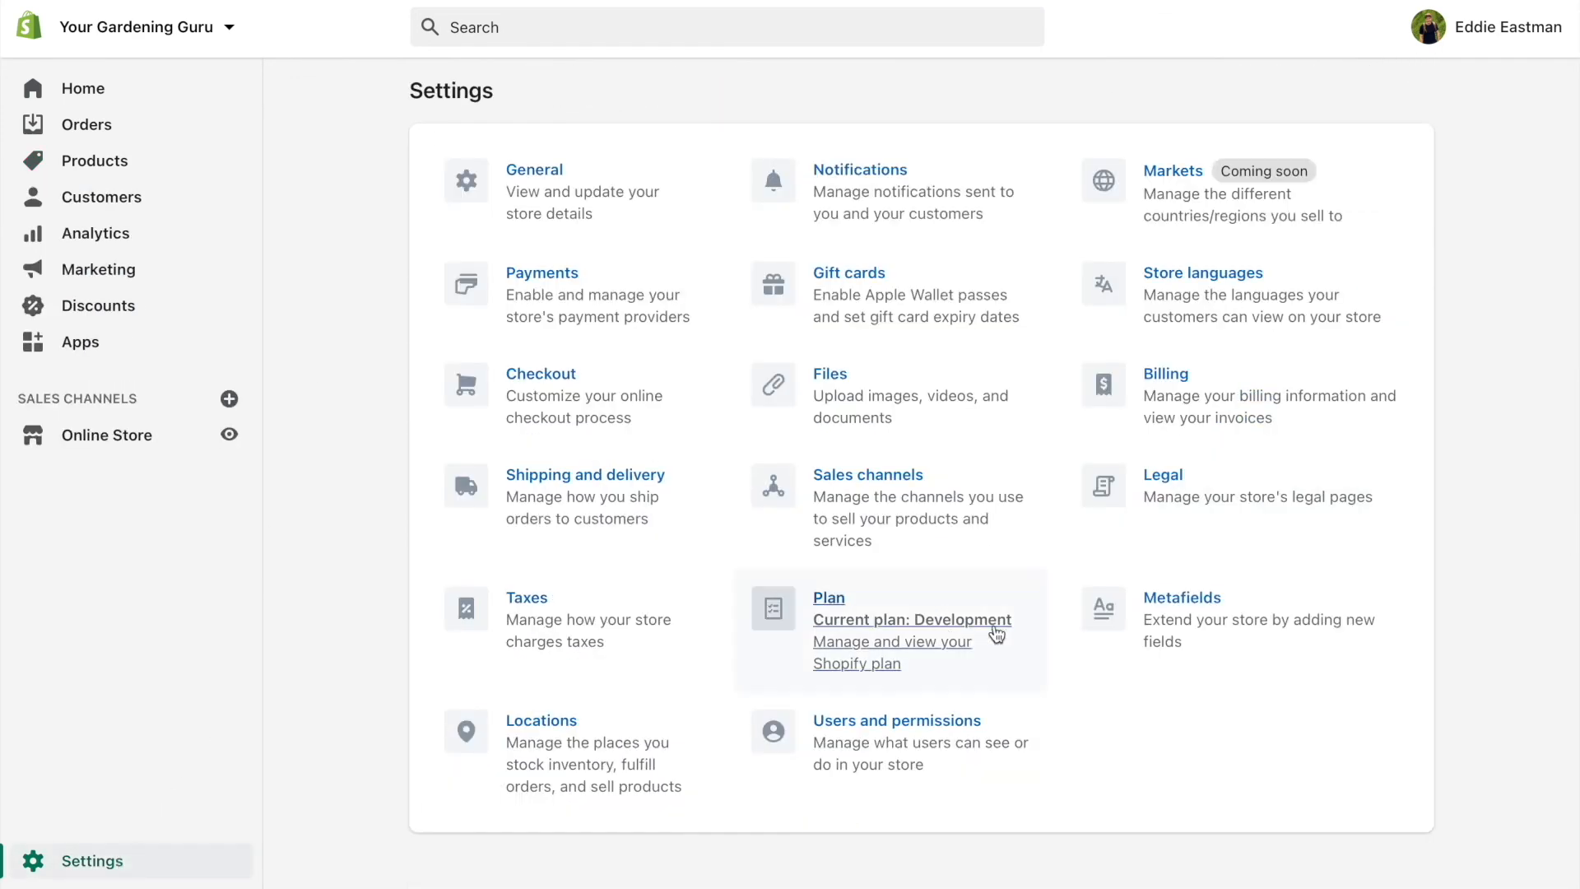
# Open Users and permissions to see the owner and the limited staff account
pyautogui.click(946, 726)
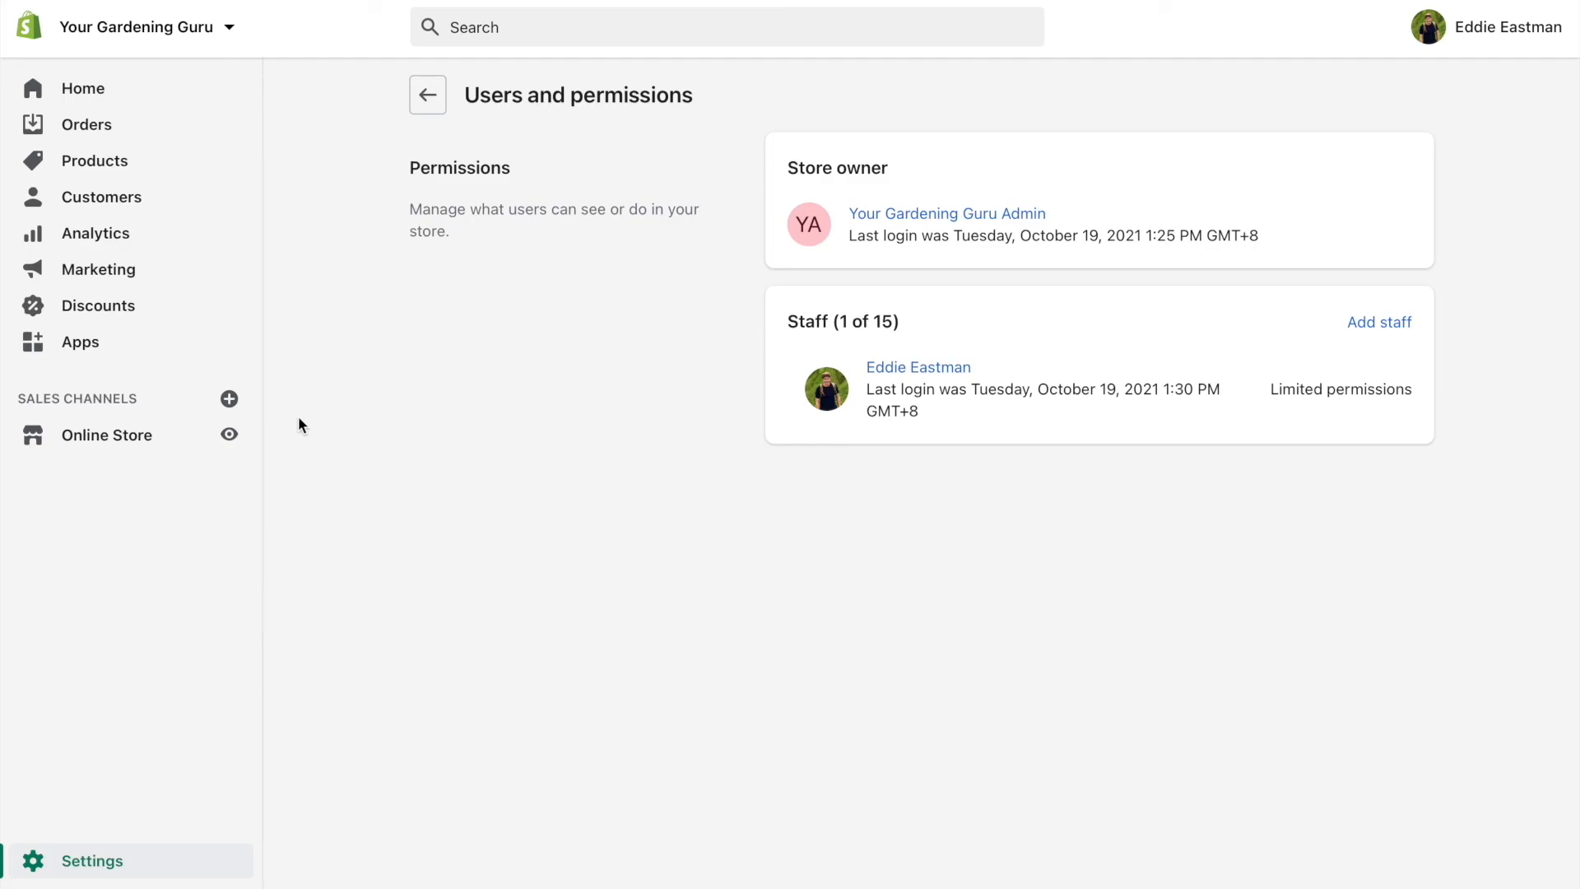
# Open Online Store Preferences and review the 'Your Gardening Guru' title, meta description and Google Analytics fields
pyautogui.click(137, 438)
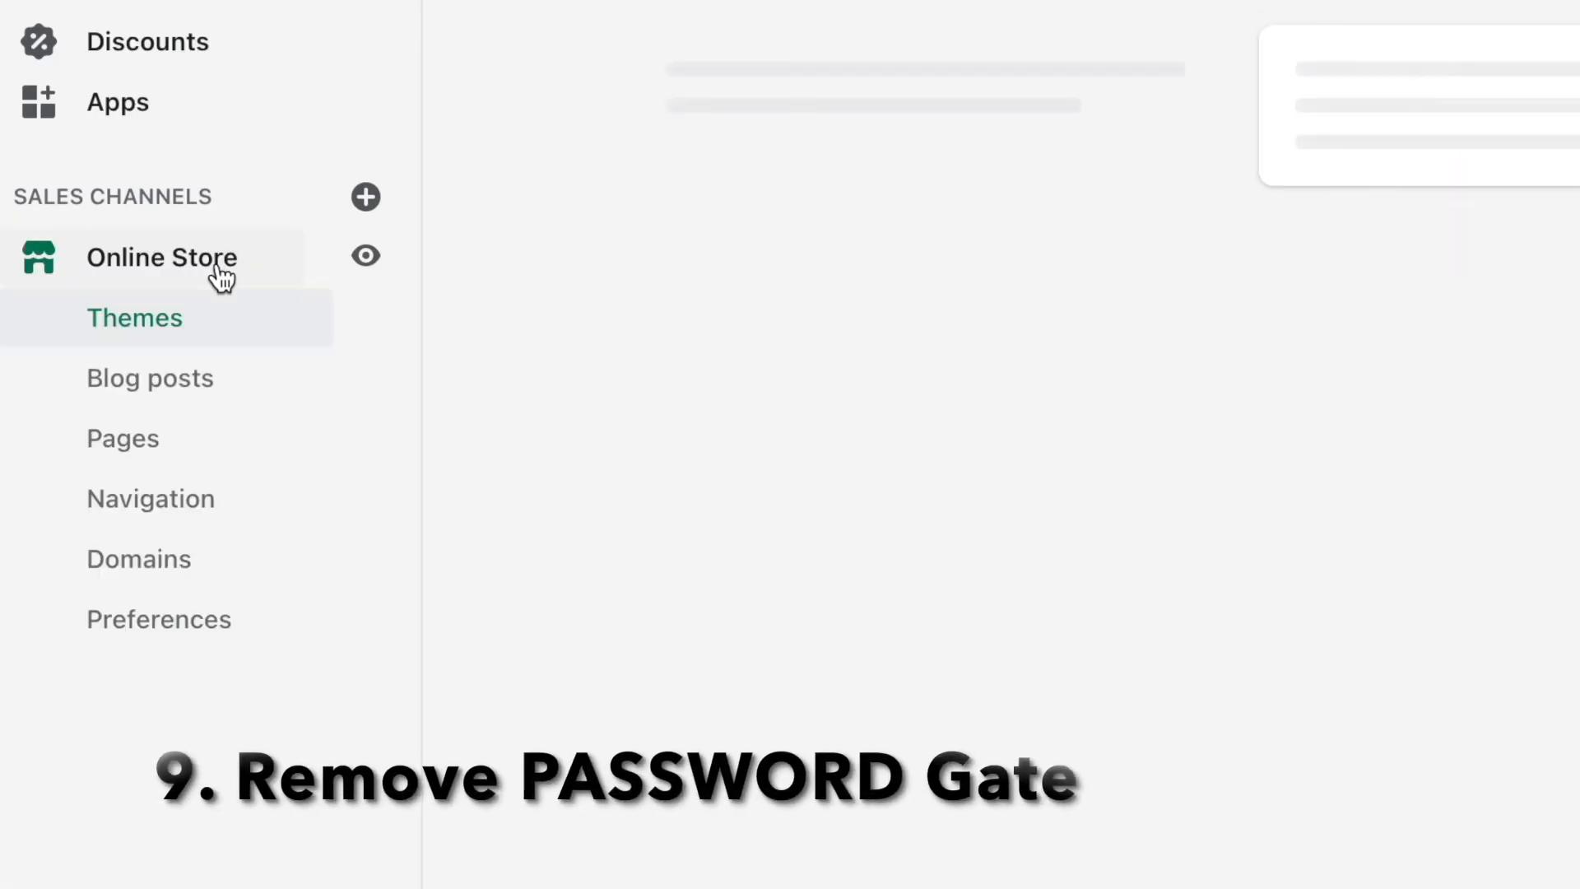
pyautogui.click(196, 638)
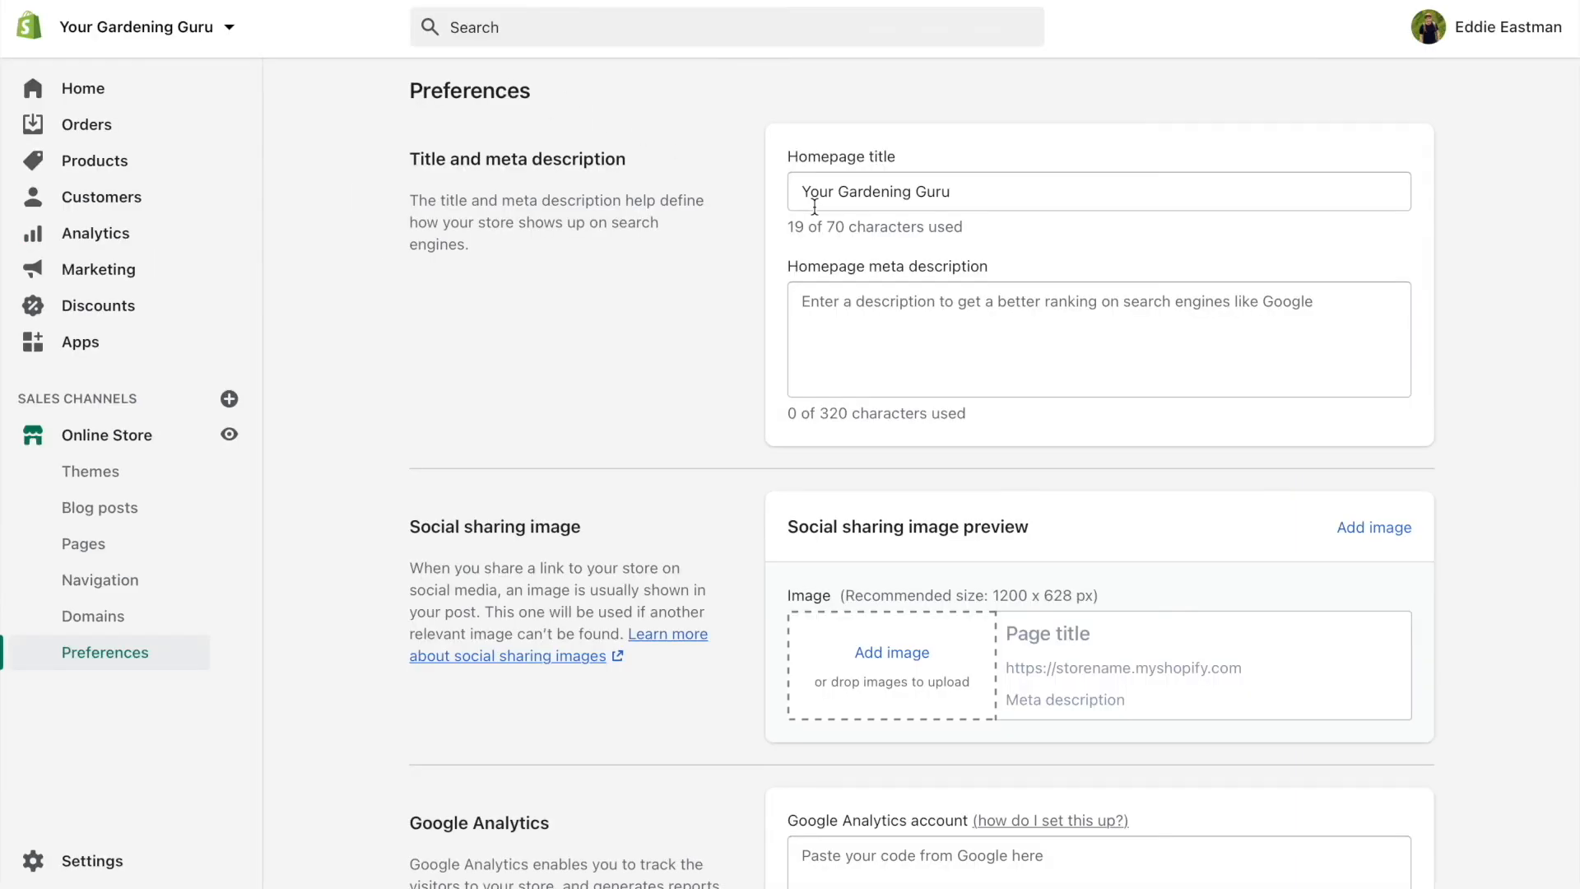
pyautogui.moveTo(805, 194); pyautogui.dragTo(1015, 190)
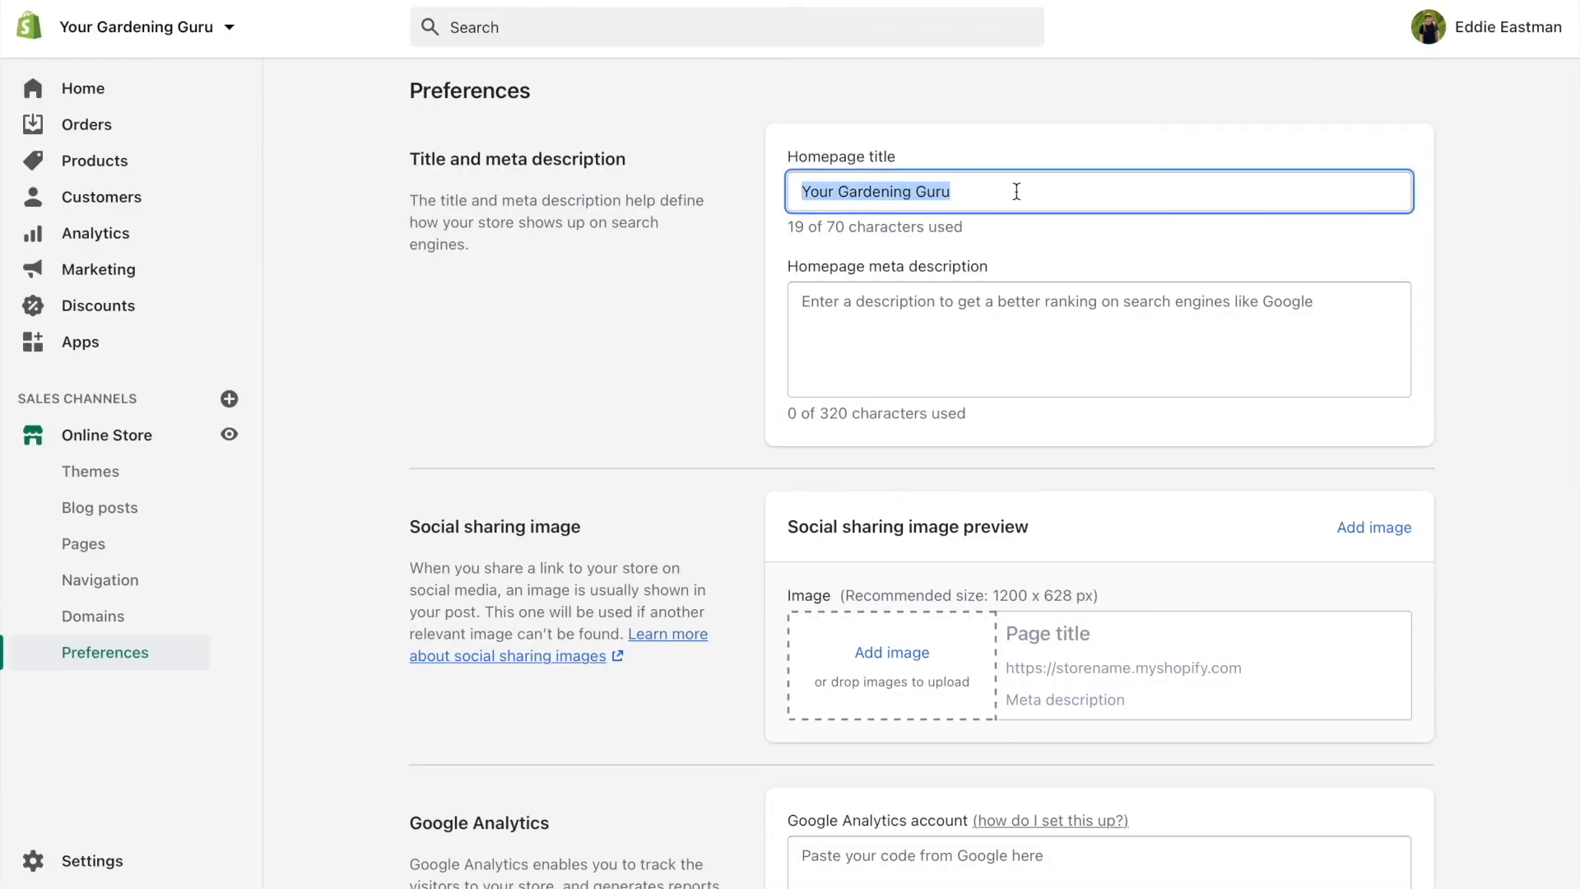
pyautogui.click(740, 133)
pyautogui.scroll(-1, 740, 133)
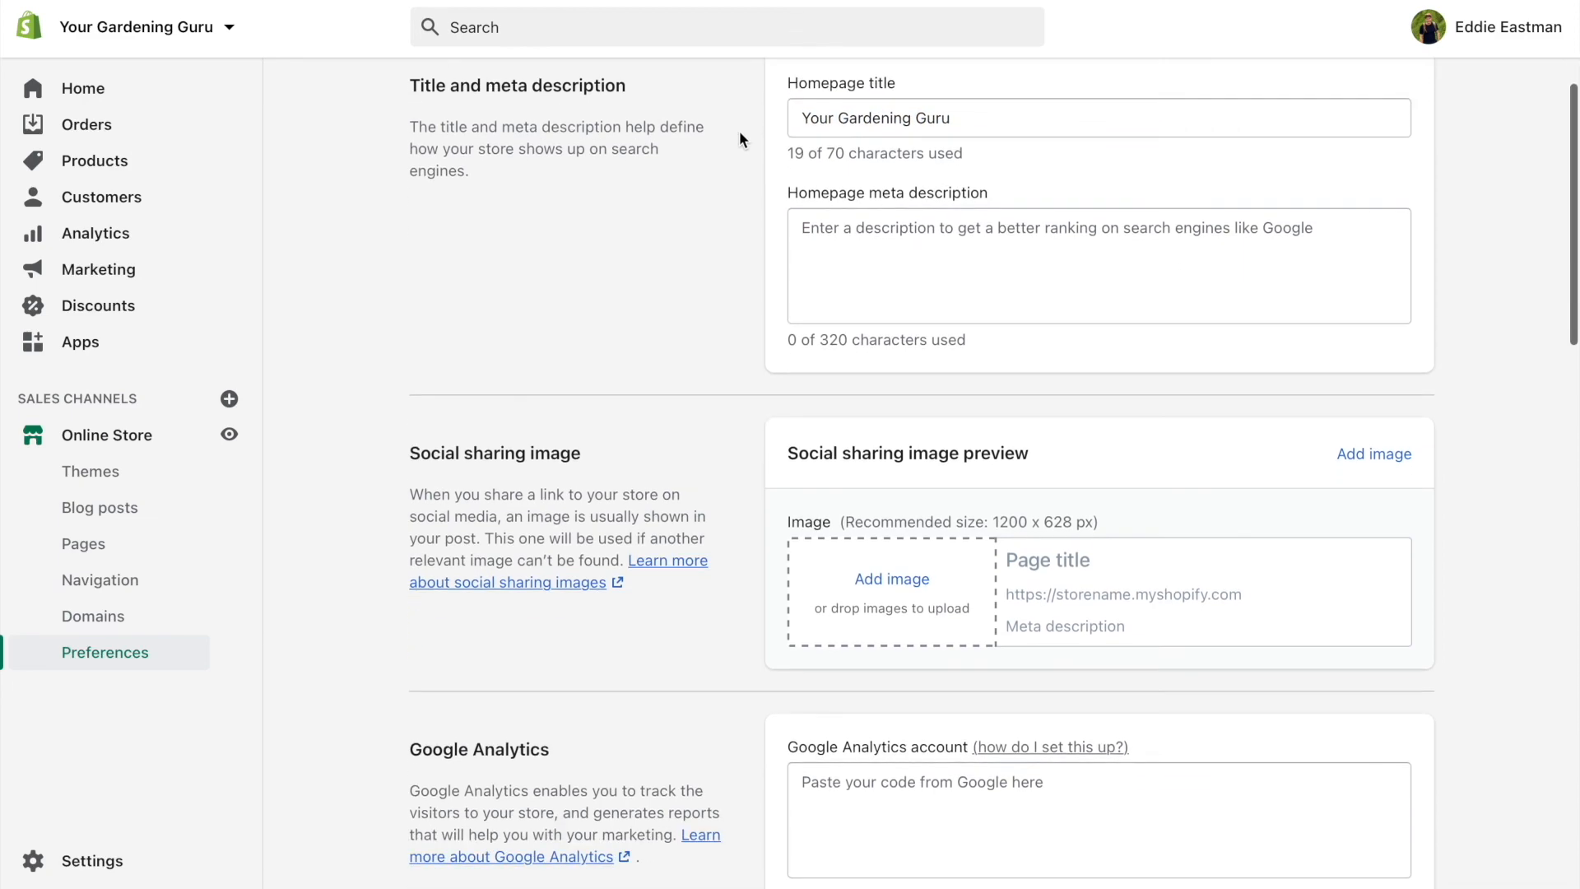
pyautogui.click(951, 283)
pyautogui.click(751, 148)
pyautogui.scroll(-6, 748, 145)
pyautogui.click(984, 281)
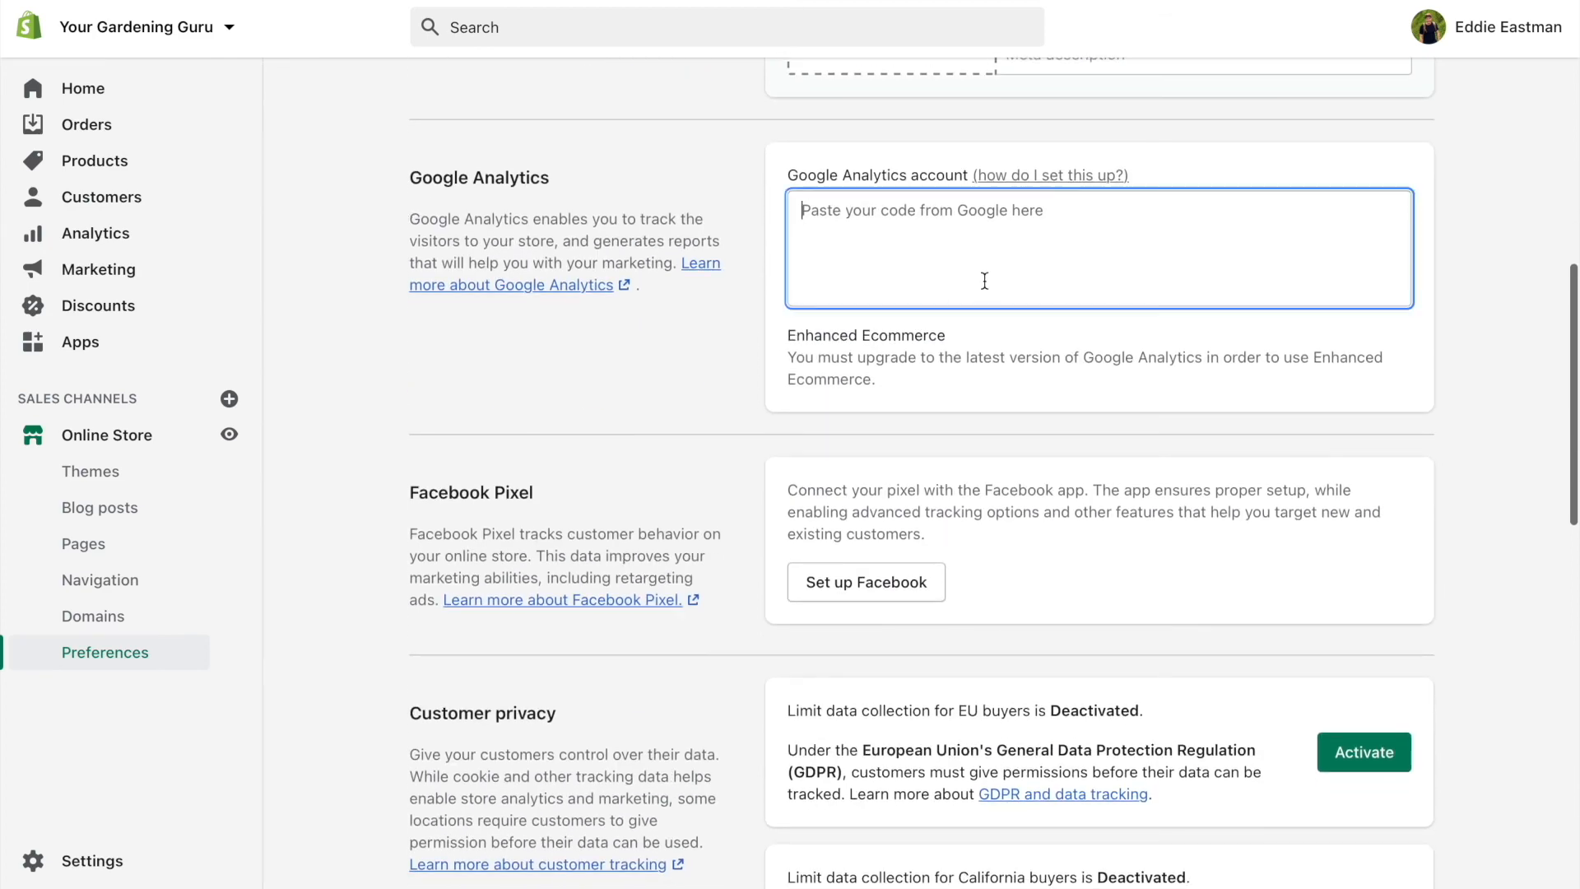
pyautogui.click(746, 198)
# Scroll to Password protection and check the storefront password is still enabled
pyautogui.scroll(-3, 747, 198)
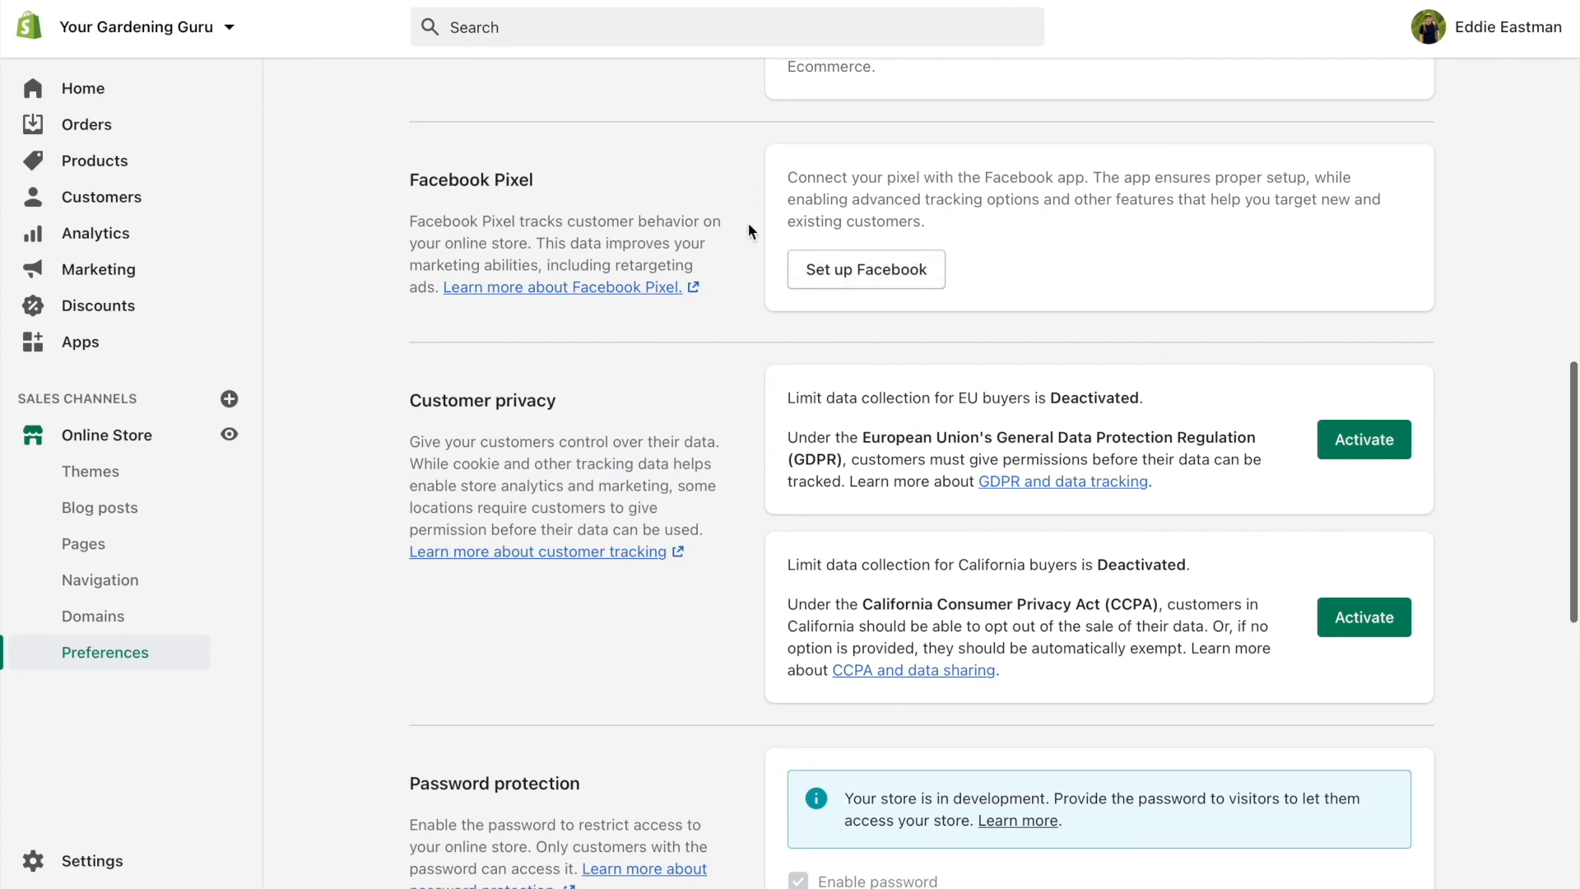
pyautogui.scroll(-4, 747, 220)
pyautogui.scroll(-3, 748, 222)
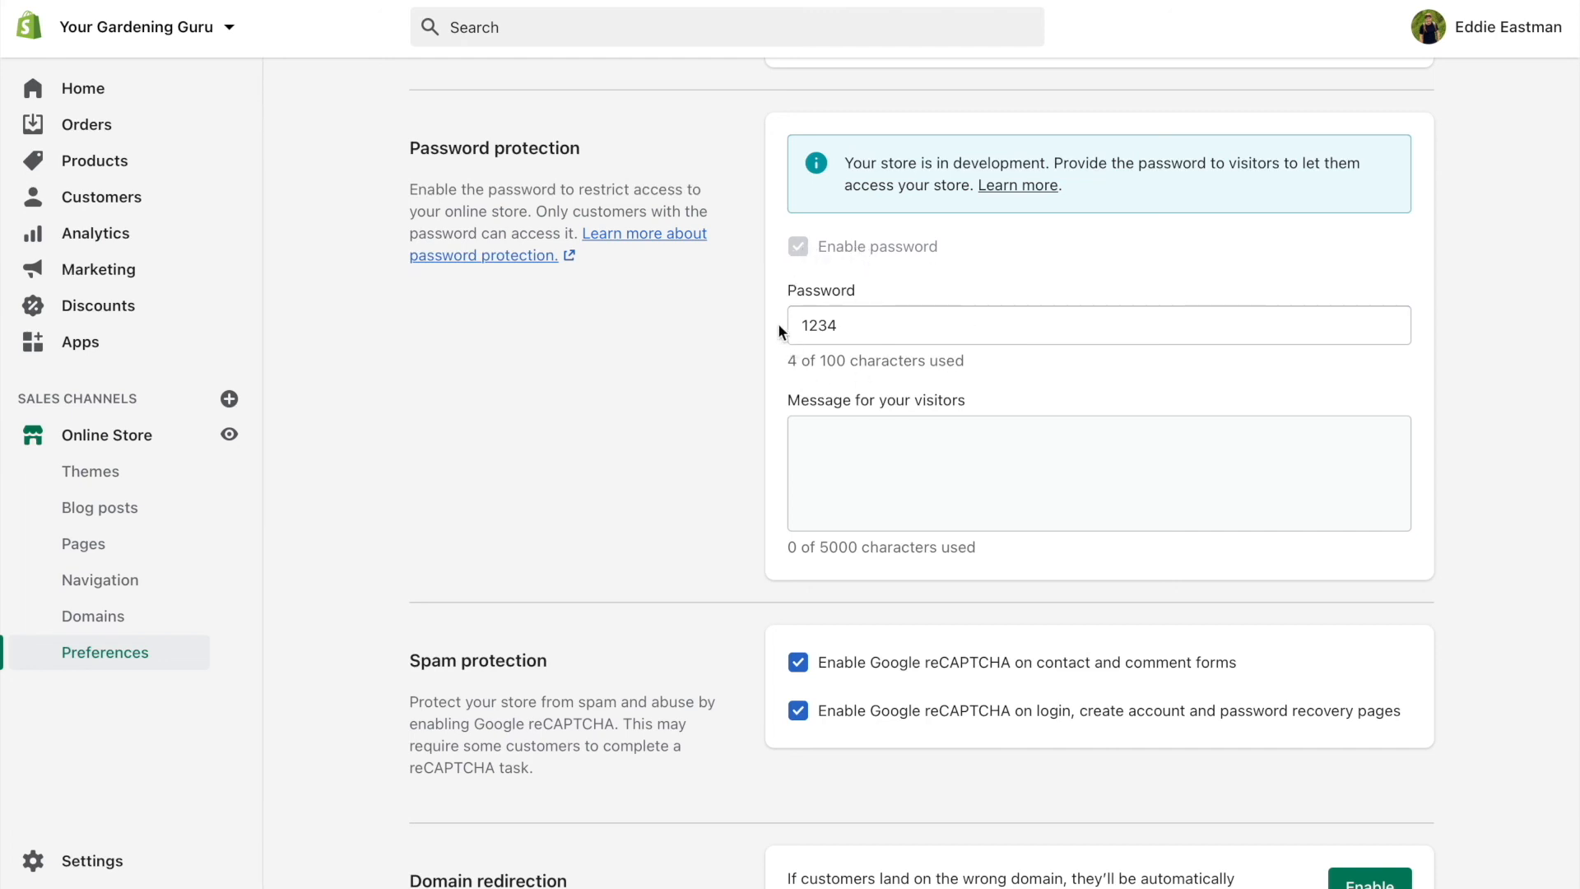
pyautogui.moveTo(805, 325); pyautogui.dragTo(928, 327)
pyautogui.click(948, 284)
pyautogui.scroll(-3, 752, 190)
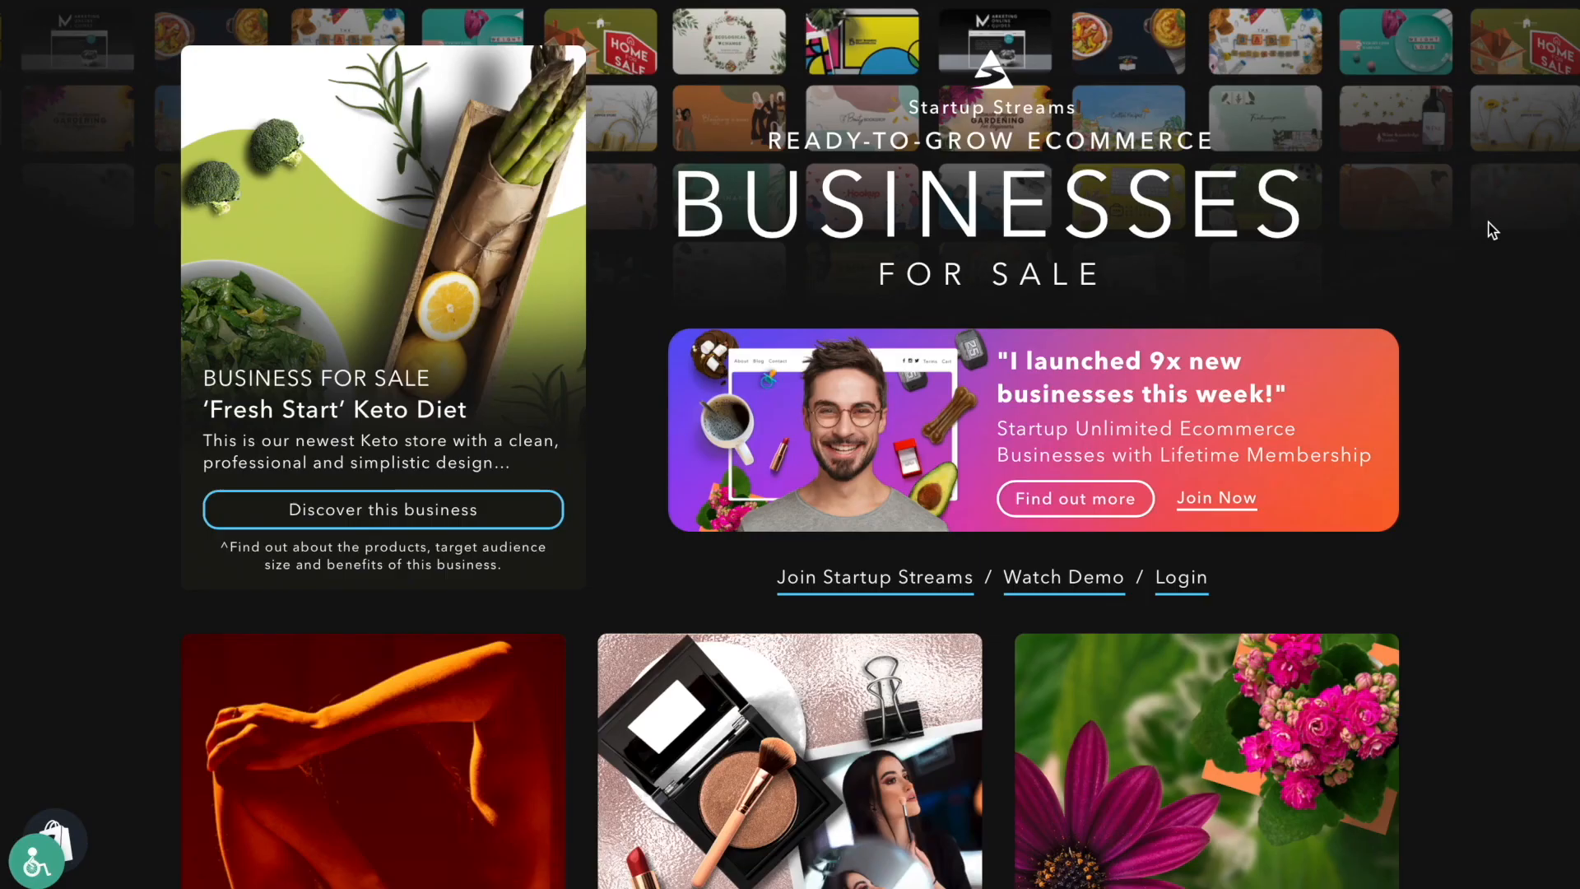